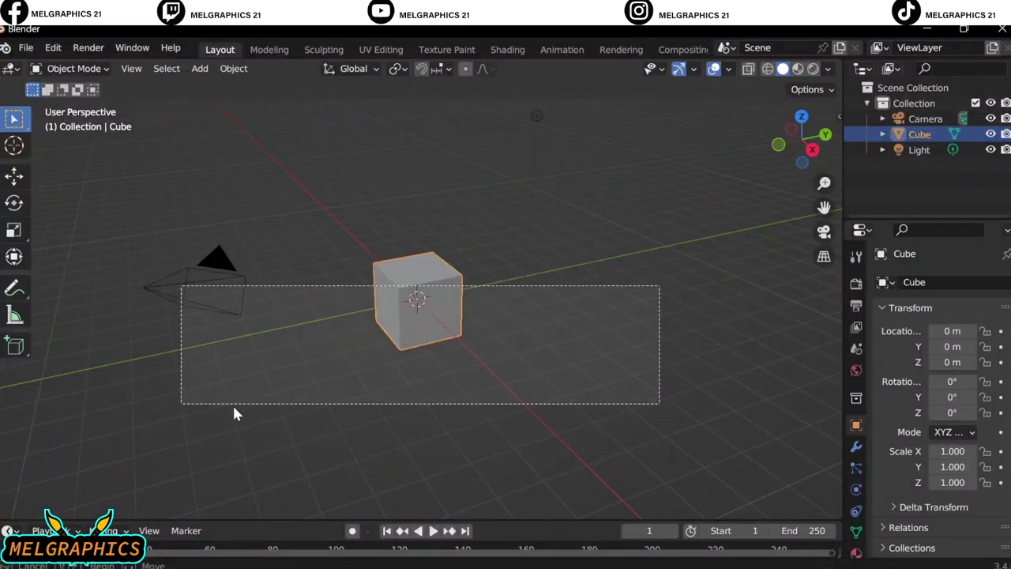
- Delete the default camera, light and cube, and add a fresh cube
key("KP_1")
key("Delete")
key("shift+a")
left_click(303, 273)
scroll(303, 273, "up", 6)
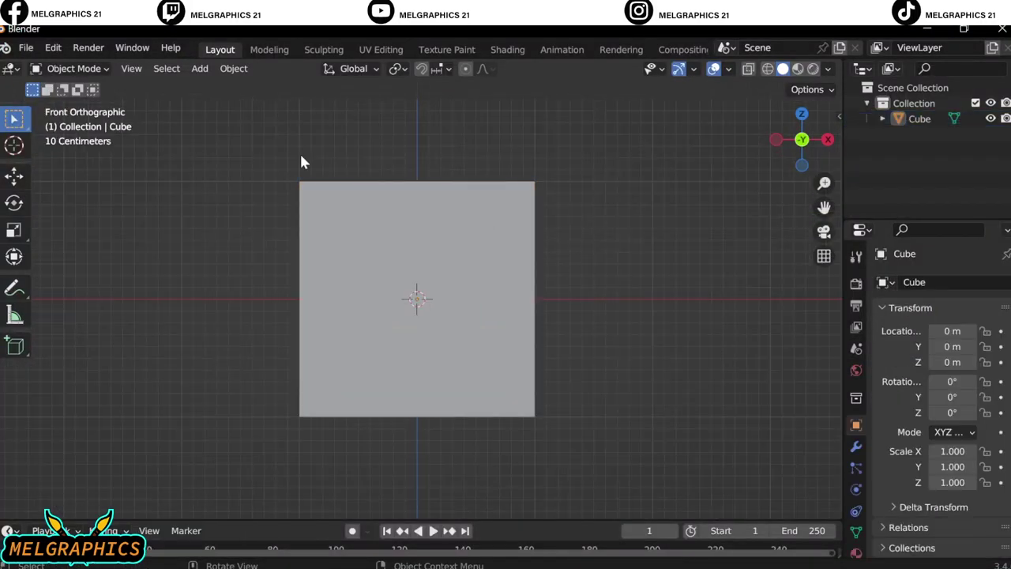
- Loop-cut the cube and raise the new loop 1 unit on Z as a trial roof peak, then undo it
key("Tab")
left_click(13, 455)
left_click(435, 197)
key("2")
middle_click_drag(237, 150, 386, 170)
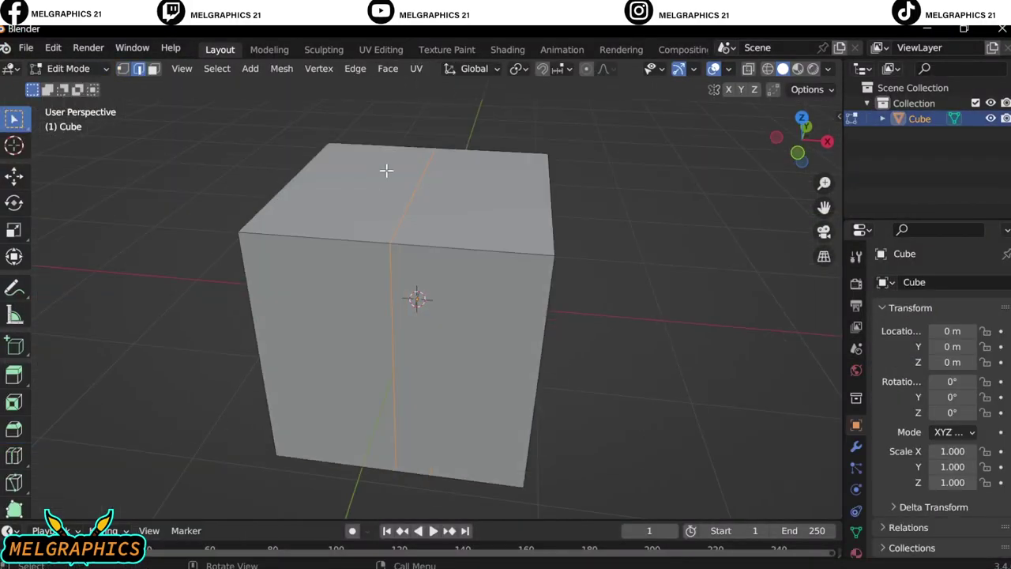
key("g")
key("z")
key("1")
key("Return")
key("Tab")
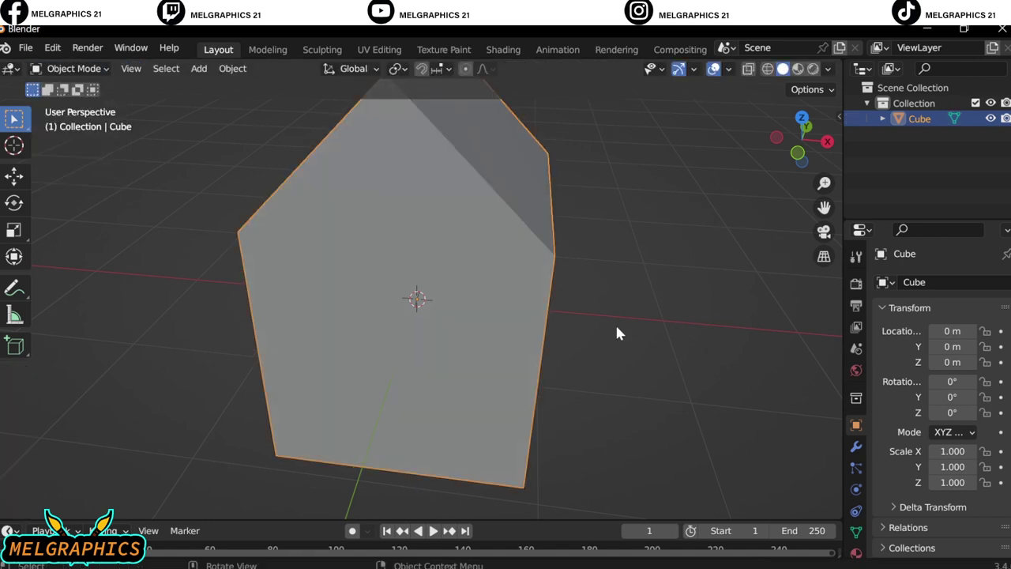
mouse_move(616, 332)
middle_mouse_down()
mouse_move(661, 408)
mouse_move(641, 337)
middle_mouse_up()
key("Tab")
key("ctrl+z")
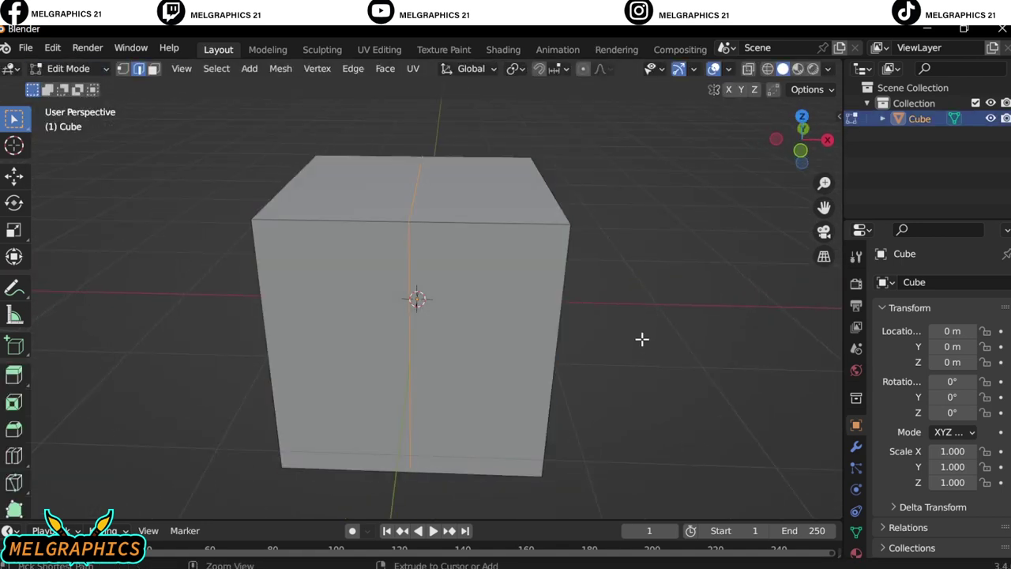
- Add an edge loop across the cube's top and raise it 1 unit on Z into a roof ridge
left_click(13, 402)
left_click(399, 190)
key("w")
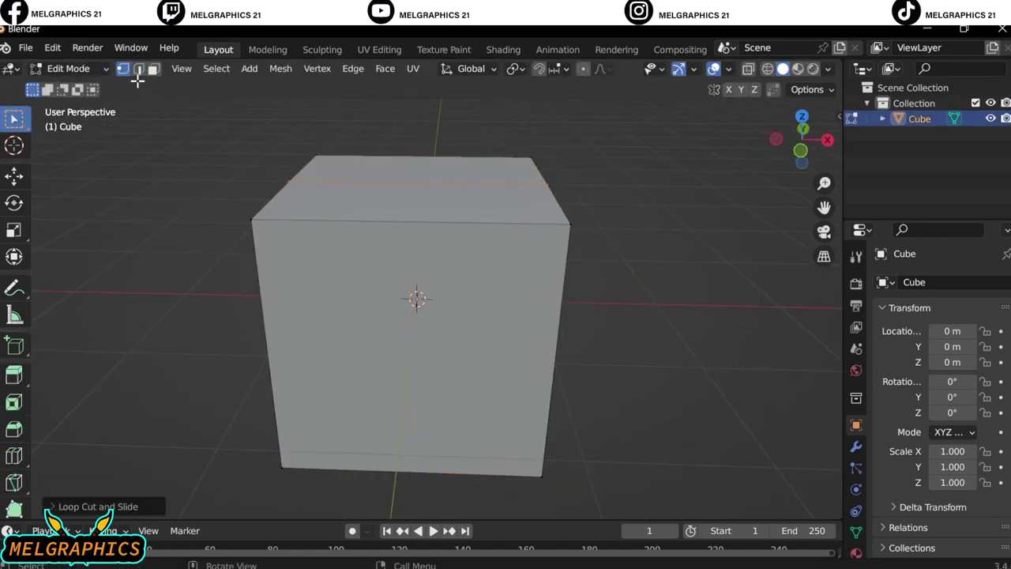
left_click(138, 68)
key("g")
key("z")
key("1")
key("Return")
key("Tab")
middle_click_drag(618, 327, 482, 278)
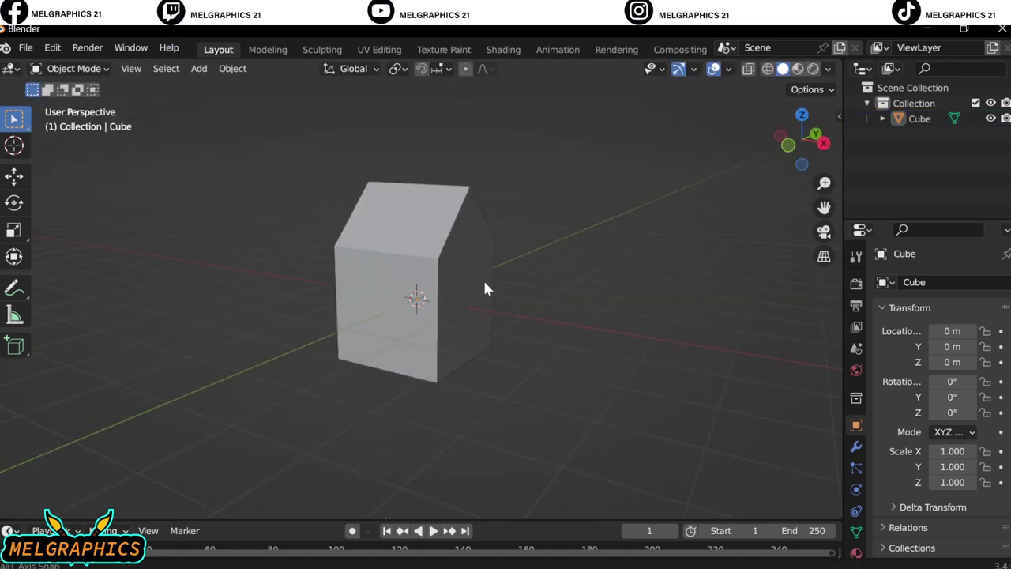
- Scale the house by 0.68, then set X to 1.17 and Z to 0.57
key("KP_3")
left_click(440, 269)
key("KP_1")
type("s0.68")
key("Return")
key("KP_3")
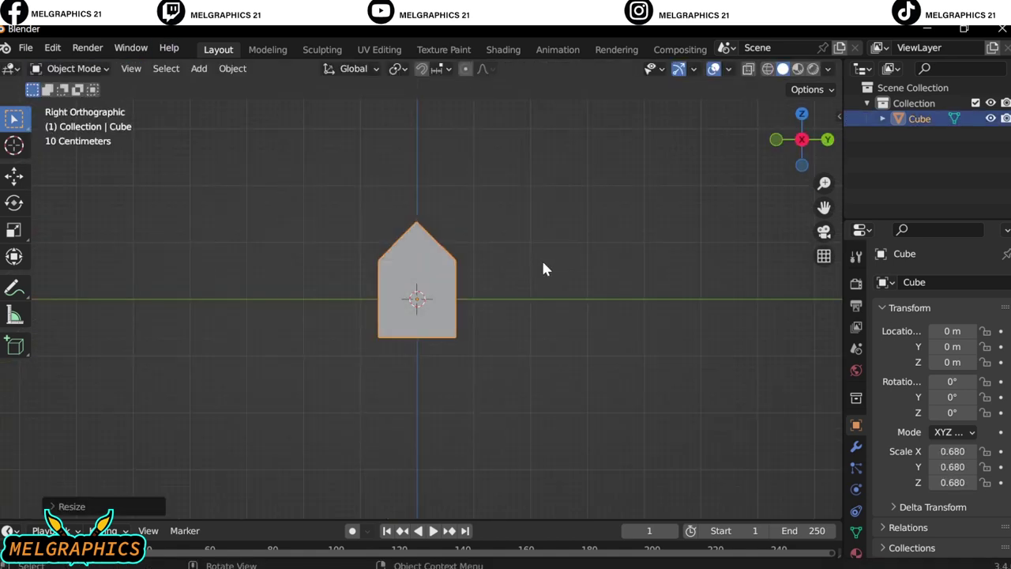
key("KP_1")
mouse_move(952, 482)
left_mouse_down()
mouse_move(932, 482)
mouse_move(980, 451)
left_mouse_up()
key("KP_3")
key("KP_1")
- Move the house along Z so it rests on the ground
key("g")
key("z")
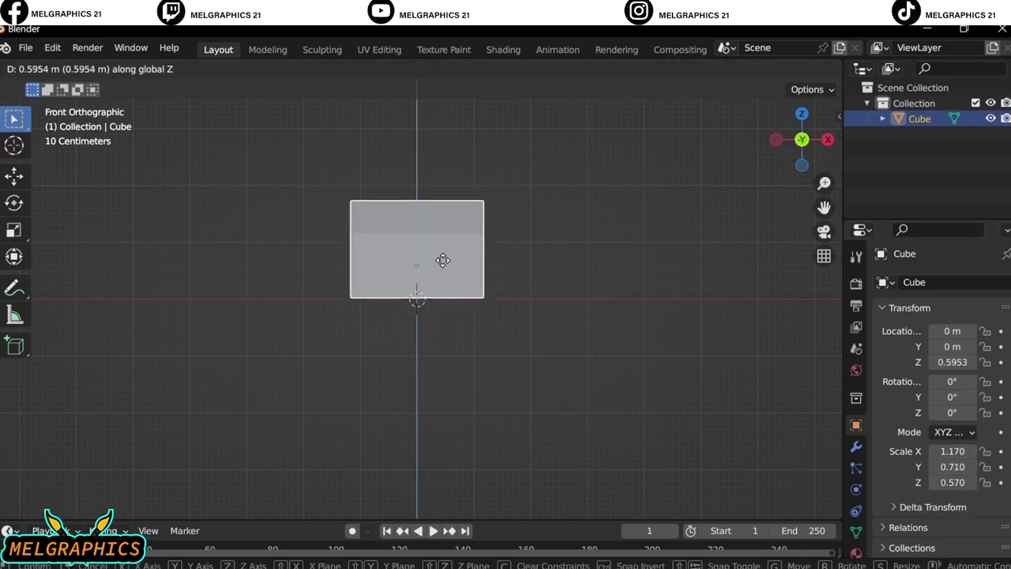
left_click(443, 260)
scroll(350, 219, "up", 2)
- Add a new cube, shrink it, widen it along X and flatten it into a thin slab
key("shift+a")
left_click(641, 277)
key("s")
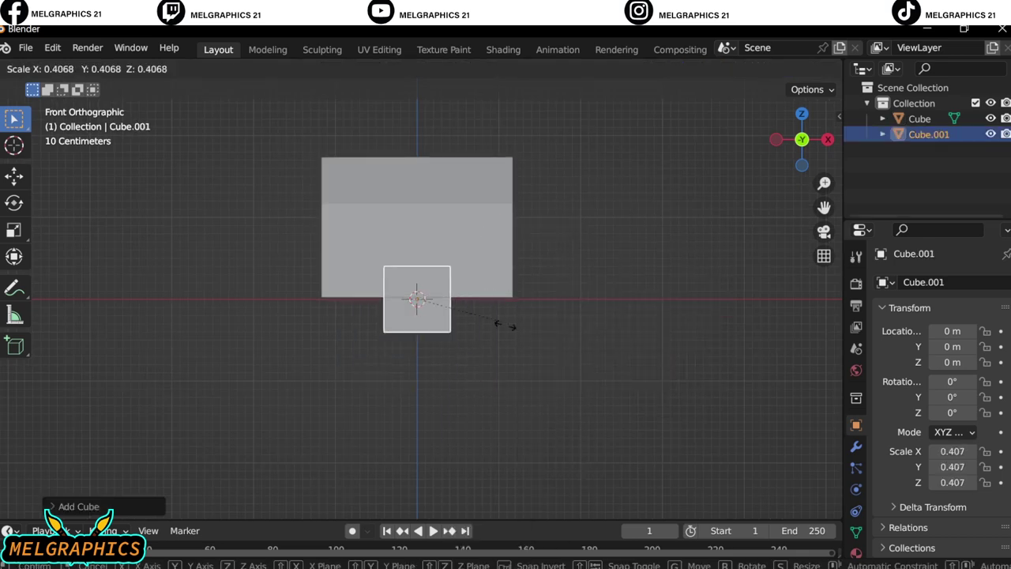
left_click(482, 316)
left_click_drag(952, 452, 972, 451)
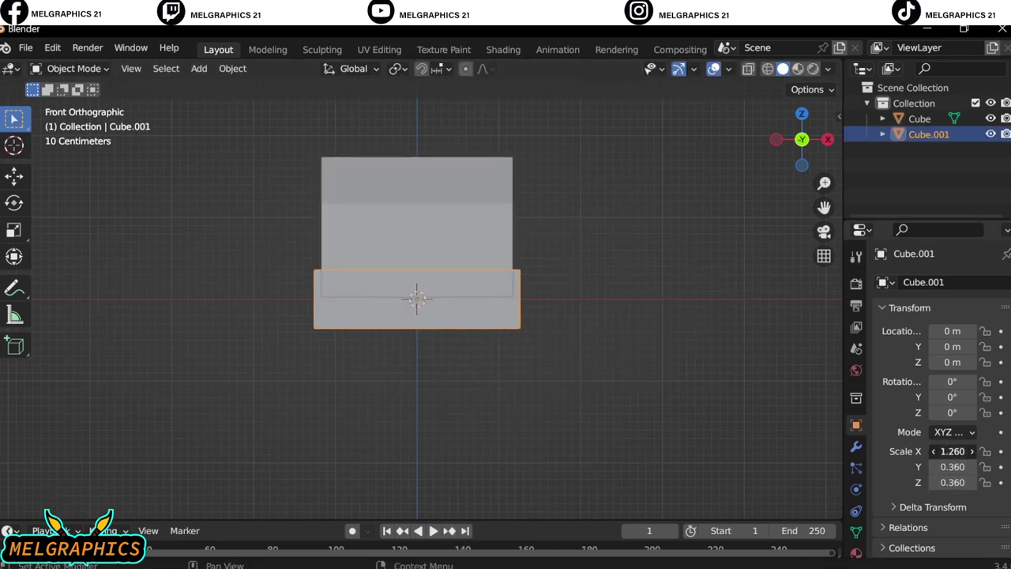
left_click(700, 440)
key("KP_3")
left_click(401, 308)
key("Escape")
left_click_drag(953, 467, 932, 467)
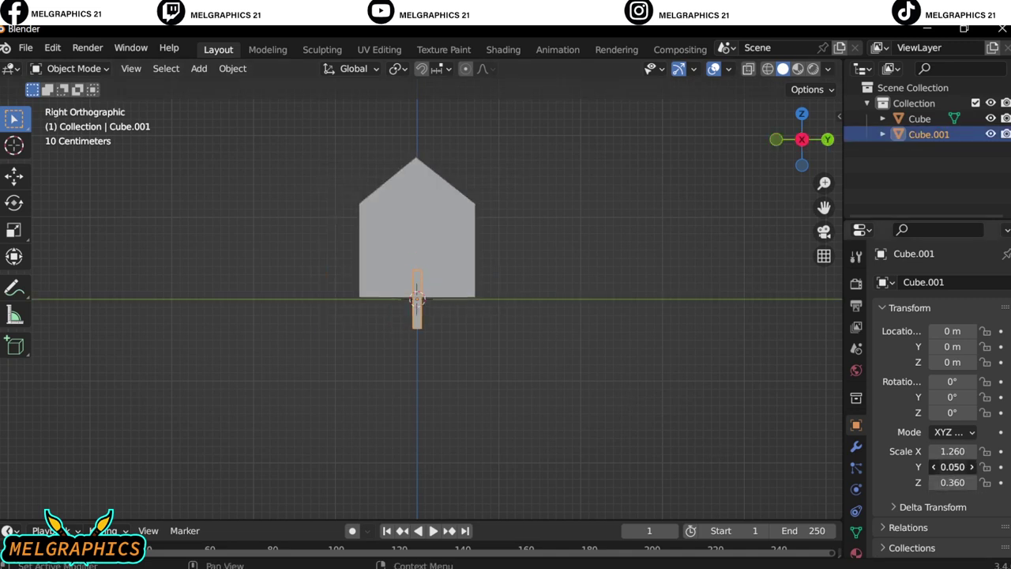
- Raise the slab, tilt it toward 52° to match the roof slope, and move it near the roof
key("g")
key("z")
left_click(422, 186)
left_click_drag(940, 382, 975, 381)
key("g")
left_click(495, 301)
scroll(495, 301, "up", 3)
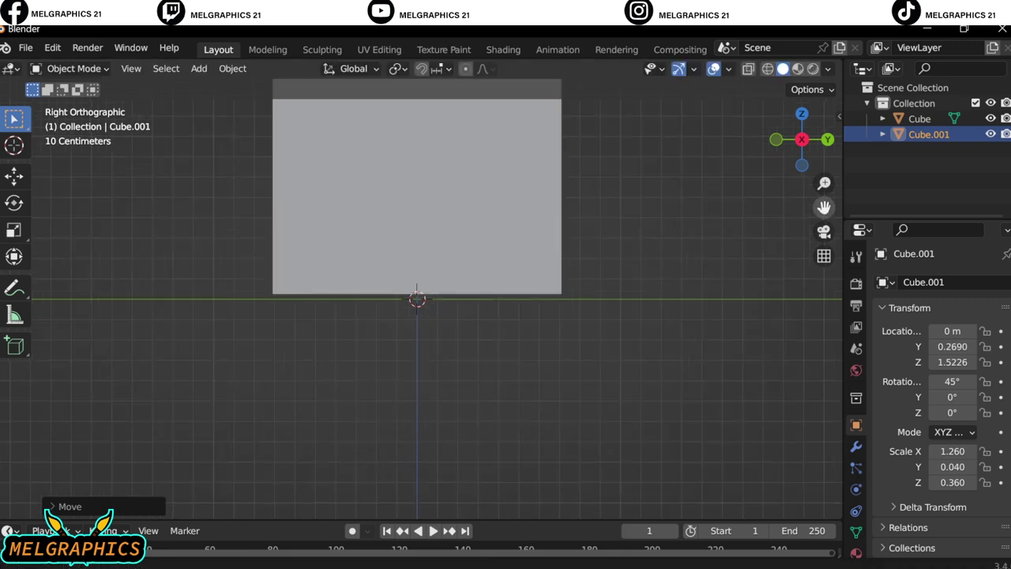
scroll(495, 300, "up", 2)
- Position the plank just above the roof slope
key("g")
key("z")
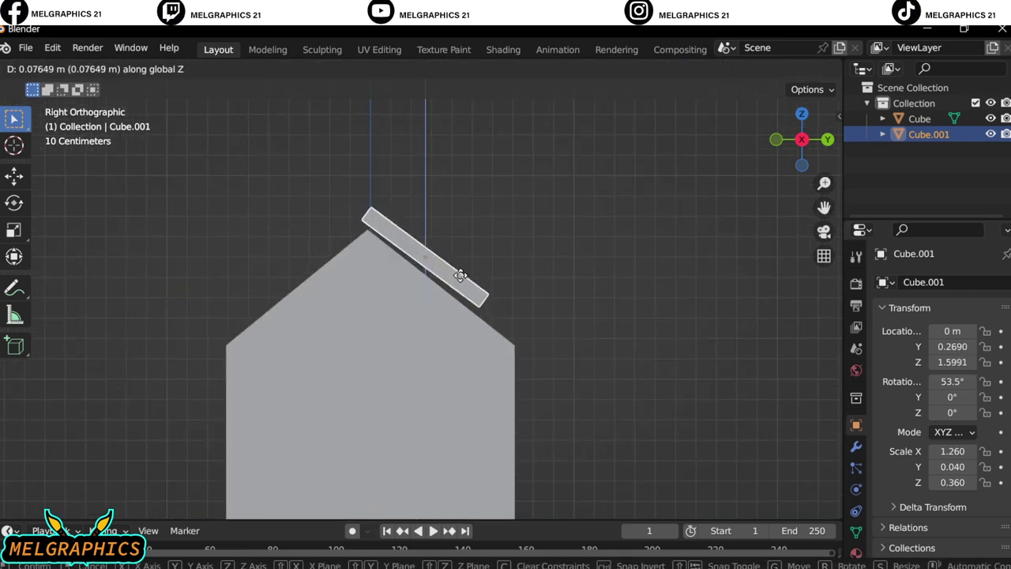
left_click(462, 278)
scroll(463, 278, "up", 2)
key("g")
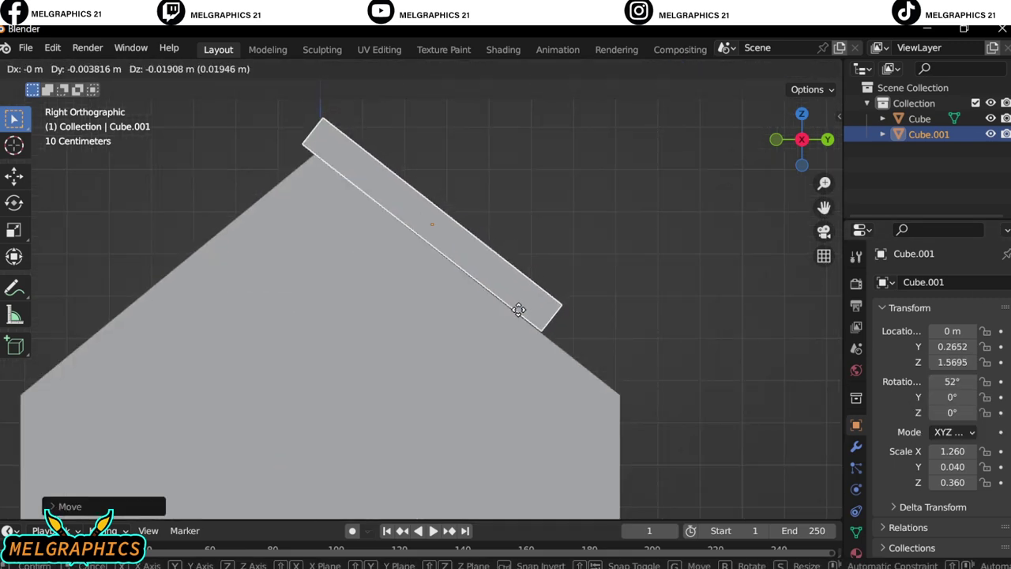
left_click(517, 310)
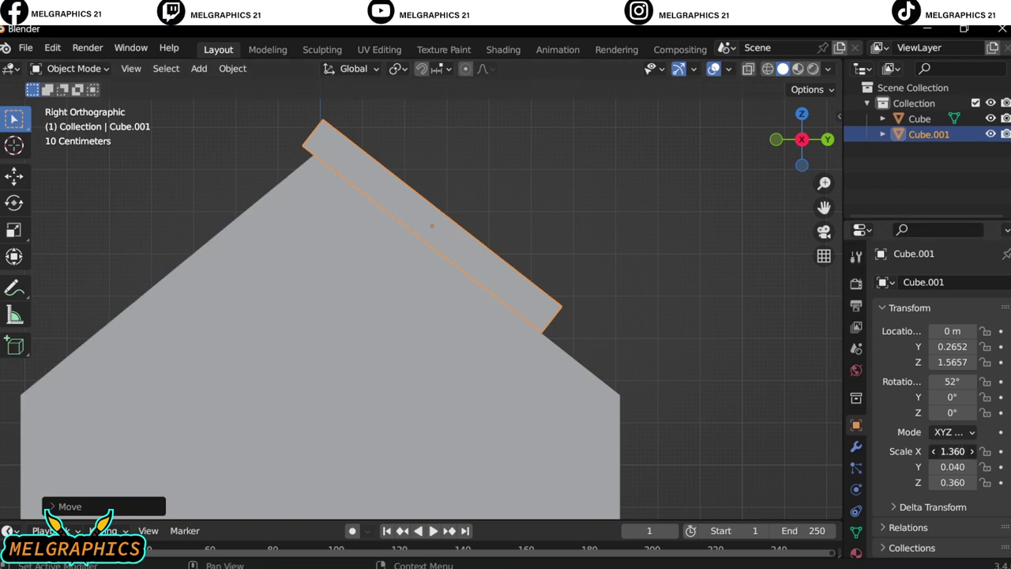
- Set the plank's scale to 1.26 X, 0.01 Y and 0.46 Z
double_click(952, 451)
type("1.26")
key("Tab")
type("0.01")
key("Tab")
type("0.46")
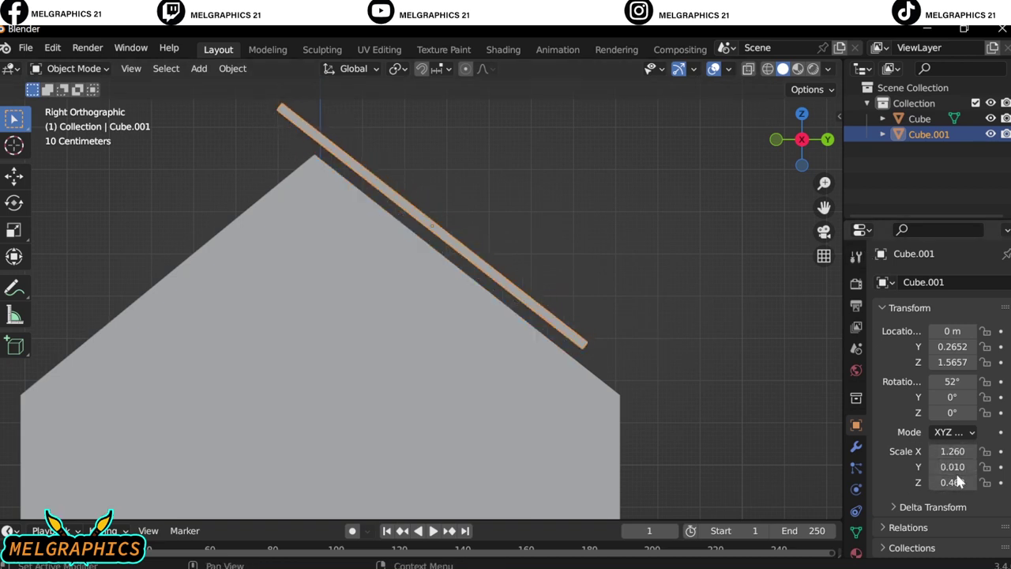
- Lower the plank slightly, fine-tune its tilt and adjust its height
key("Return")
key("g")
key("z")
left_click(527, 316)
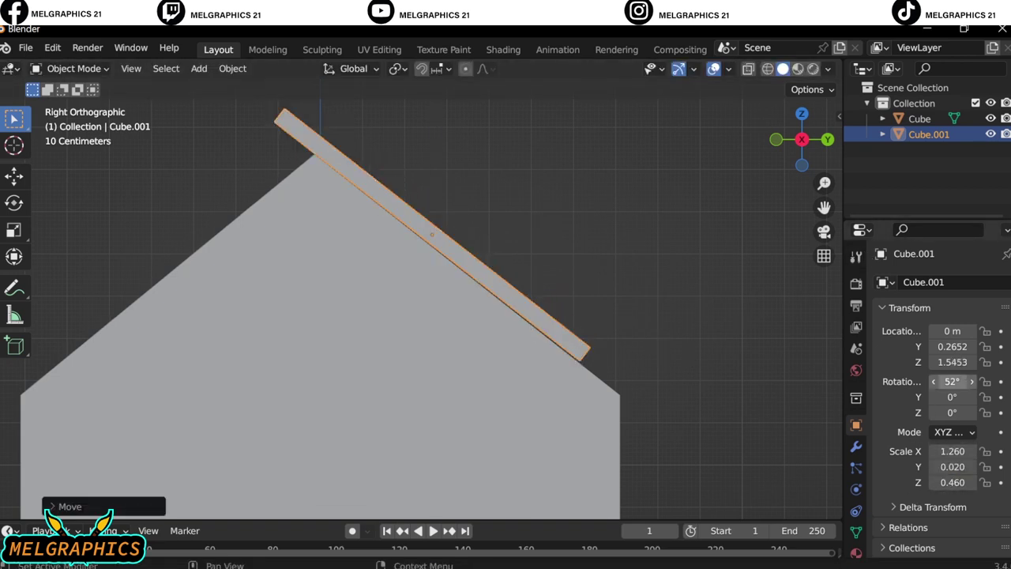
left_click_drag(952, 381, 944, 382)
key("g")
key("z")
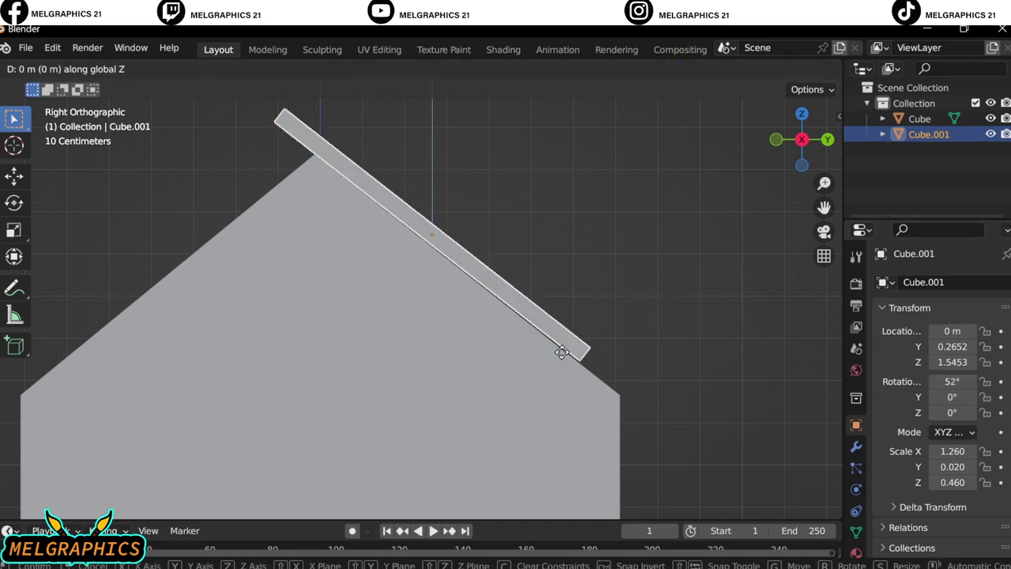
left_click(560, 350)
- Shift the plank along Y and Z onto the slope and lengthen it to 1.26, 0.02, 0.51
key("g")
key("y")
left_click(653, 441)
key("g")
key("z")
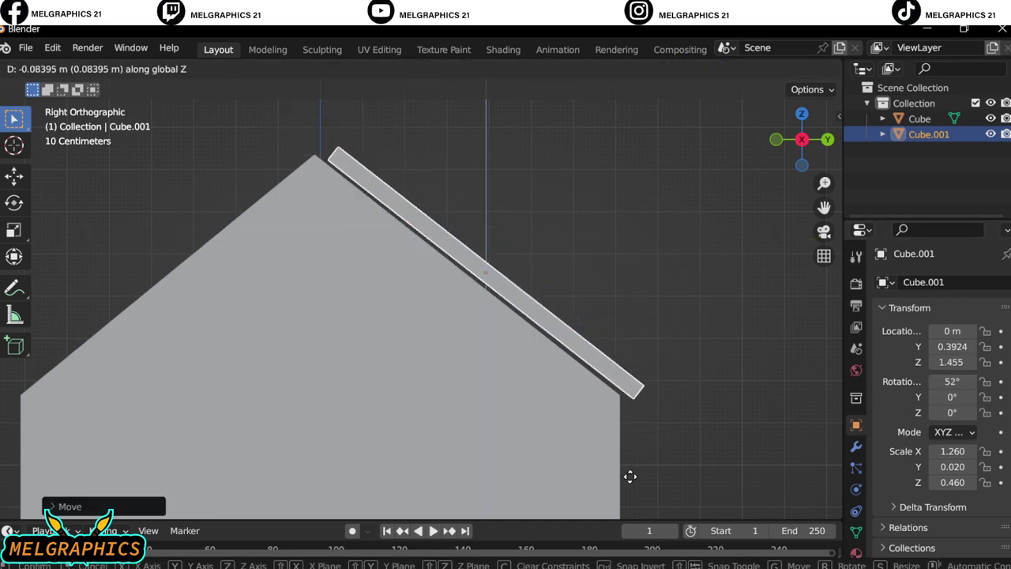
left_click(652, 407)
left_click_drag(952, 482, 980, 482)
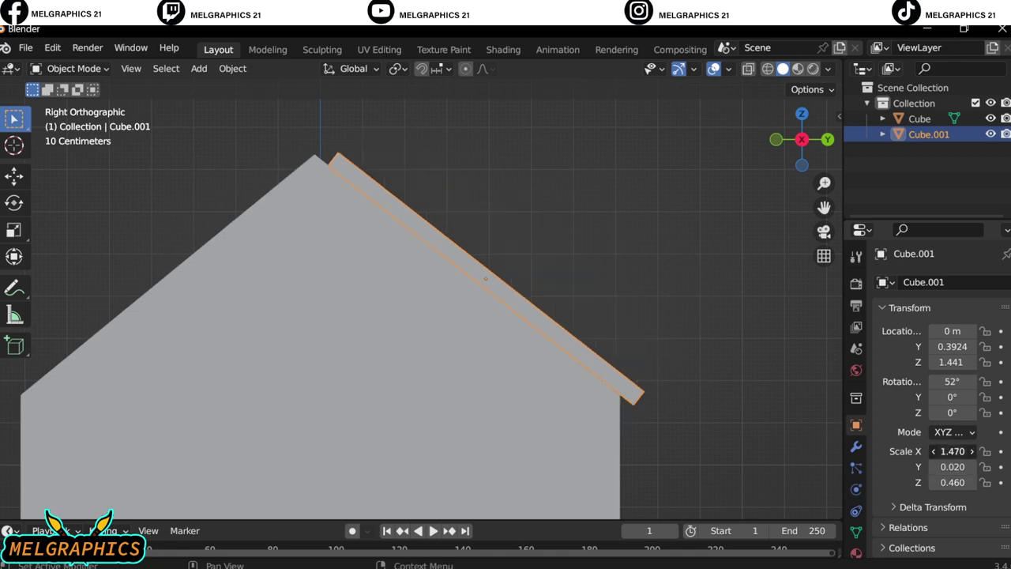
key("KP_1")
- Add a Mirror modifier to the plank, mirrored around the house Cube to cover both slopes
middle_click_drag(553, 379, 458, 350)
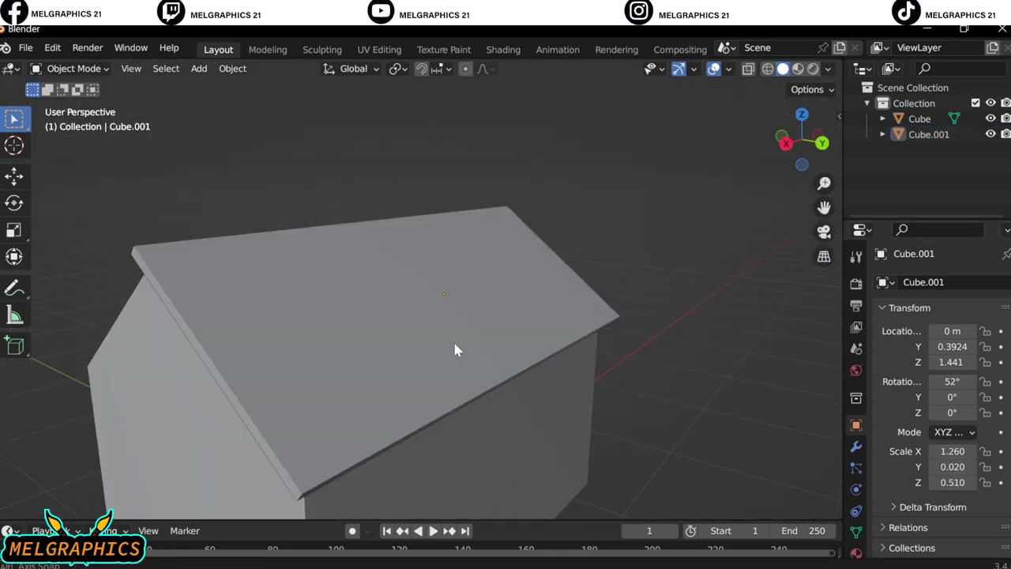
key("KP_1")
left_click(855, 446)
left_click(905, 282)
left_click(672, 442)
key("KP_3")
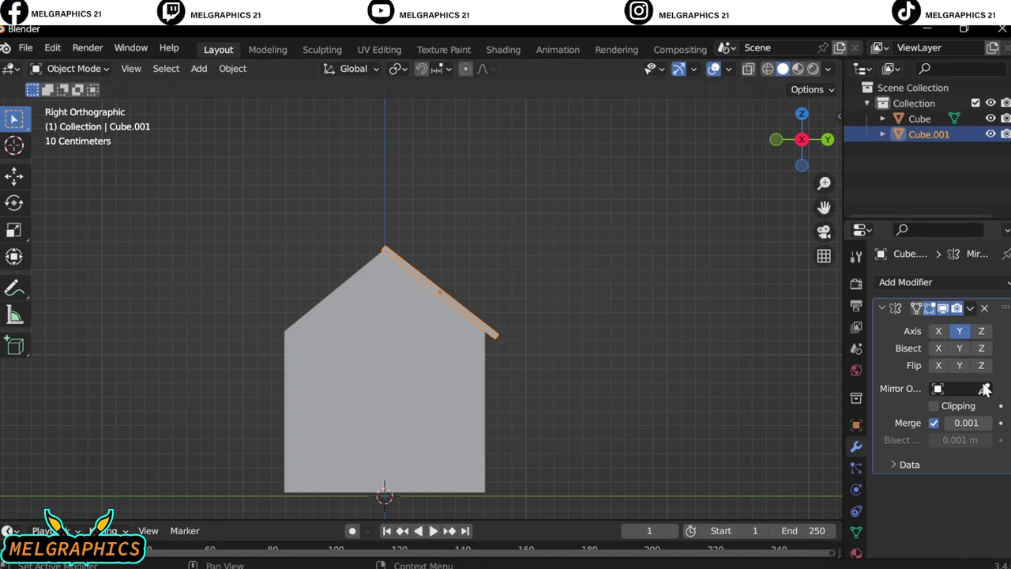
left_click(985, 388)
left_click(443, 395)
middle_click_drag(591, 350, 494, 338)
scroll(640, 252, "up", 4)
scroll(712, 356, "down", 4)
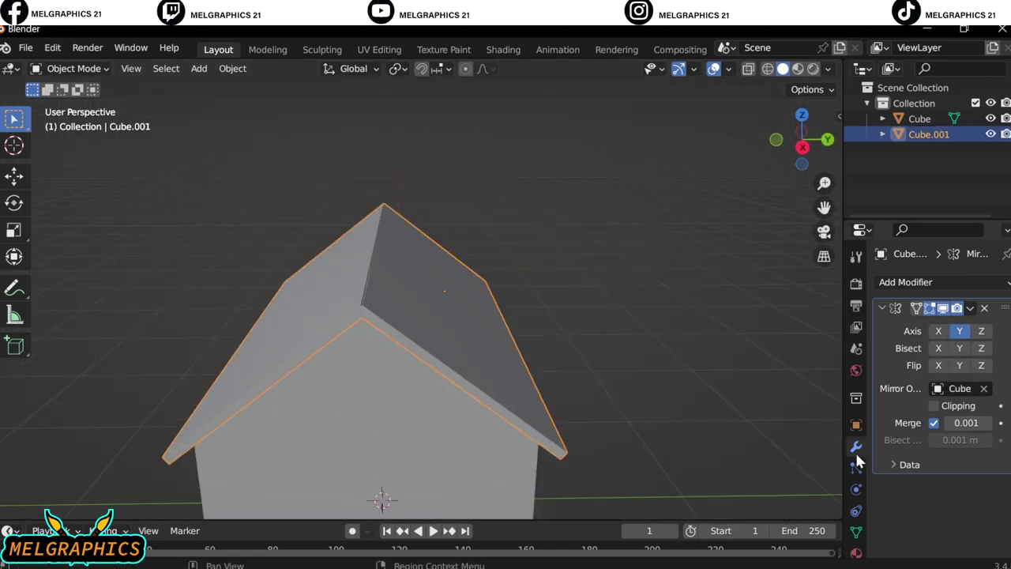
- Apply the mirror and add a Bevel modifier with 17 segments
left_click(905, 282)
left_click(679, 328)
key("ctrl+a")
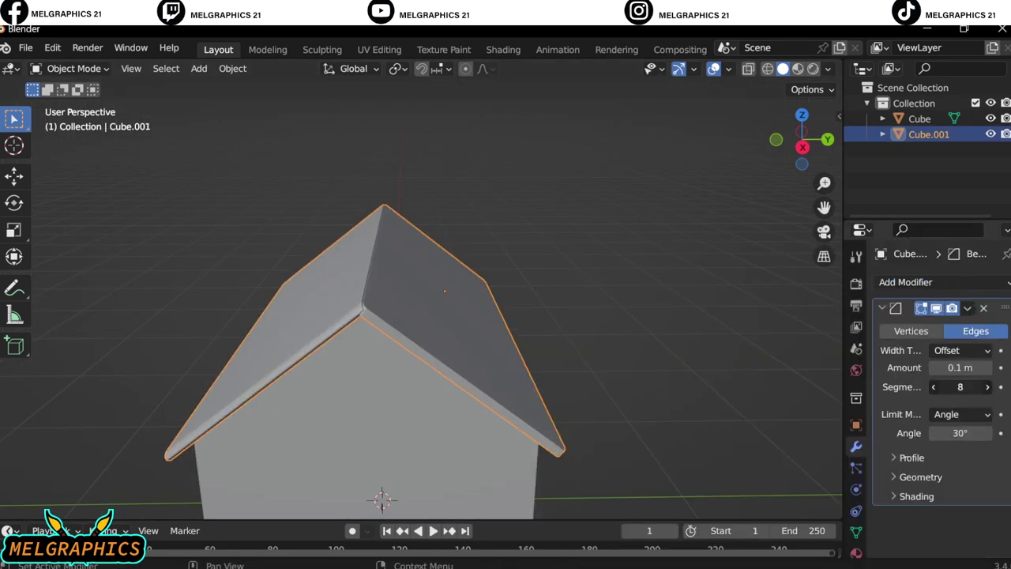
left_click_drag(960, 387, 987, 386)
left_click(572, 345)
left_click(299, 325)
mouse_move(299, 325)
middle_mouse_down()
mouse_move(638, 340)
mouse_move(609, 311)
middle_mouse_up()
- Keep Offset as the bevel width type, then reselect the house body
left_click(560, 256)
left_click(556, 250)
left_click(961, 350)
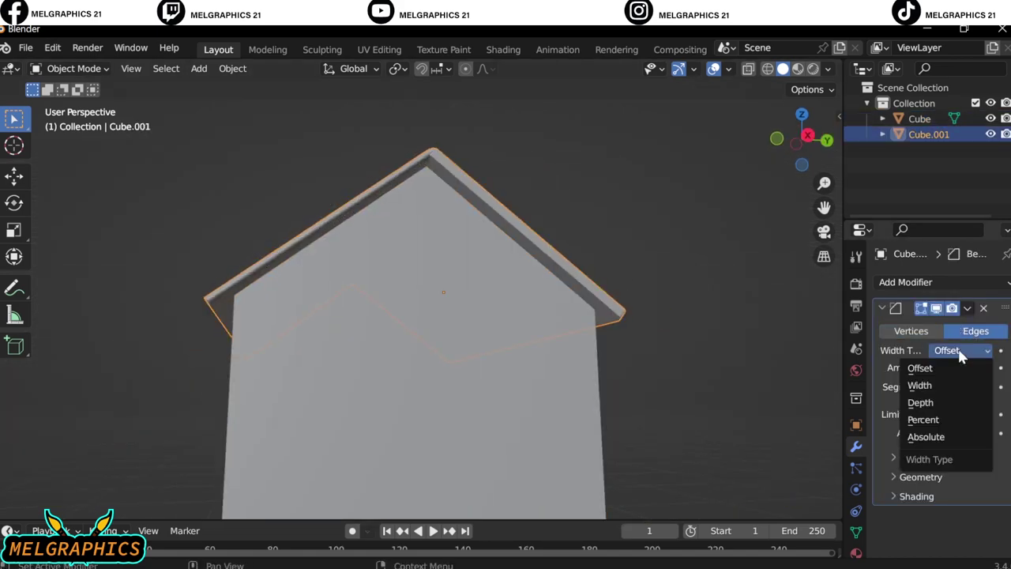
left_click(681, 284)
key("KP_1")
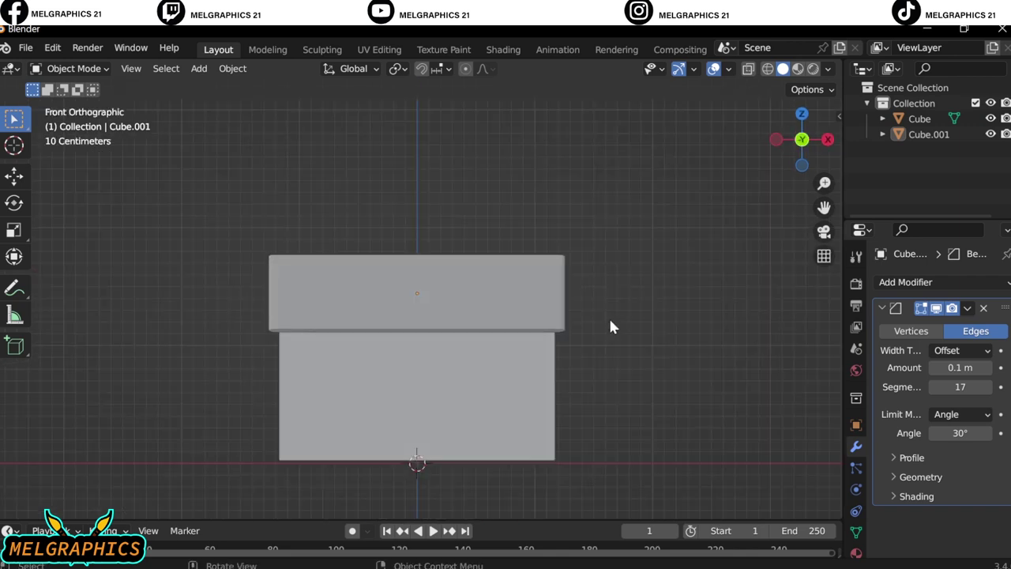
scroll(254, 502, "up", 4)
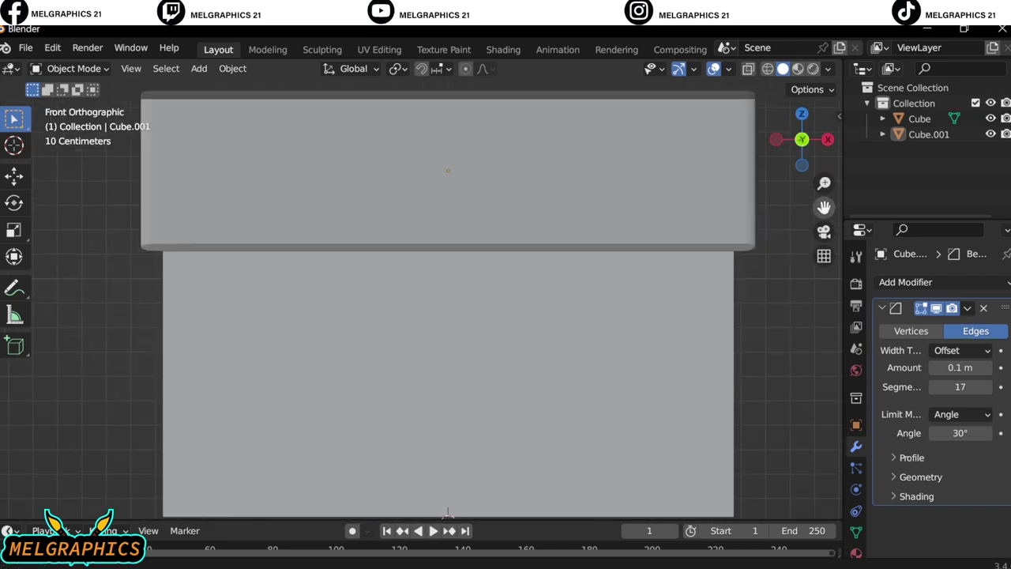
left_click(237, 316)
left_click(71, 68)
- Add vertical and horizontal loop cuts on the front wall, including one on its left side
left_click(75, 101)
left_click(14, 456)
scroll(396, 308, "down", 5)
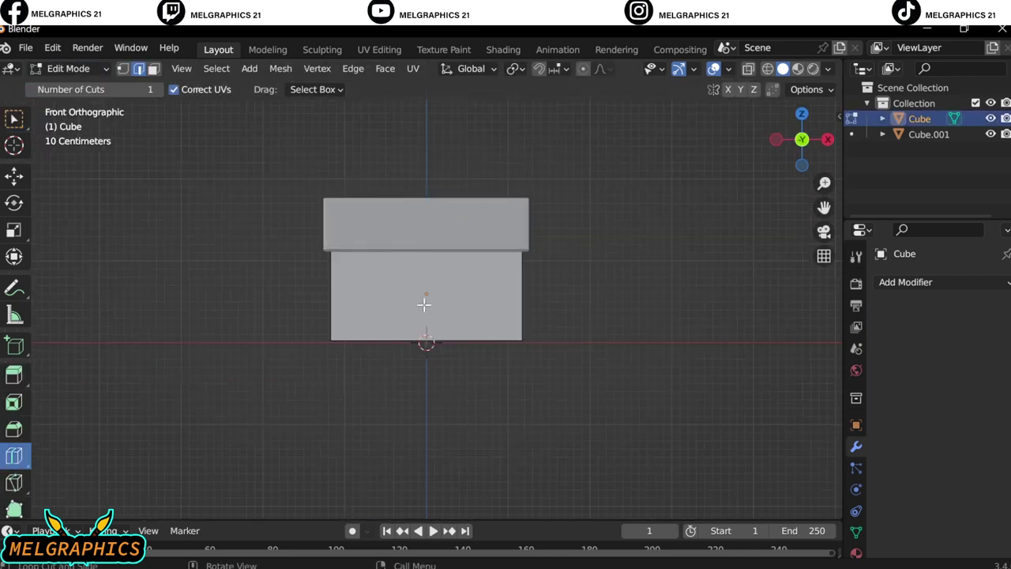
left_click(362, 320)
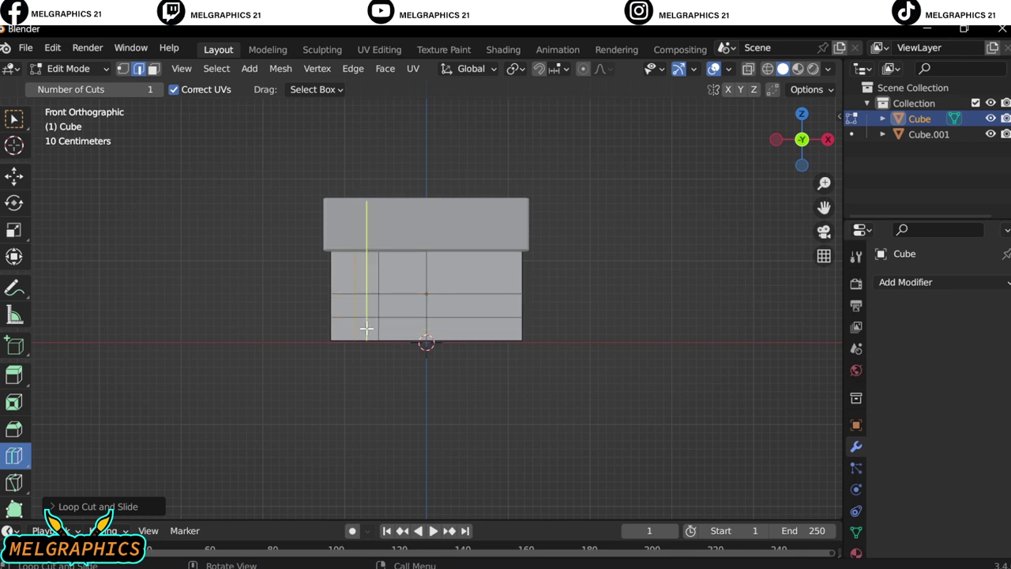
scroll(391, 360, "up", 2)
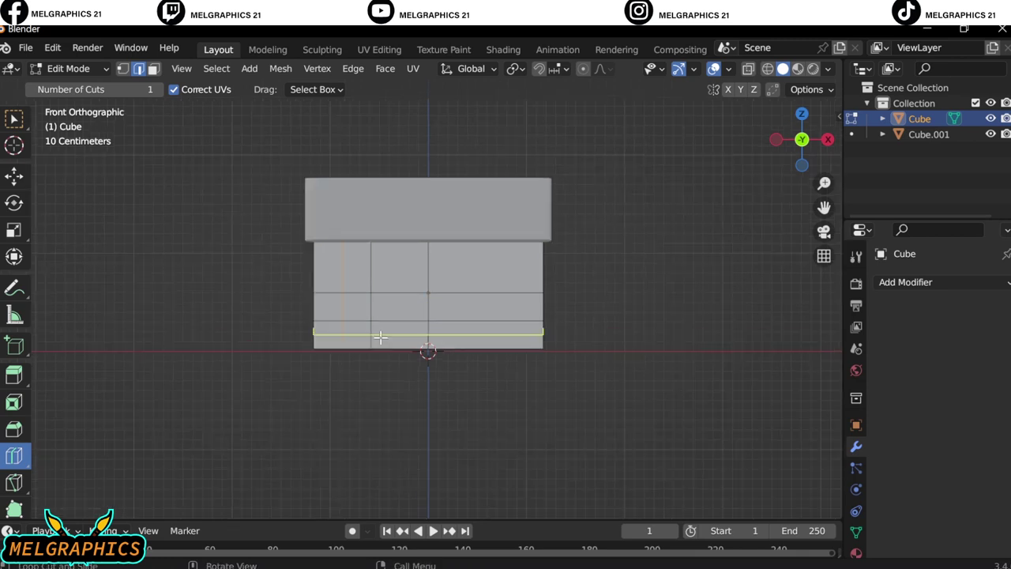
scroll(379, 339, "up", 3)
left_click(345, 365)
left_click(332, 368)
left_click(255, 373)
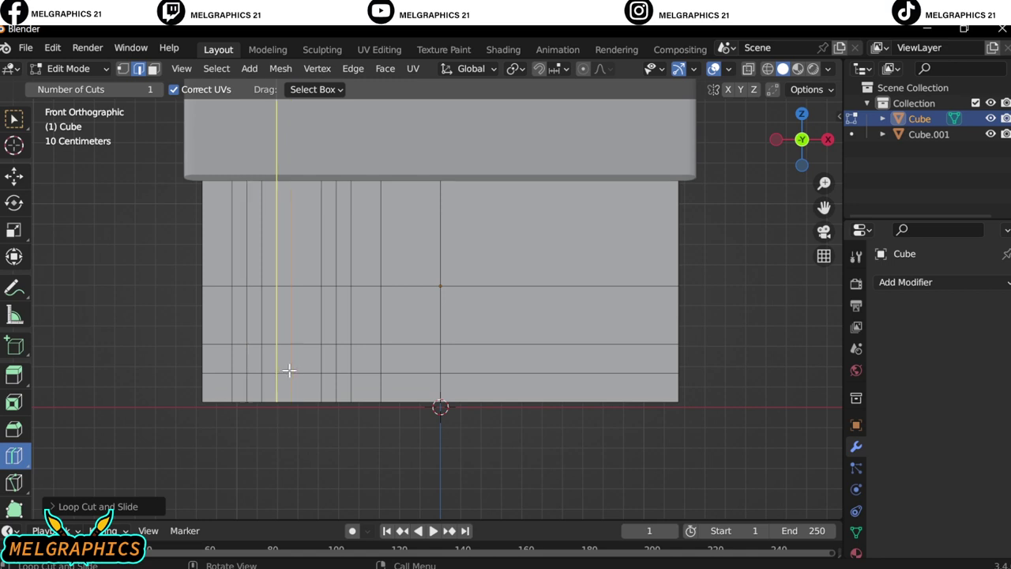
- Cut two more horizontal loops across the wall, one at the window's top
left_click(13, 120)
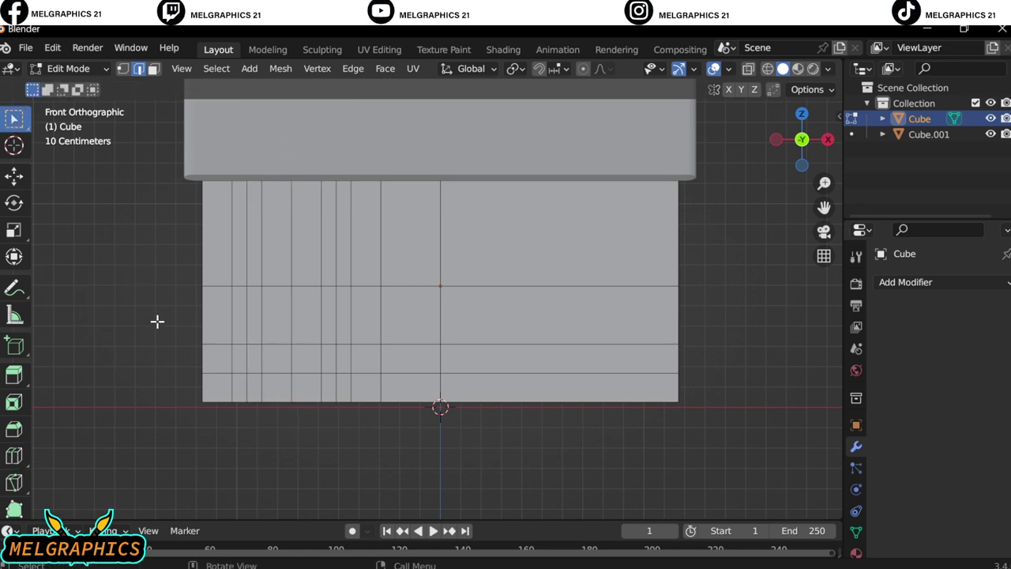
key("3")
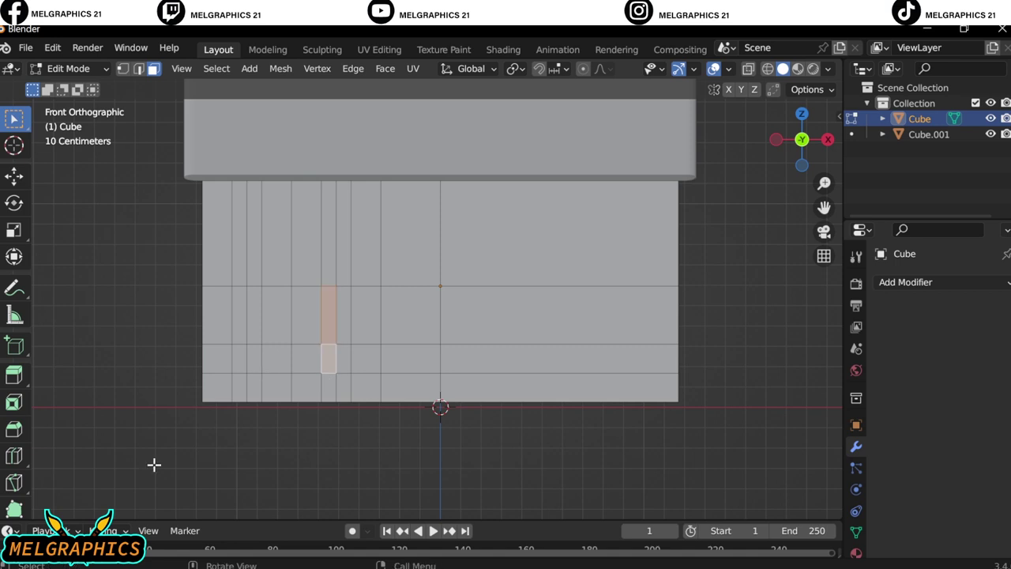
left_click(14, 455)
key("2")
left_click(290, 356)
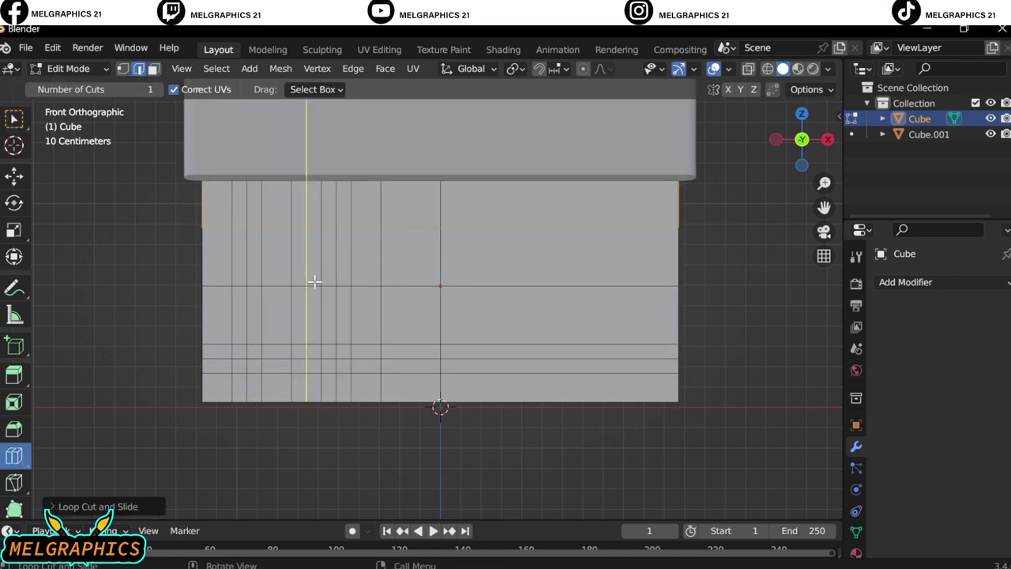
left_click(314, 282)
key("w")
left_click(153, 68)
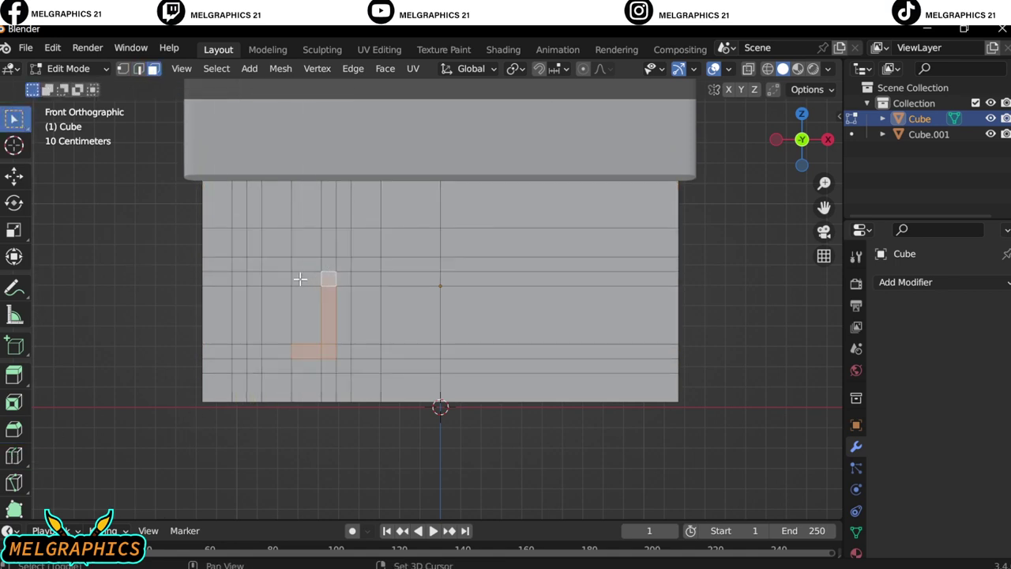
- Extrude the left window's frame faces about 0.02 m along their normal
middle_click_drag(362, 436, 467, 440)
key("g")
key("y")
key("Escape")
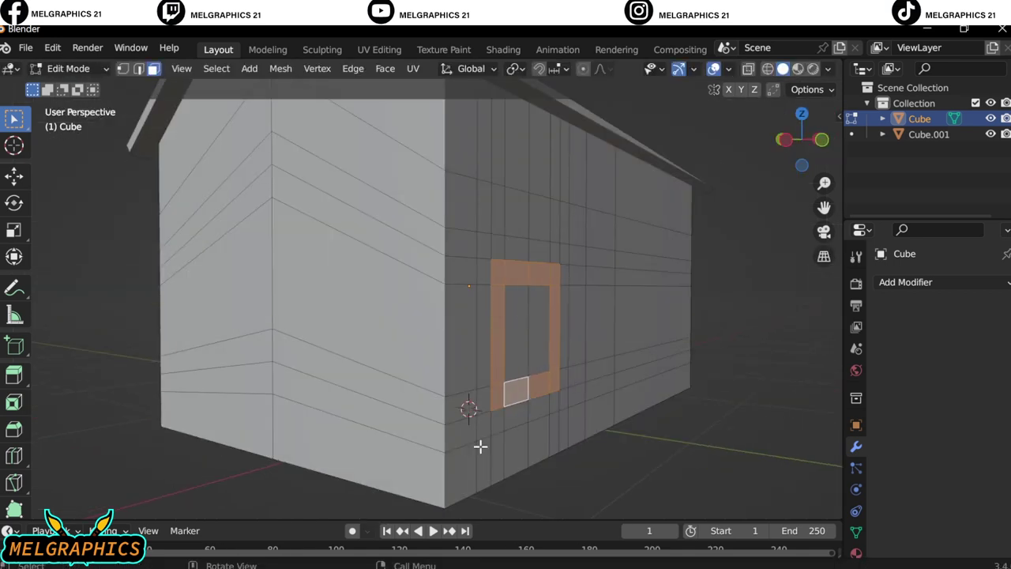
key("e")
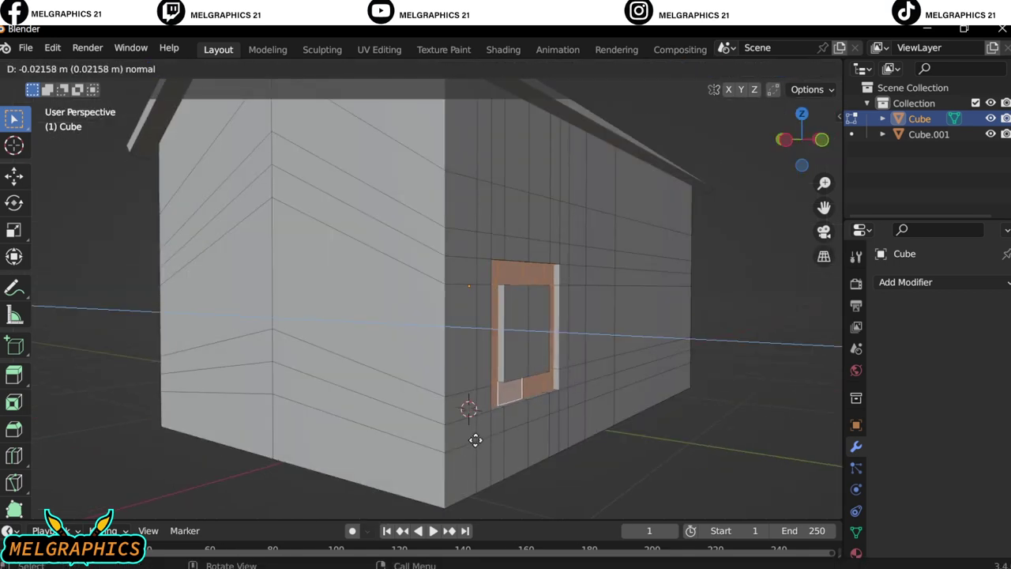
left_click(483, 444)
- Select the window's inner faces and extrude them along their normal
left_click(609, 462)
middle_click_drag(609, 462, 471, 357)
left_click(466, 356)
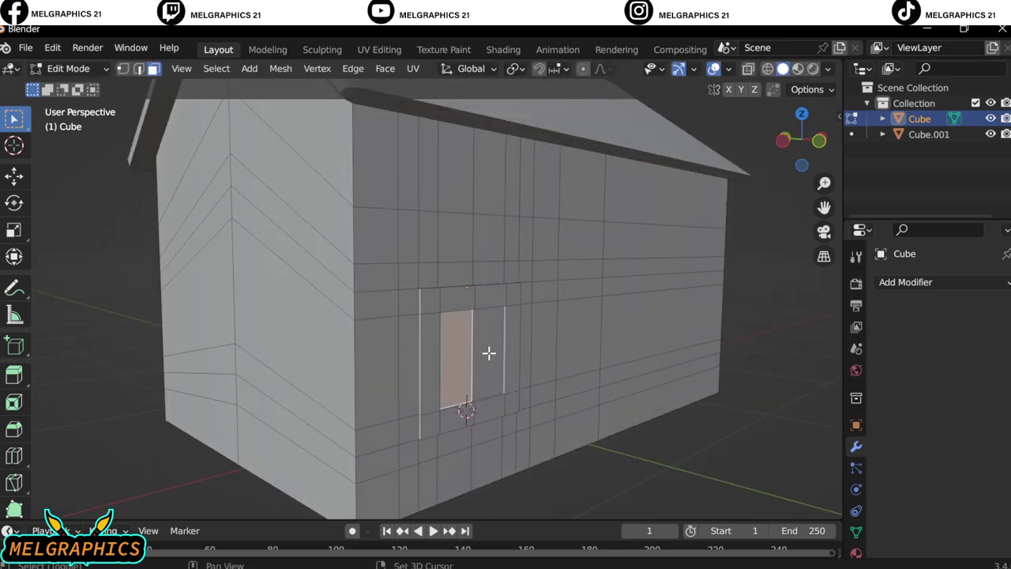
left_click(490, 353, "shift")
key("e")
key("Escape")
- Extrude the strip of faces under the window outward as a protruding sill
middle_click_drag(743, 409, 594, 397)
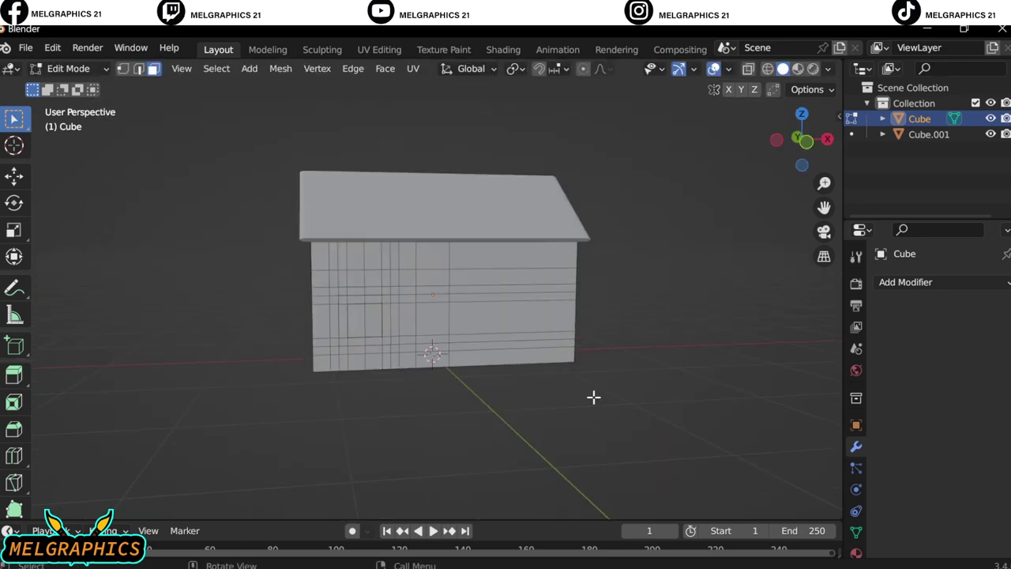
scroll(398, 341, "up", 2)
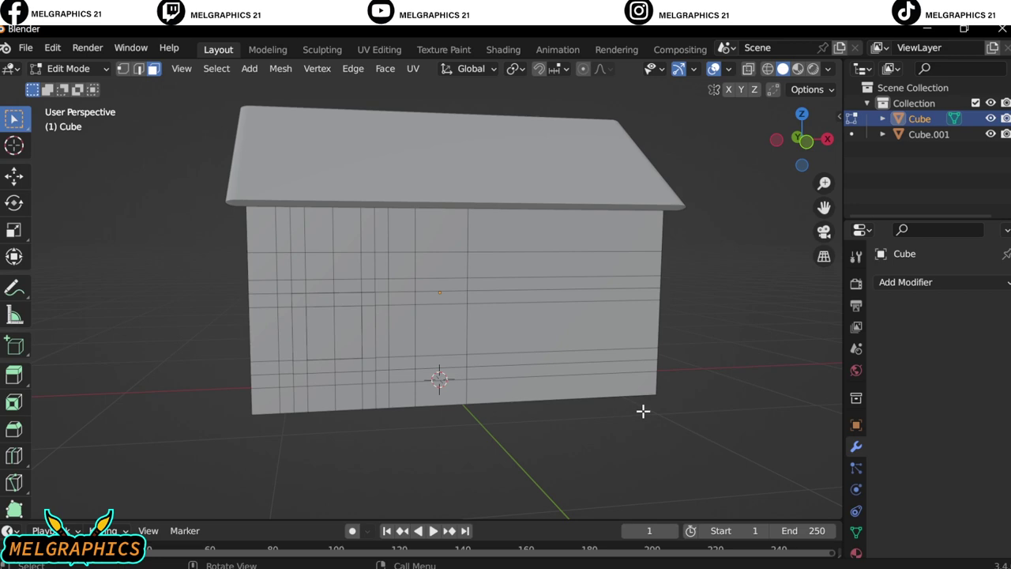
middle_click_drag(644, 411, 653, 350)
scroll(292, 400, "up", 3)
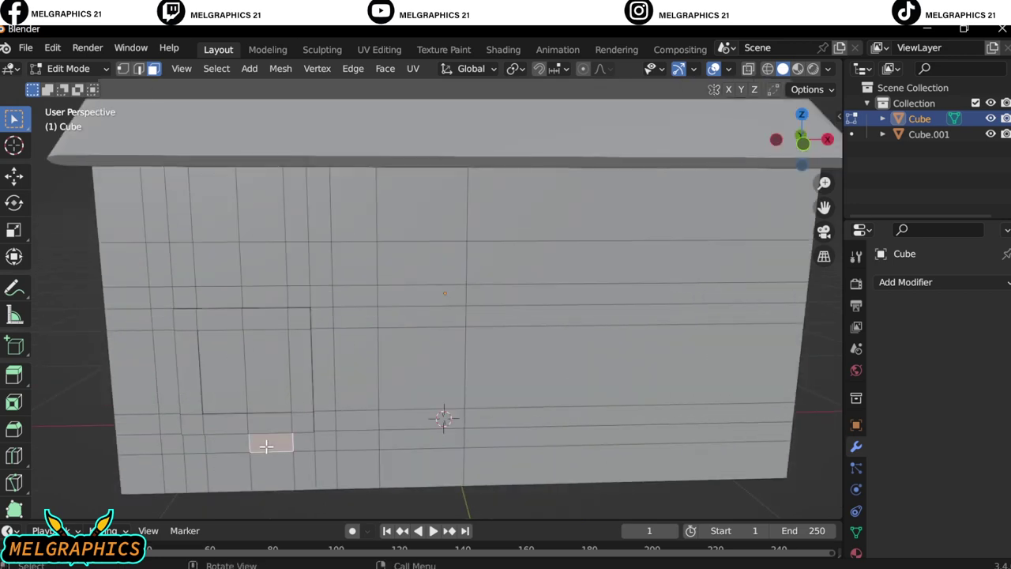
middle_click_drag(168, 443, 467, 406)
key("e")
left_click(469, 409)
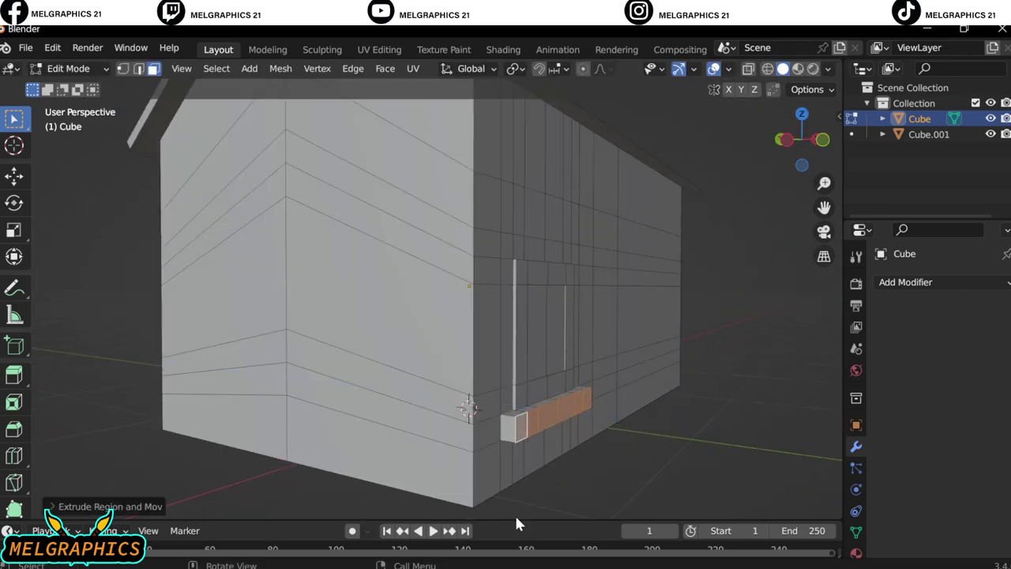
key("KP_1")
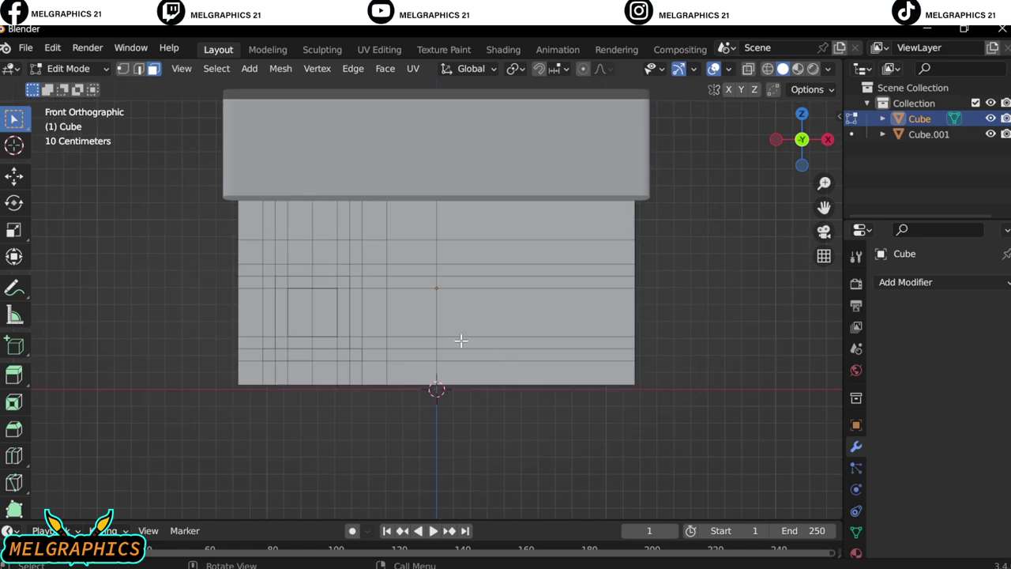
- Cut vertical loops on the front wall's right side and a horizontal loop near its bottom
left_click(14, 455)
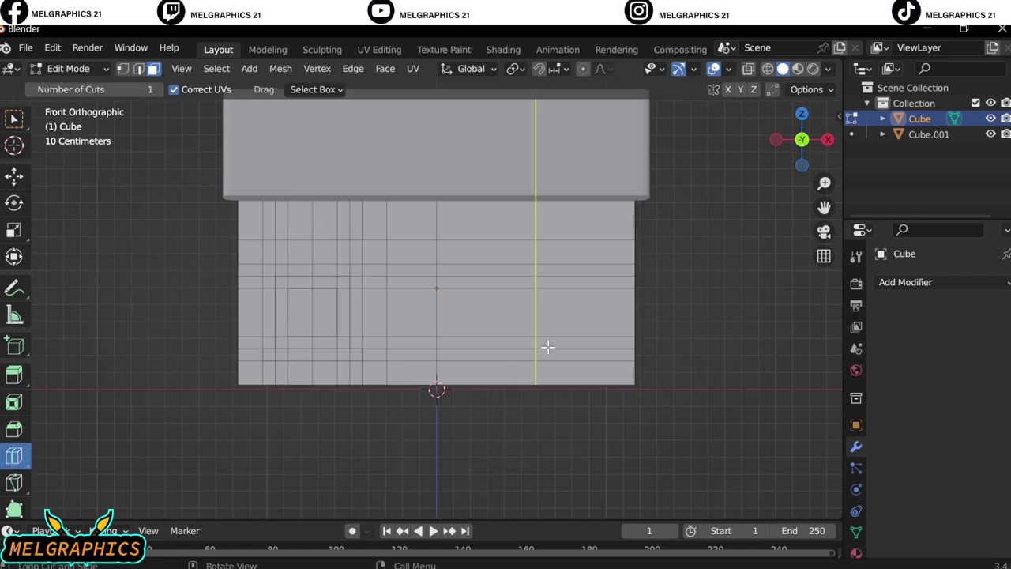
left_click(468, 346)
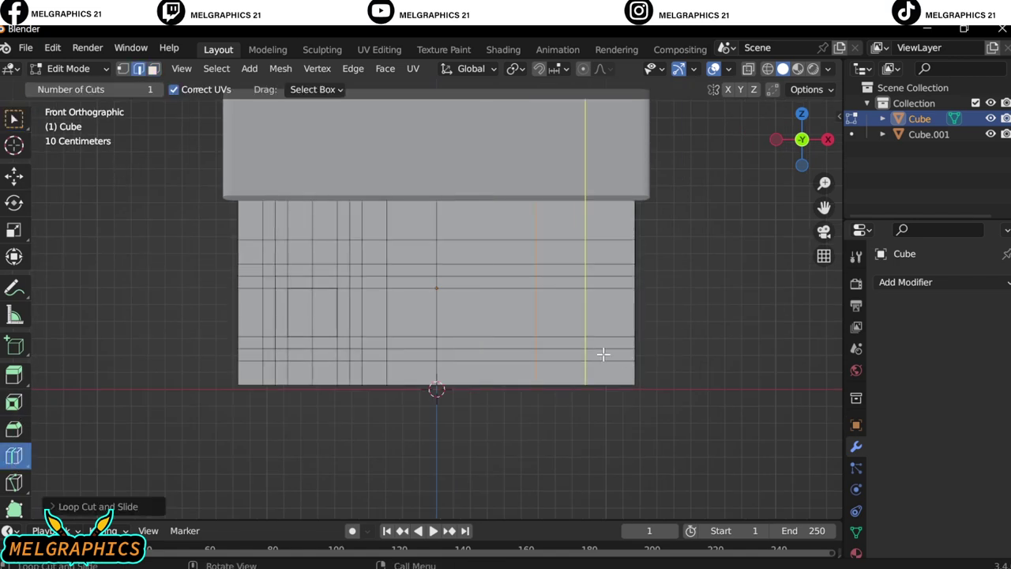
key("ctrl+z")
key("ctrl+shift+z")
scroll(634, 315, "up", 3)
left_click(743, 424)
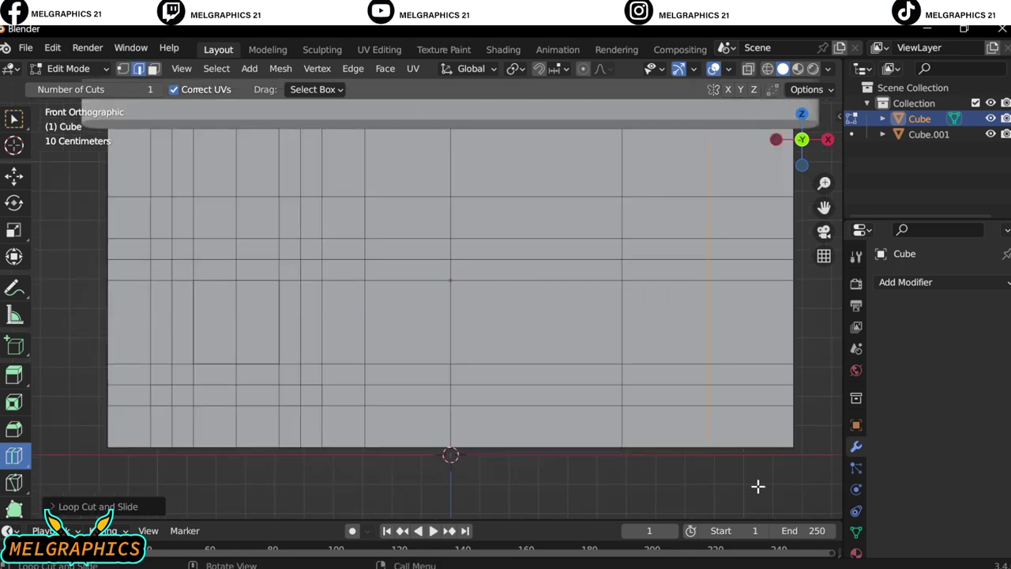
scroll(712, 459, "down", 3)
left_click(640, 409)
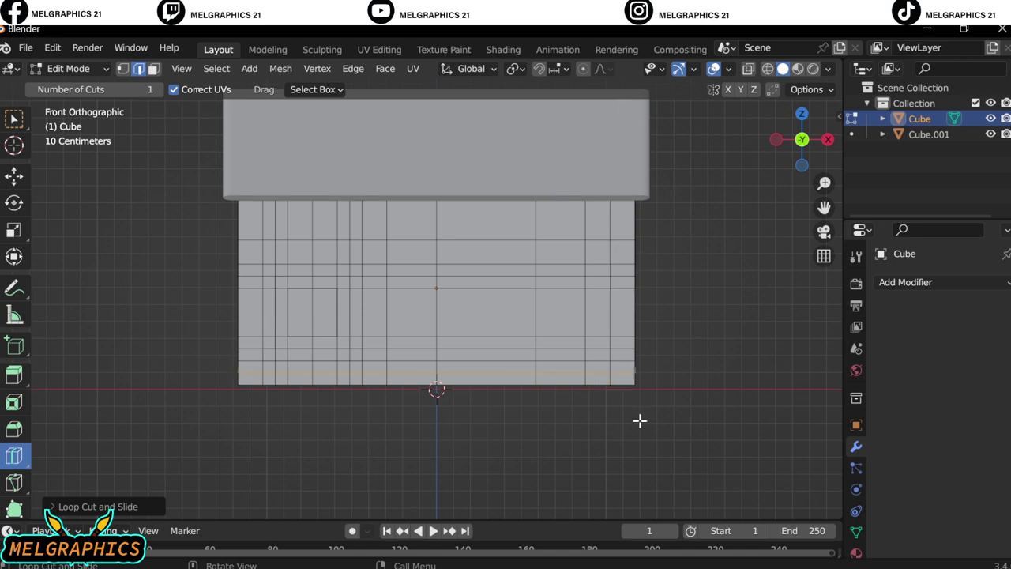
- Slide in another vertical loop near the right edge, then switch to face select mode
key("w")
key("alt+a")
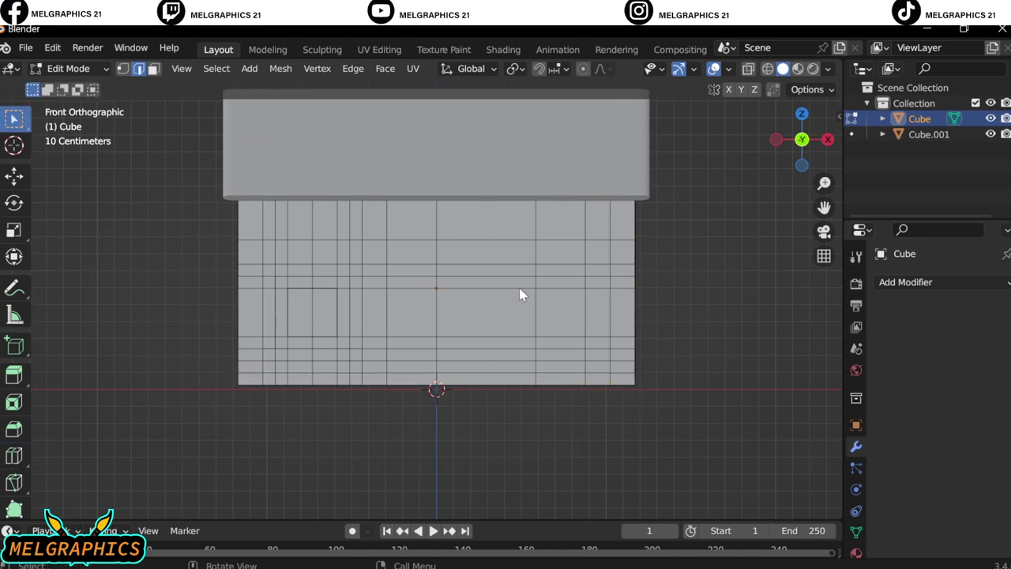
left_click(13, 455)
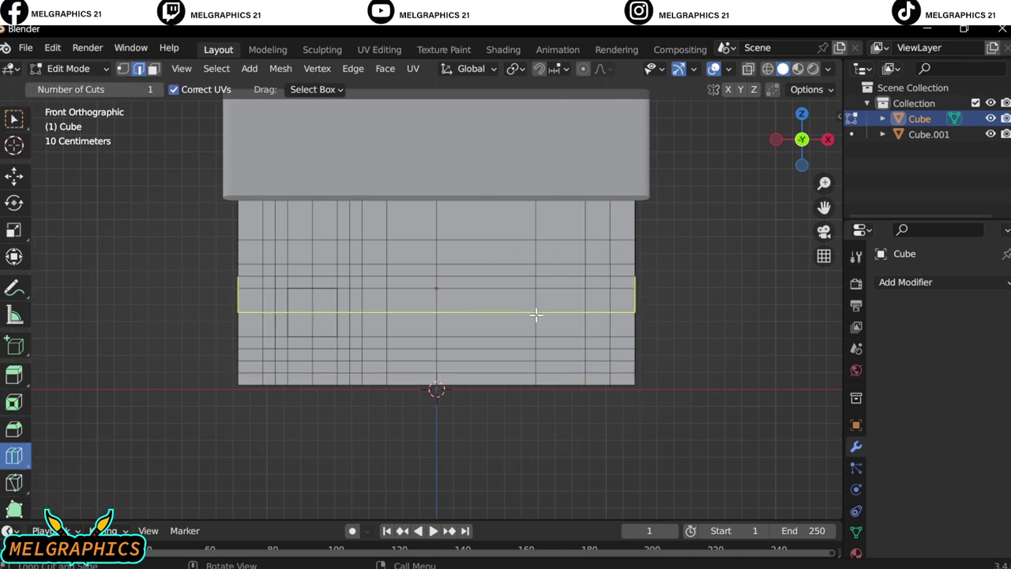
left_click_drag(615, 291, 653, 261)
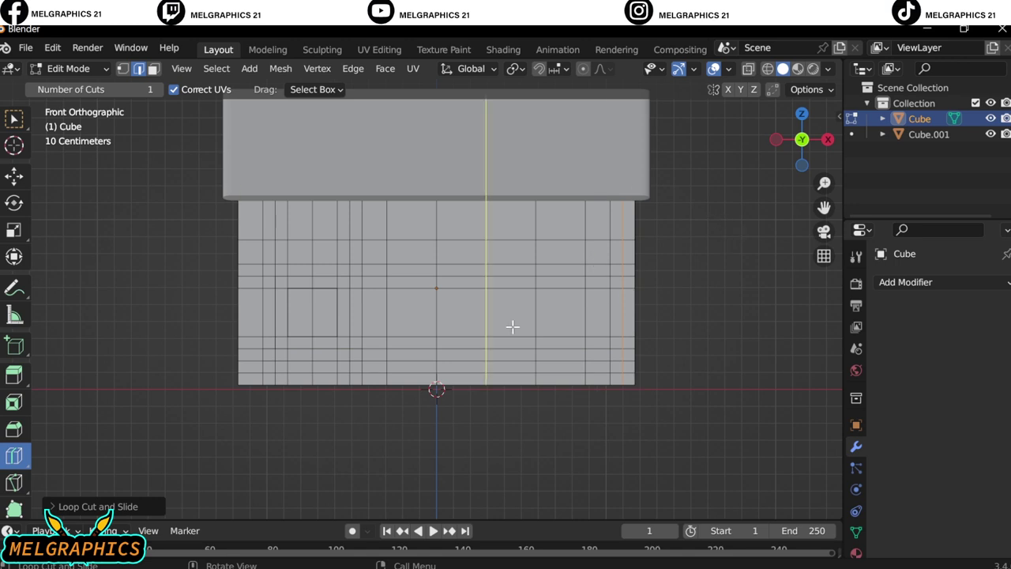
key("w")
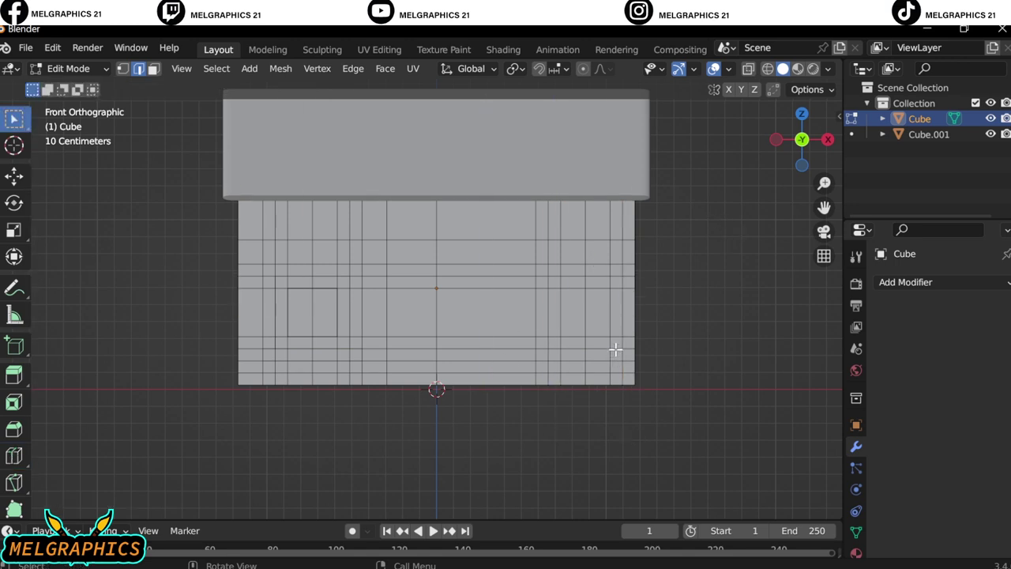
left_click(153, 69)
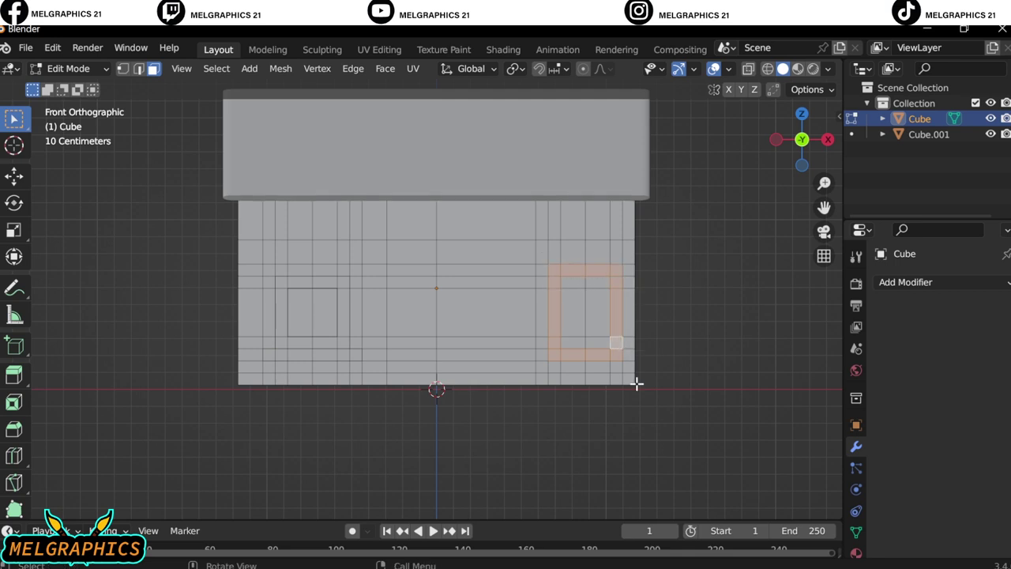
- Extrude the door frame and the door face along their normal
key("KP_3")
mouse_move(637, 384)
middle_mouse_down()
mouse_move(598, 418)
mouse_move(422, 406)
mouse_move(666, 429)
mouse_move(542, 309)
mouse_move(365, 291)
middle_mouse_up()
key("e")
left_click(417, 406)
left_click_drag(366, 291, 378, 341)
key("e")
left_click(522, 456)
- Extrude the row of faces beneath the door twice to form steps
key("KP_3")
middle_click_drag(603, 363, 455, 390)
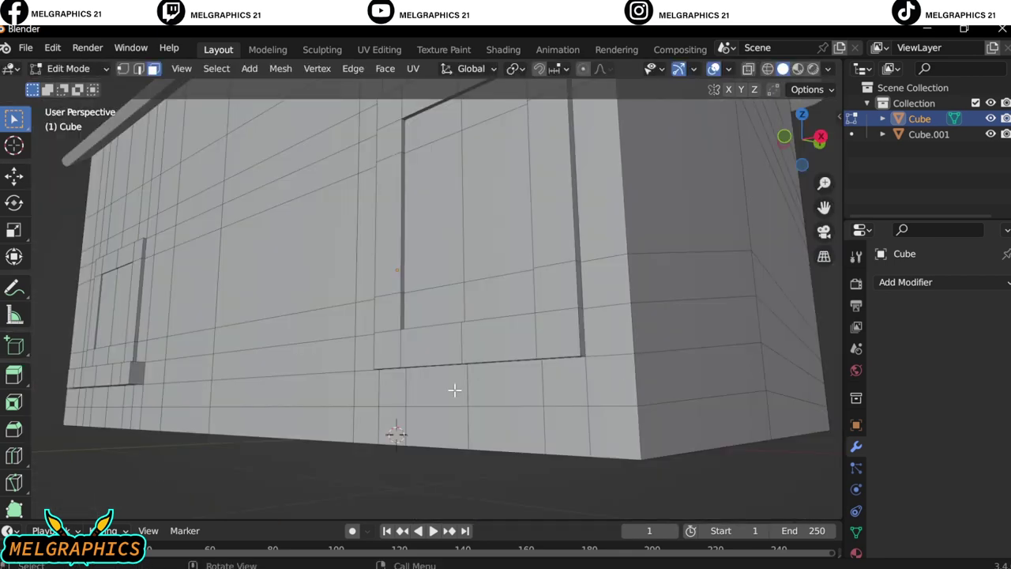
left_click_drag(455, 389, 548, 388)
key("e")
left_click(564, 437)
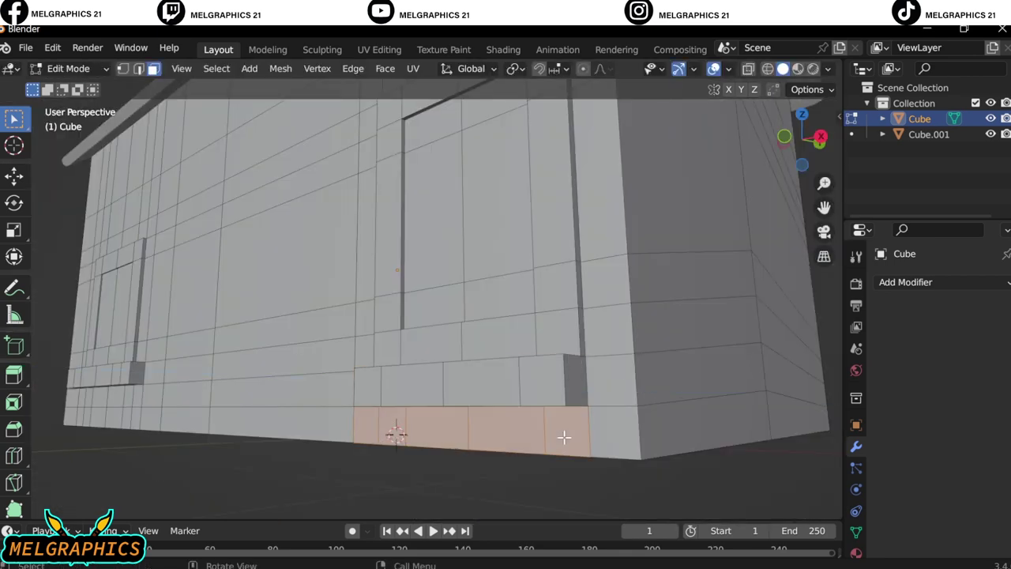
key("e")
left_click(553, 462)
key("alt+a")
- Extrude the bottom step's face row further outward
mouse_move(598, 481)
middle_mouse_down()
mouse_move(551, 451)
mouse_move(608, 448)
middle_mouse_up()
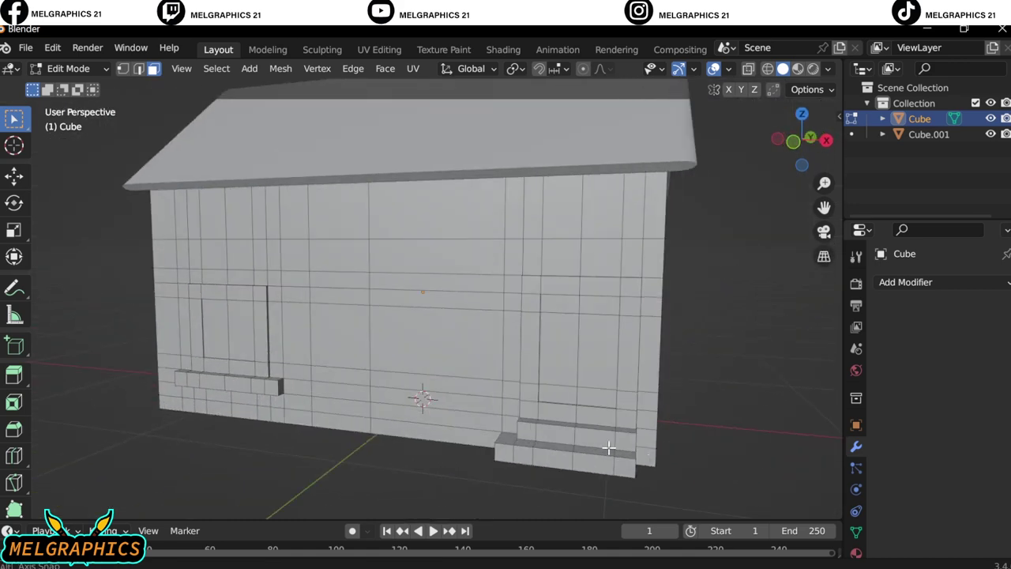
left_click(668, 464, "alt")
key("e")
left_click(672, 450)
key("alt+a")
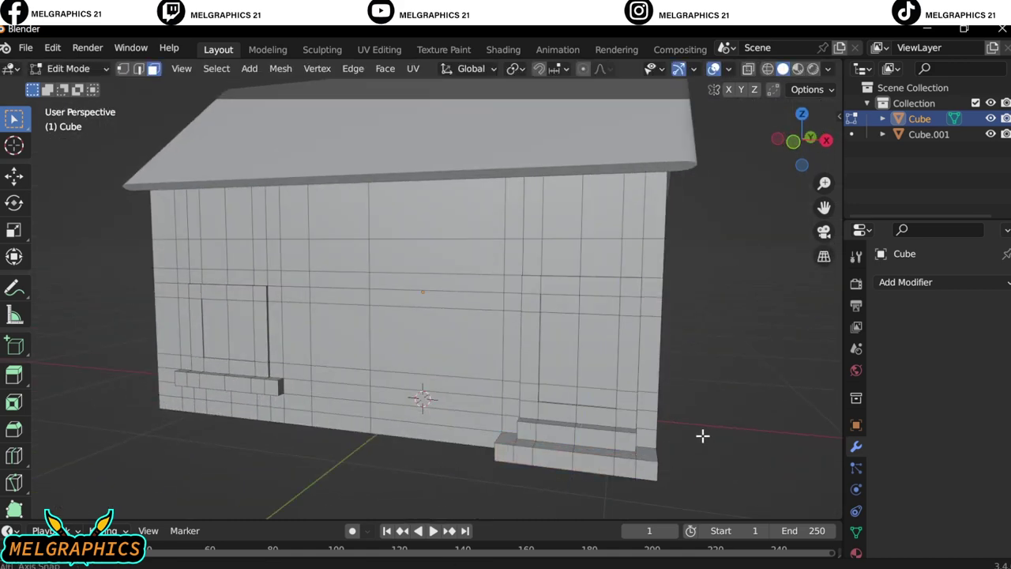
middle_click_drag(703, 436, 587, 434)
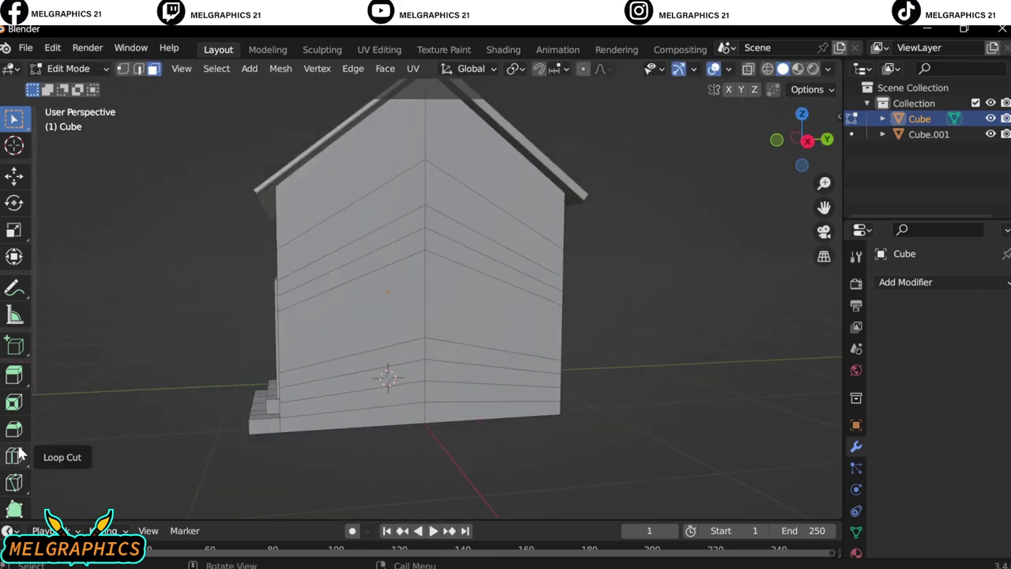
- Cut two vertical edge loops on the side wall beside the door
left_click(17, 455)
left_click(444, 305)
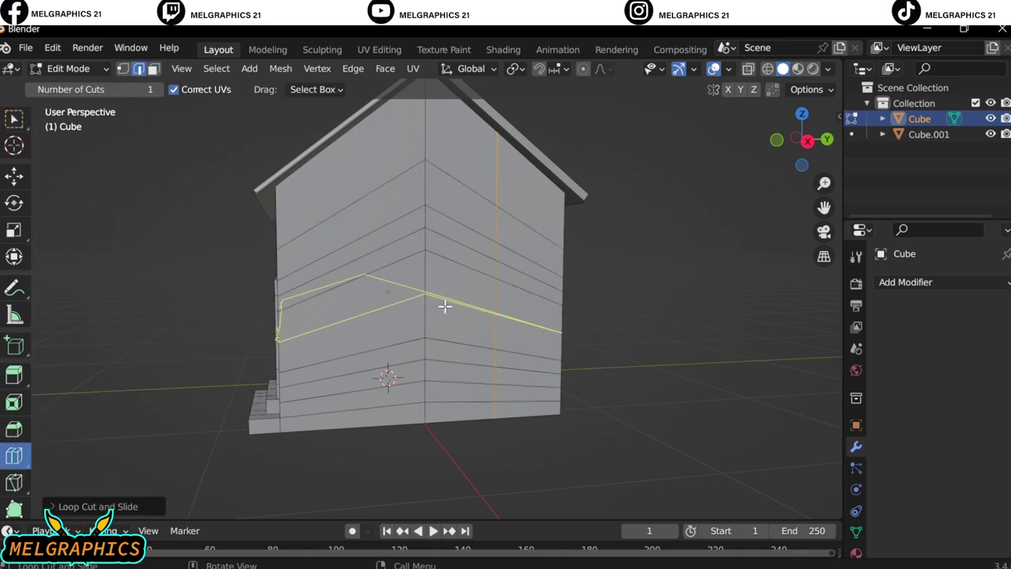
left_click(445, 353)
key("w")
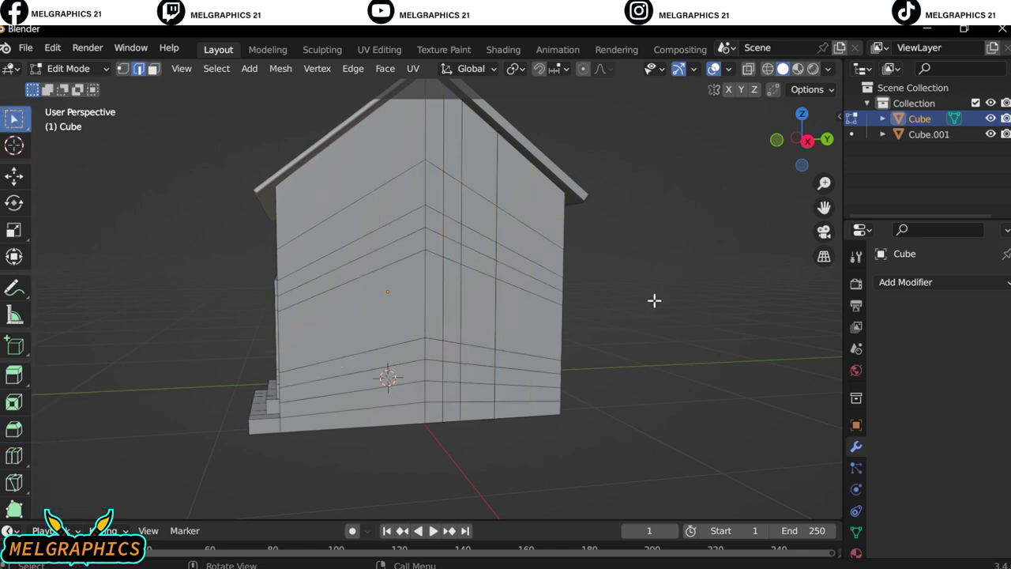
key("3")
- Select the wall column beside the door and extrude it outward
middle_click_drag(655, 300, 625, 298)
left_click(366, 363)
left_click(342, 371, "shift")
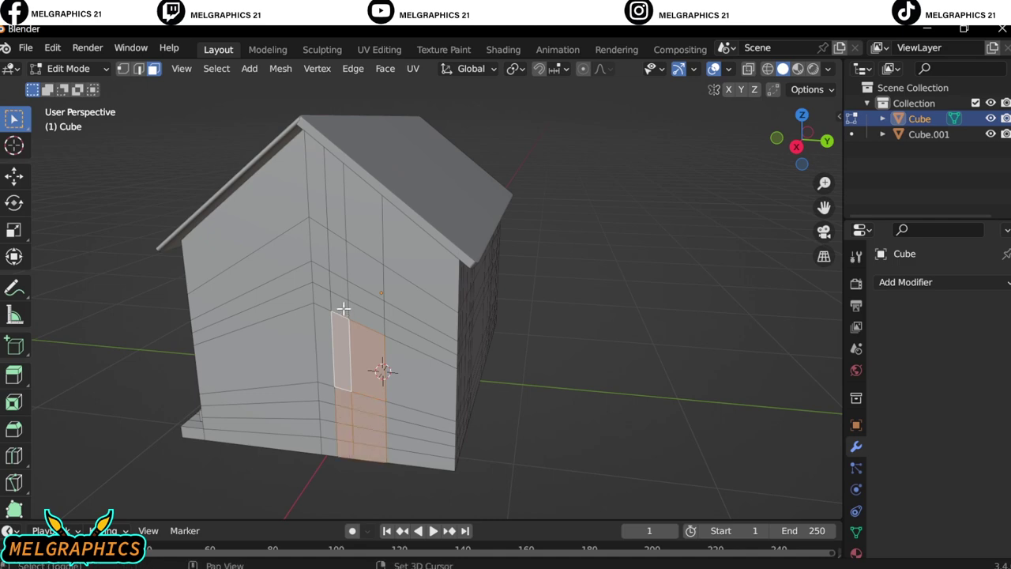
left_click_drag(326, 447, 340, 294)
key("KP_3")
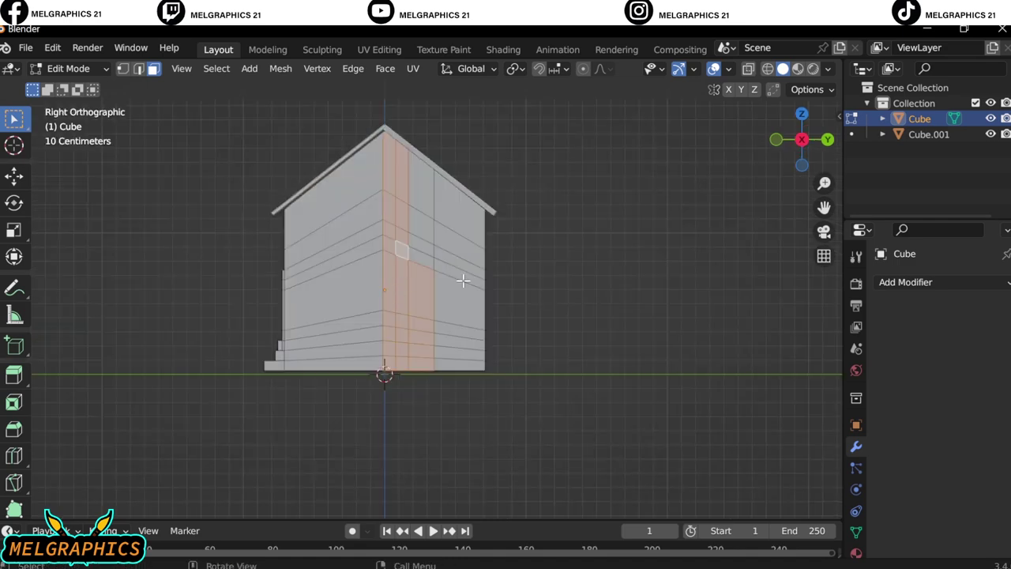
middle_click_drag(463, 277, 327, 311)
key("e")
left_click(309, 316)
- Extrude the column's top face up along Z past the roof as a chimney
key("KP_1")
middle_click_drag(625, 414, 349, 268)
key("e")
left_click(350, 237)
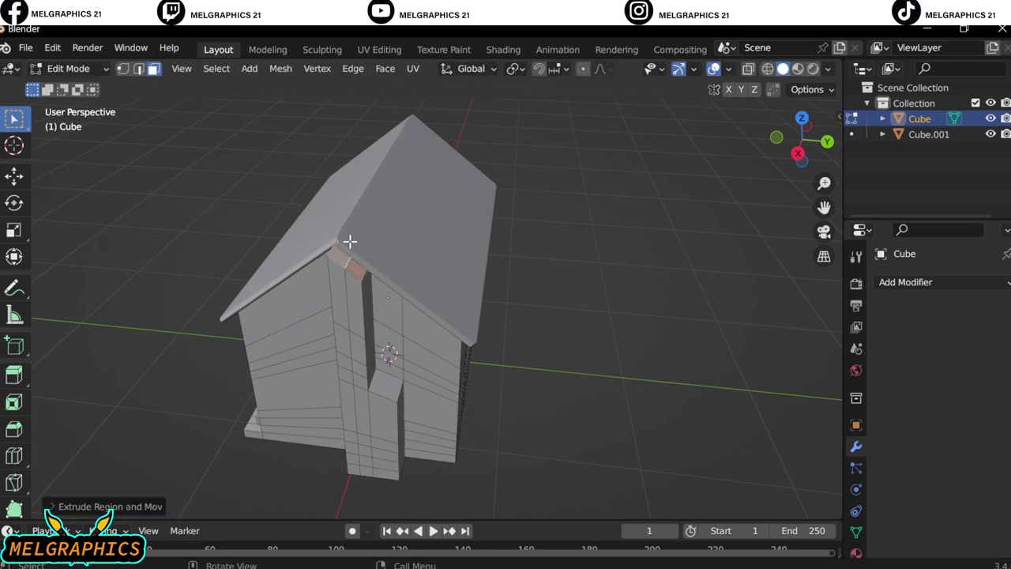
key("KP_3")
key("e")
key("z")
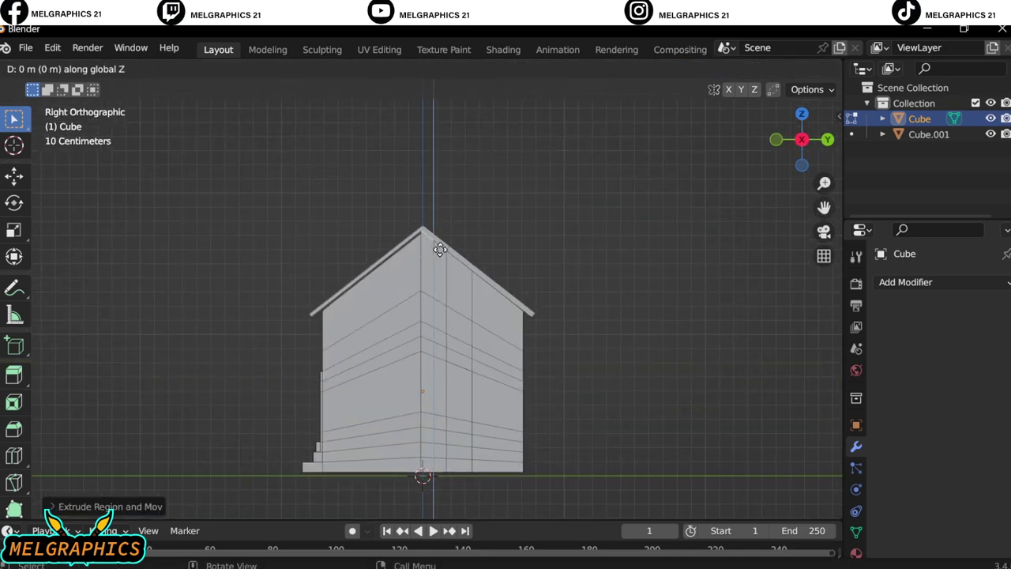
left_click(521, 226)
middle_click_drag(522, 226, 311, 413)
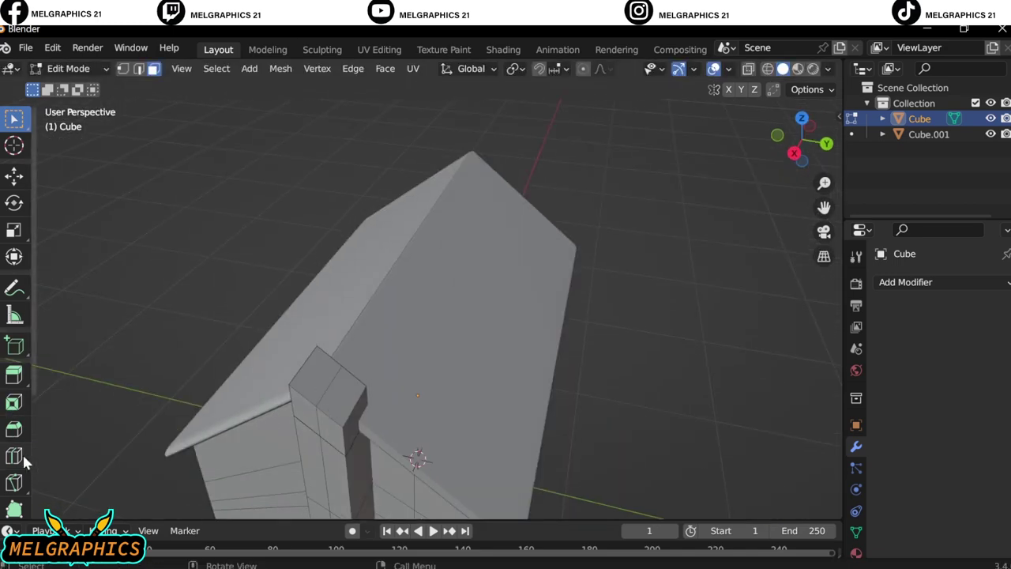
- Add an edge loop around the chimney and extrude its top face
left_click(13, 456)
left_click(328, 418)
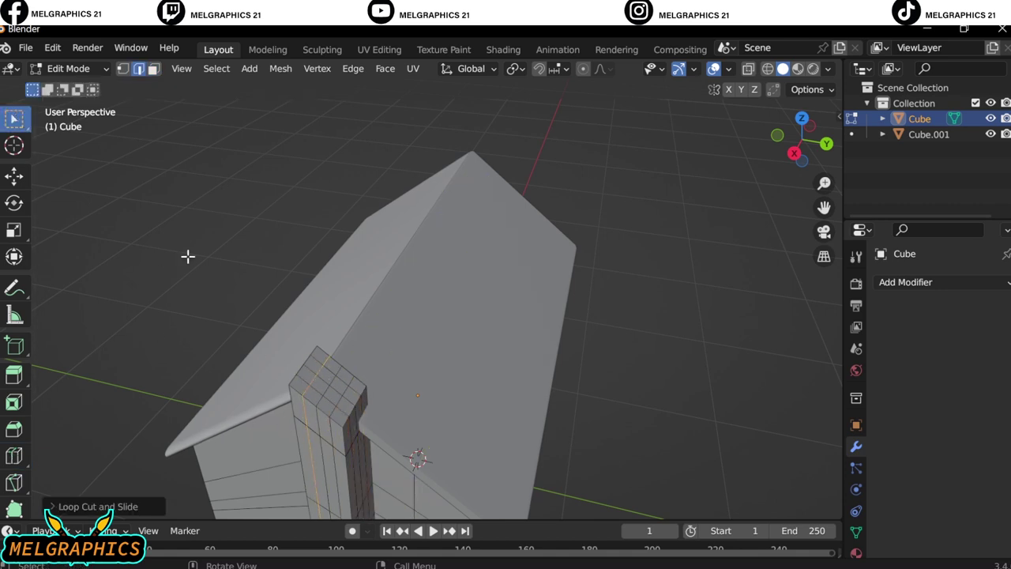
key("3")
key("e")
left_click(333, 399)
mouse_move(332, 399)
middle_mouse_down()
mouse_move(314, 351)
mouse_move(659, 368)
mouse_move(659, 339)
mouse_move(829, 366)
mouse_move(720, 385)
middle_mouse_up()
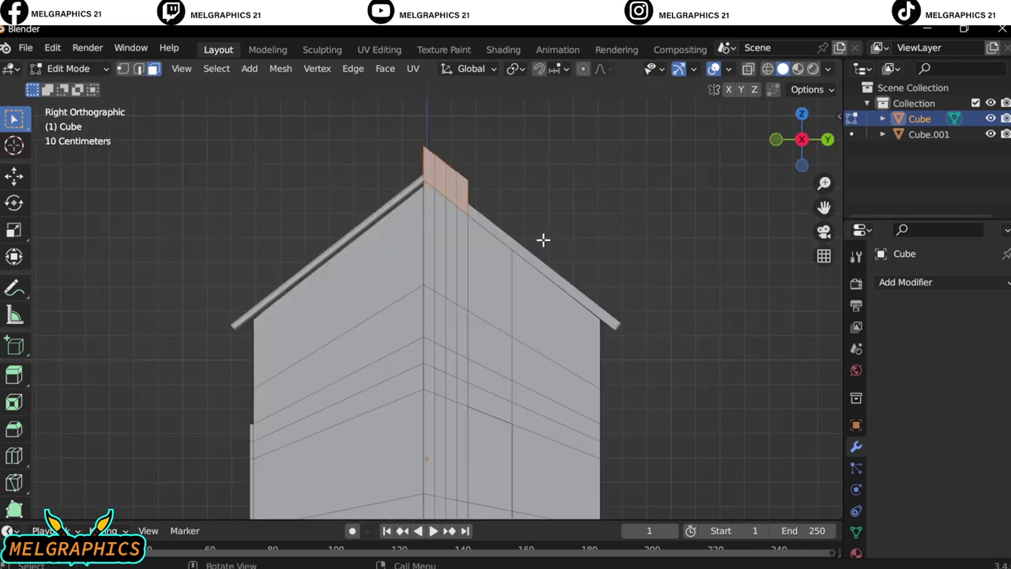
- Reposition the chimney faces and extrude them 3 cm along their normal
key("g")
key("Escape")
left_click(440, 205)
key("e")
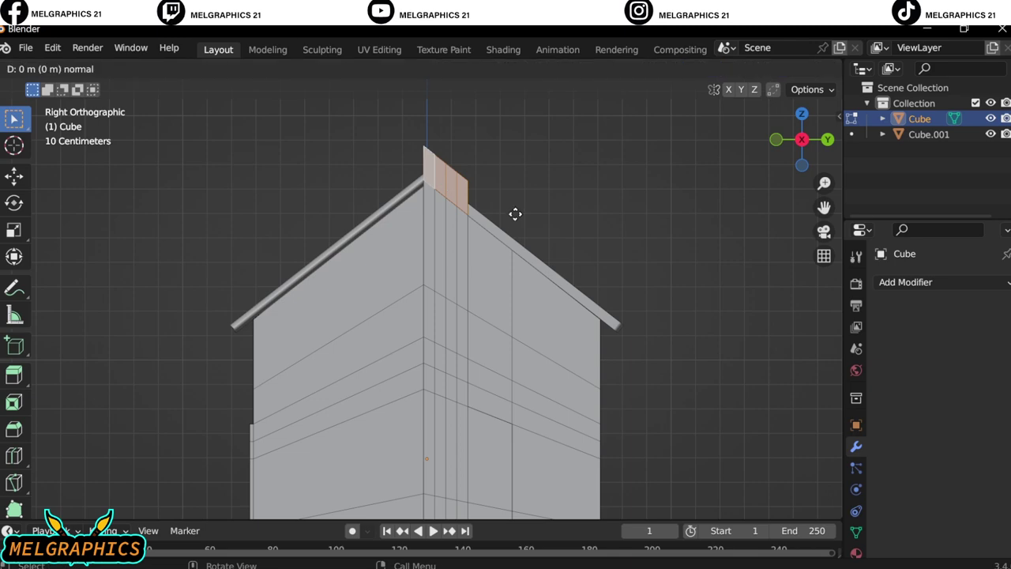
right_click(515, 213)
middle_click_drag(515, 213, 634, 284)
key("KP_1")
key("e")
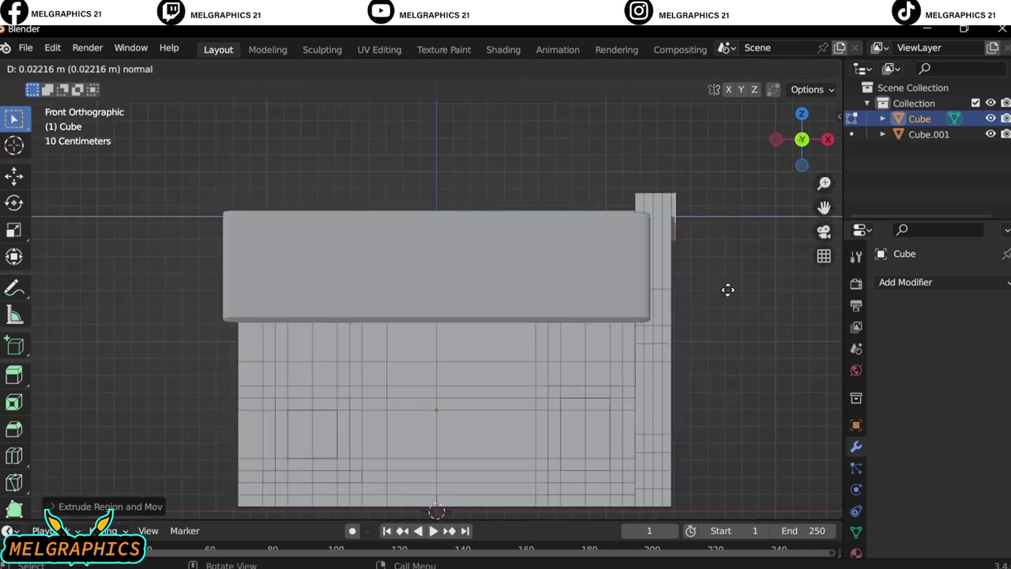
key("Return")
- Select the upper chimney faces and extrude them outward 3 cm
mouse_move(728, 289)
middle_mouse_down()
mouse_move(553, 366)
mouse_move(192, 302)
middle_mouse_up()
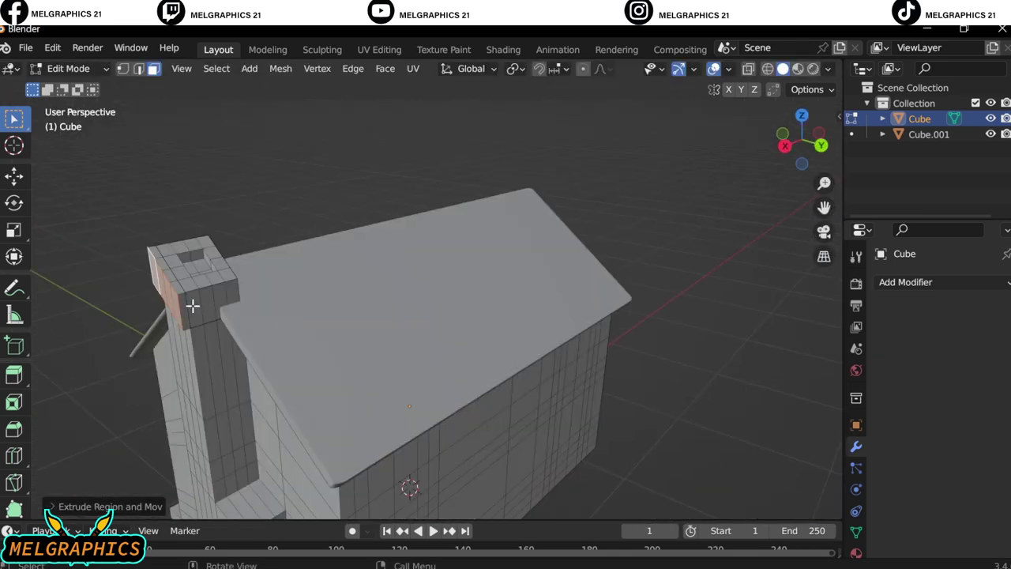
left_click(214, 293)
left_click(211, 298, "shift")
key("KP_3")
key("e")
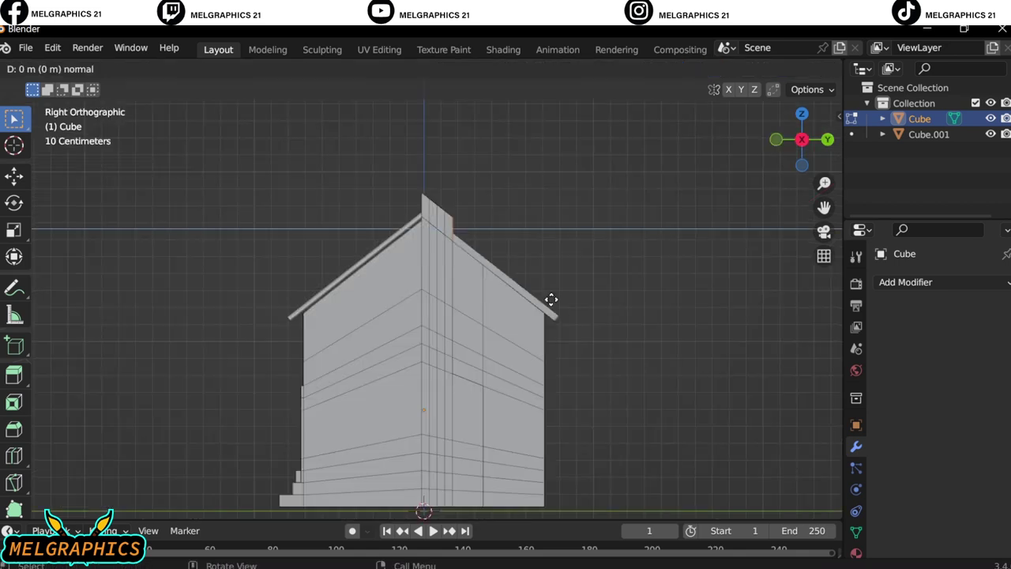
key("Return")
- Extrude the chimney faces slightly along X and reposition them to widen the cap
key("e")
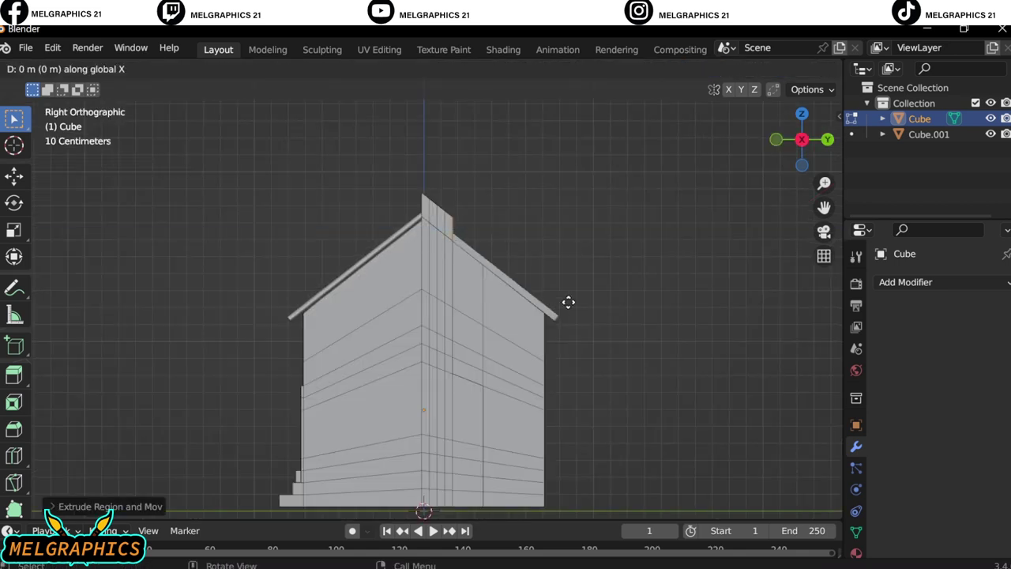
key("x")
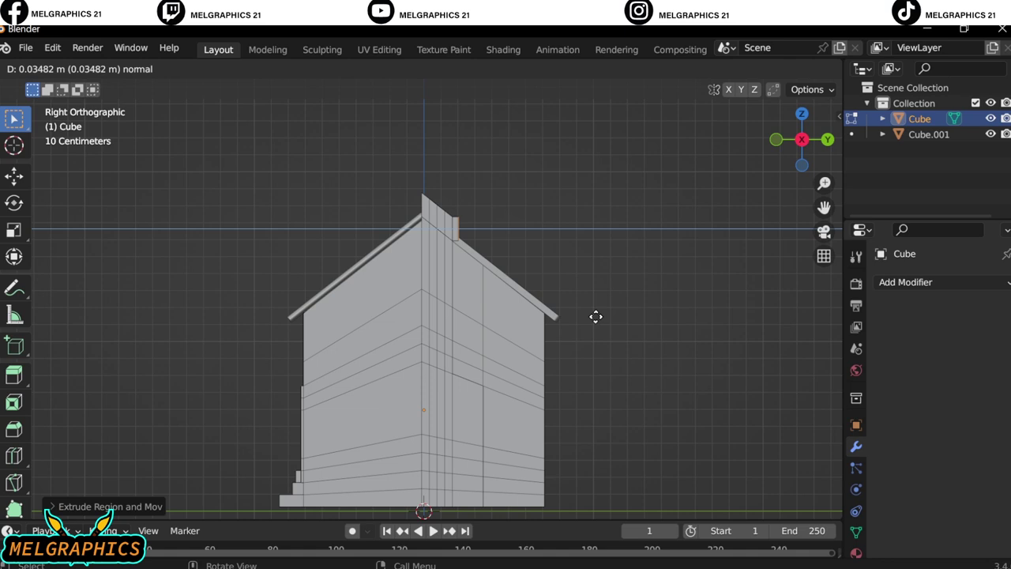
key("Return")
key("g")
left_click(600, 321)
- Extrude the new chimney faces once more and move them into place
mouse_move(600, 321)
middle_mouse_down()
mouse_move(558, 229)
mouse_move(609, 262)
mouse_move(604, 316)
middle_mouse_up()
key("KP_3")
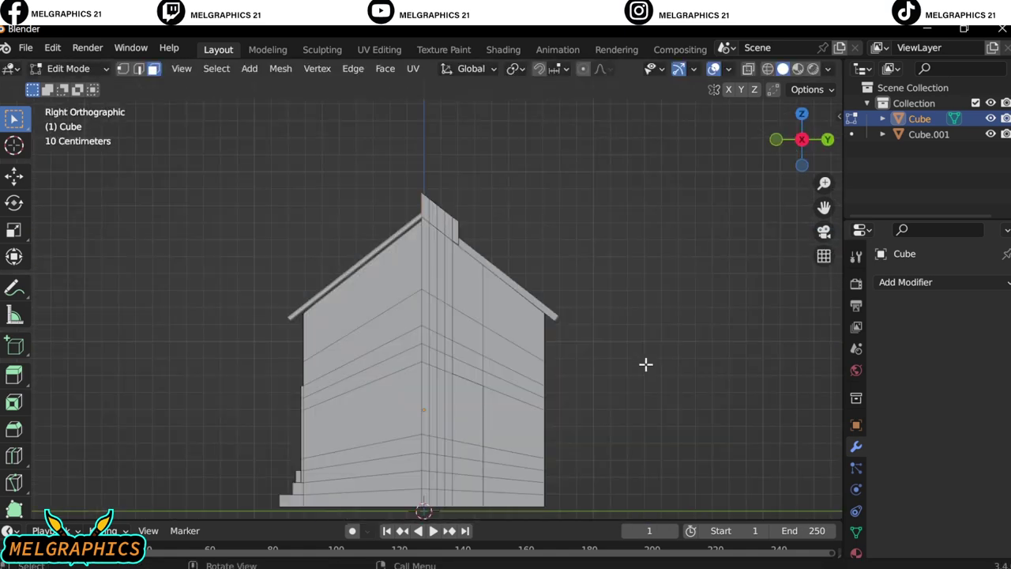
key("e")
key("Return")
key("g")
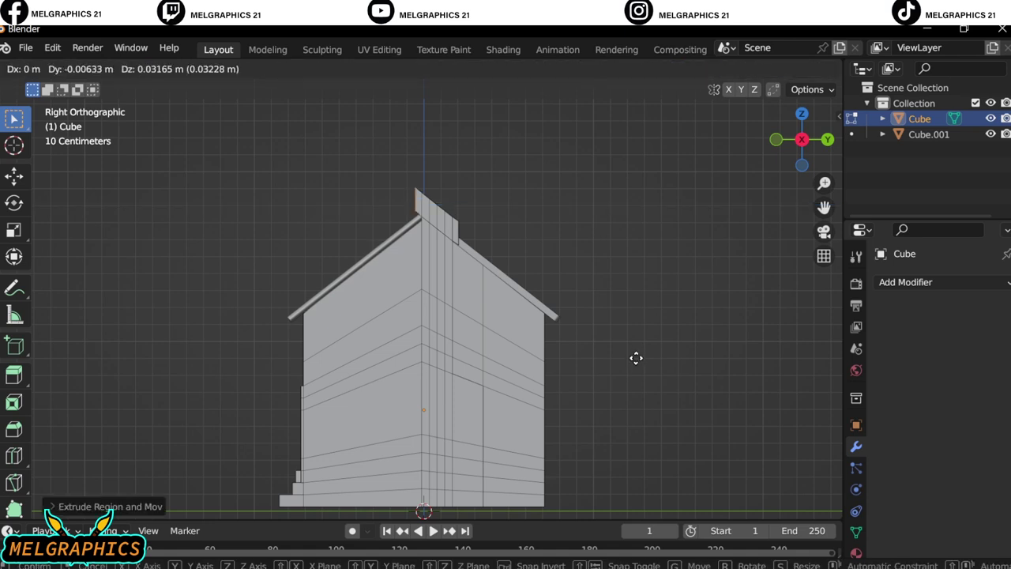
left_click(636, 358)
middle_click_drag(571, 255, 250, 184)
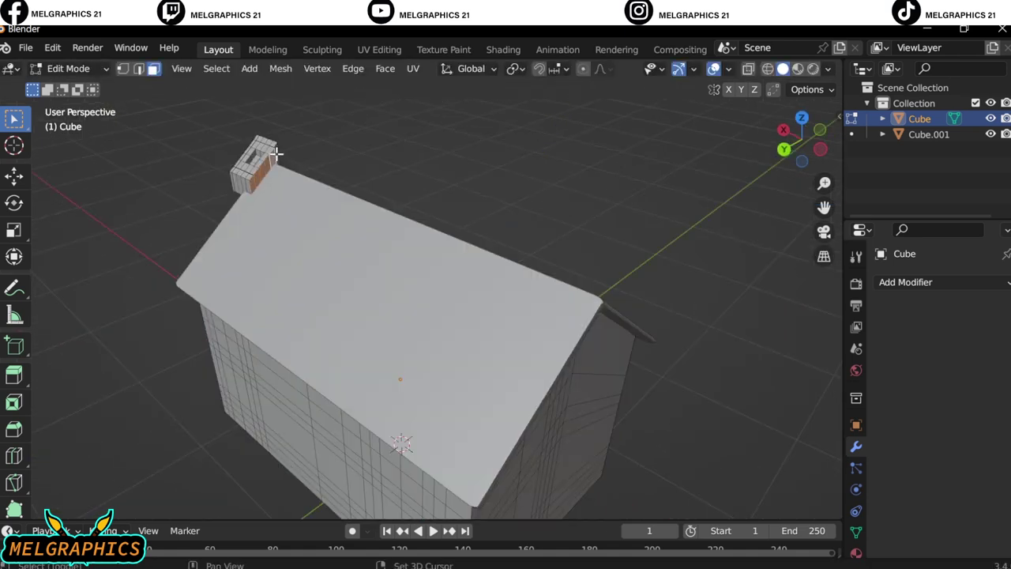
key("KP_1")
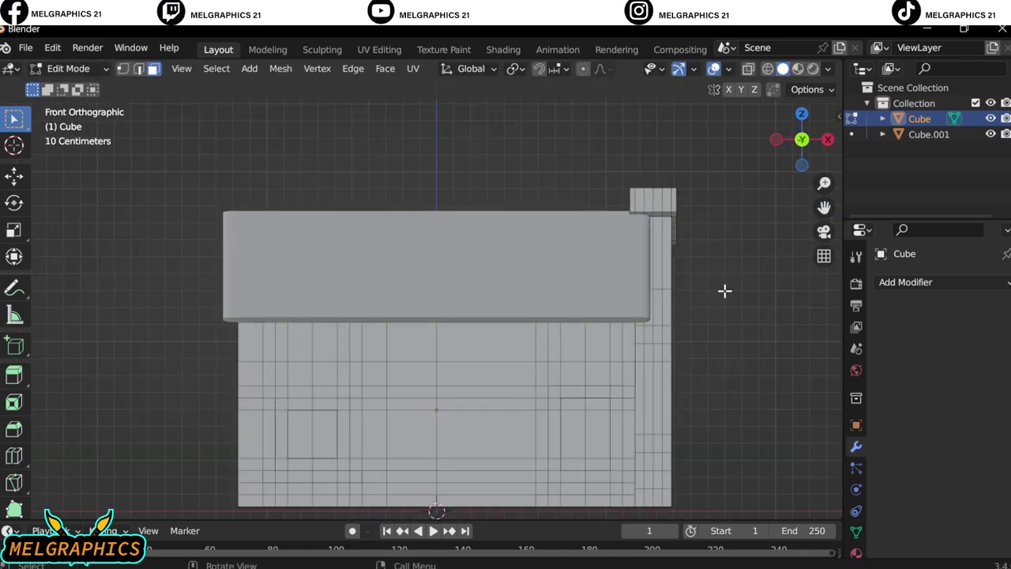
- Extrude the chimney top face four times to build up the cap
middle_click_drag(725, 289, 433, 339)
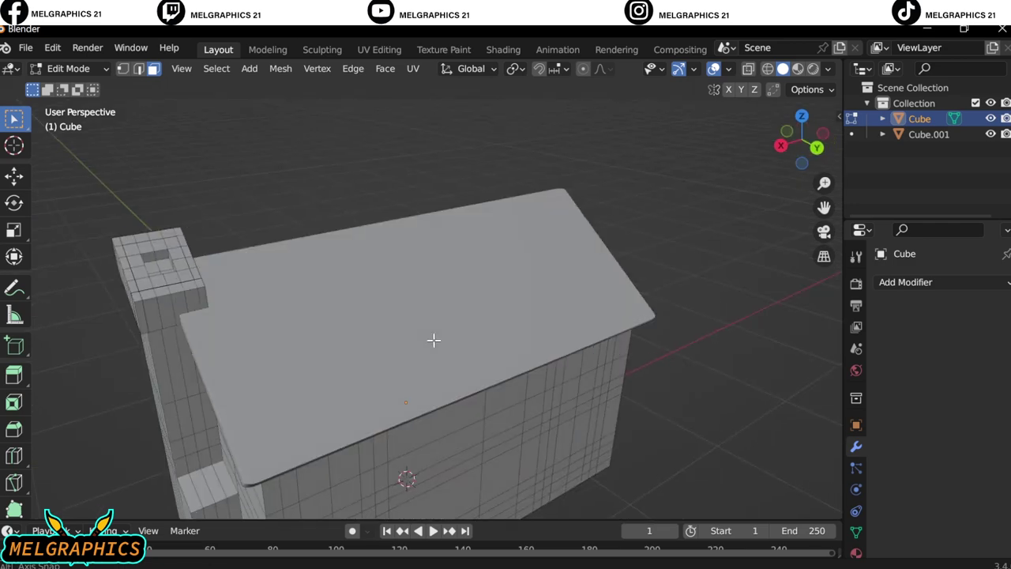
left_click(161, 253)
key("e")
left_click(171, 253)
mouse_move(171, 253)
middle_mouse_down()
mouse_move(135, 293)
mouse_move(133, 266)
mouse_move(184, 278)
mouse_move(397, 264)
mouse_move(436, 307)
mouse_move(467, 458)
mouse_move(403, 384)
mouse_move(526, 235)
middle_mouse_up()
key("e")
left_click(133, 265)
key("e")
left_click(467, 458)
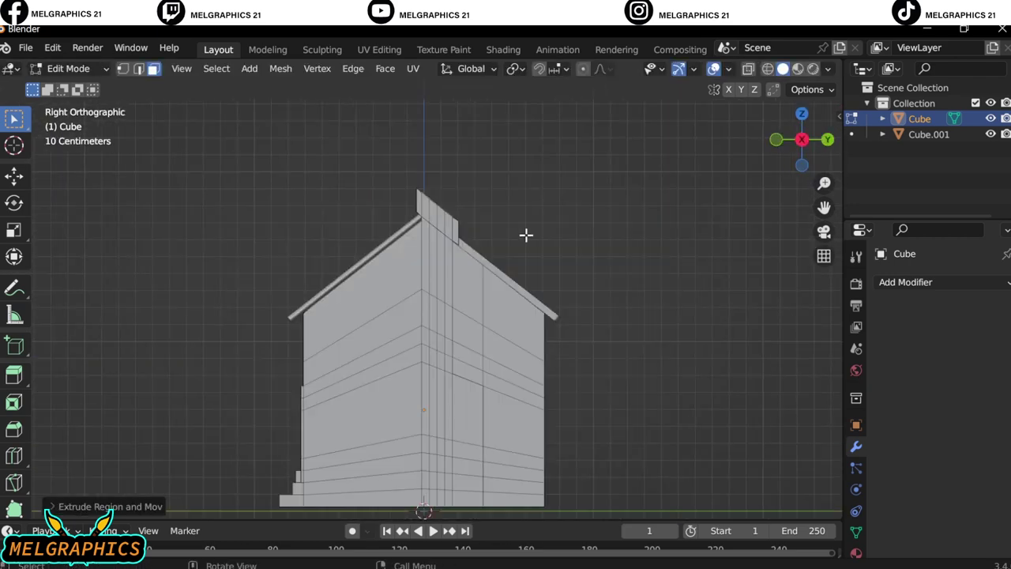
key("e")
left_click(485, 208)
- Extrude the chimney rim faces by 0.05 and push the opening inward to deepen it
mouse_move(485, 208)
middle_mouse_down()
mouse_move(558, 340)
mouse_move(189, 321)
middle_mouse_up()
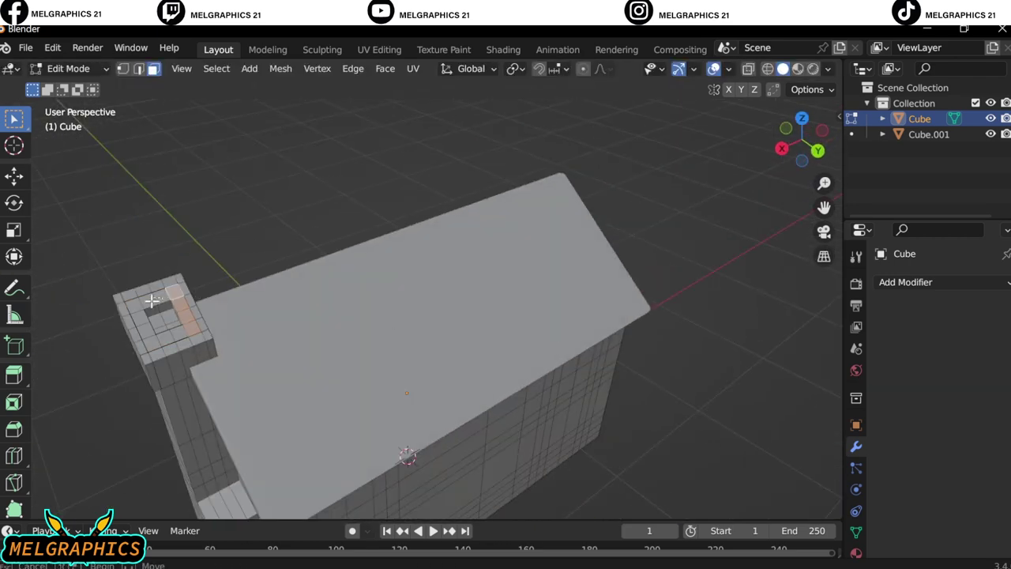
left_click(152, 300, "shift")
left_click(143, 329, "shift")
type("e")
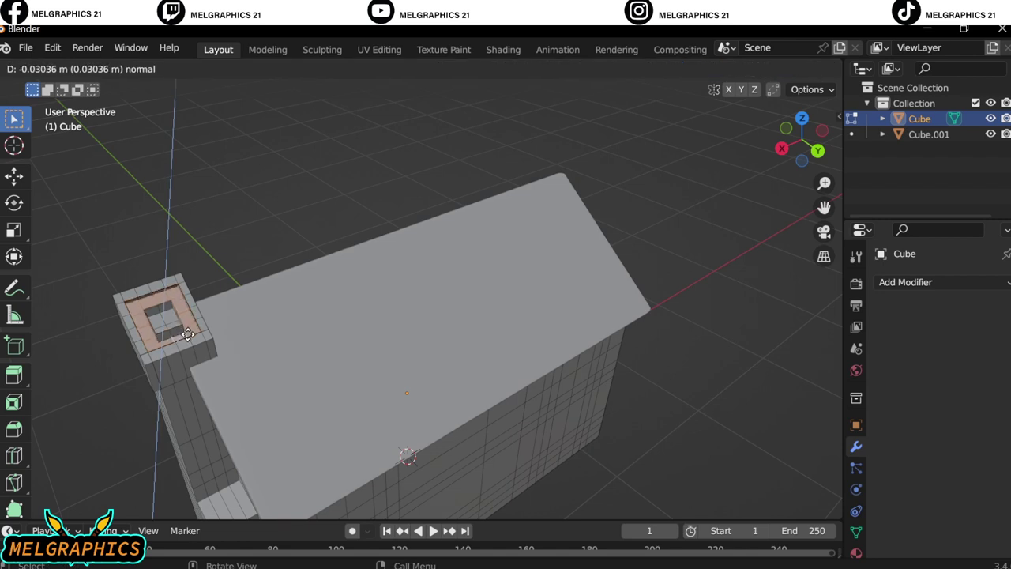
type("0.05")
key("Return")
key("e")
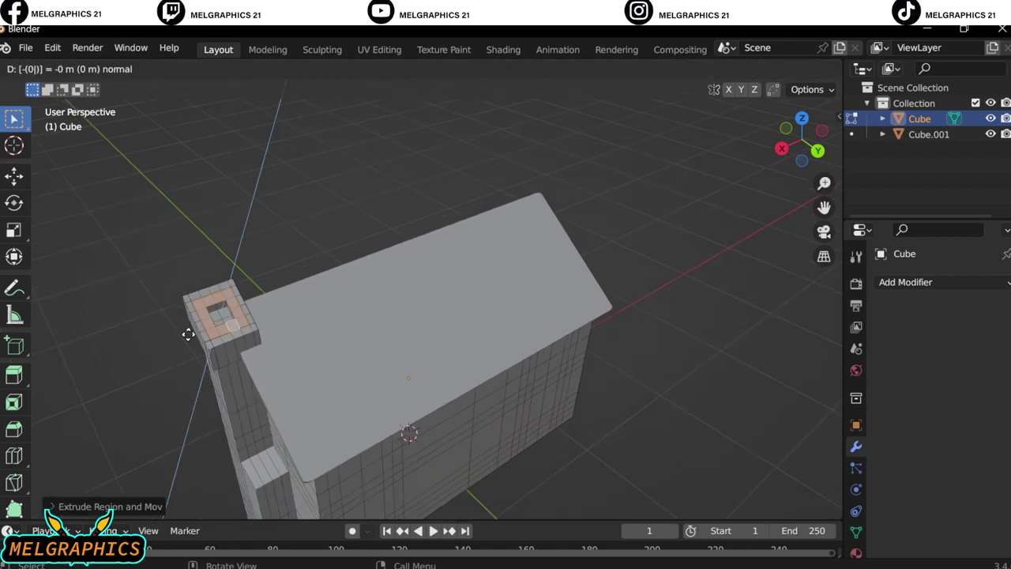
middle_click_drag(188, 334, 188, 334)
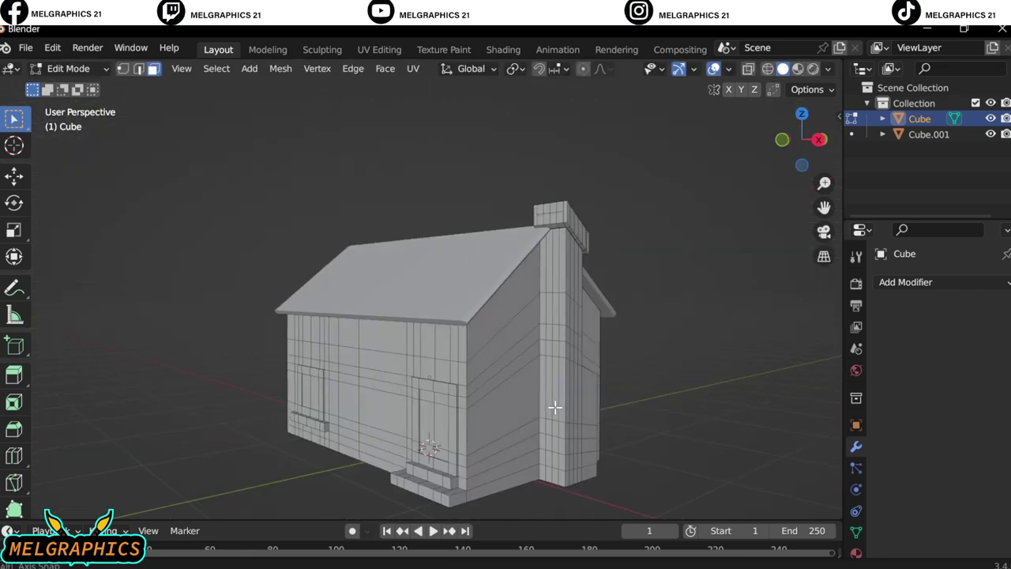
middle_click_drag(220, 375, 592, 413)
- Add a plane and scale it up beneath the house from the front view
key("KP_1")
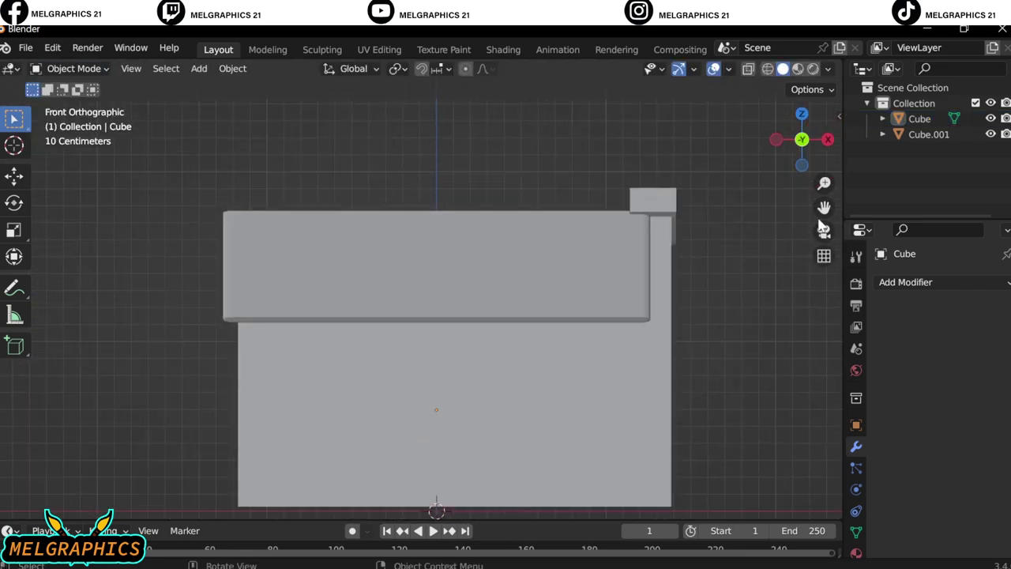
scroll(441, 412, "down", 1)
scroll(338, 411, "down", 2)
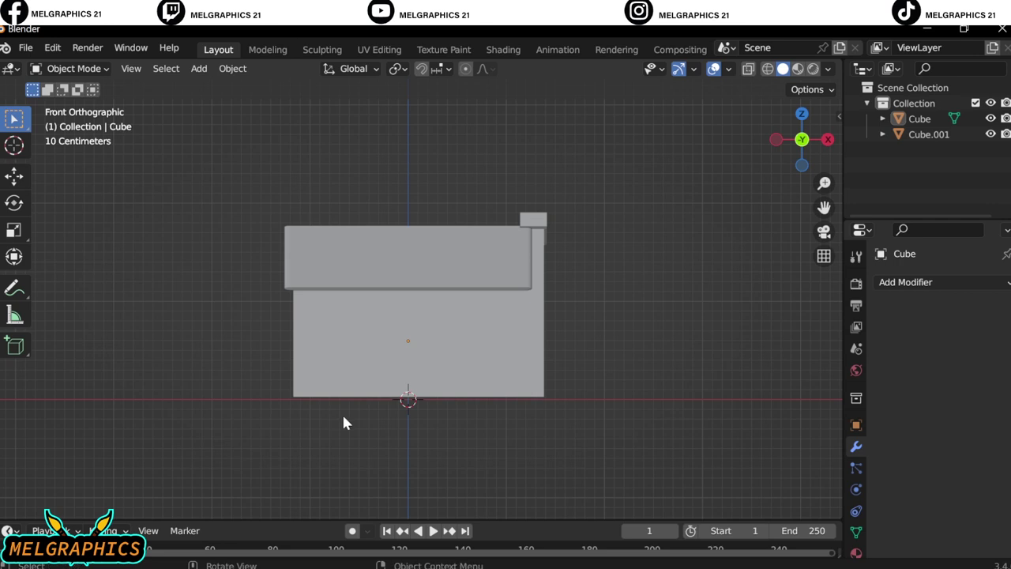
key("shift+a")
left_click(412, 259)
key("s")
left_click(733, 480)
middle_click_drag(733, 481, 589, 332)
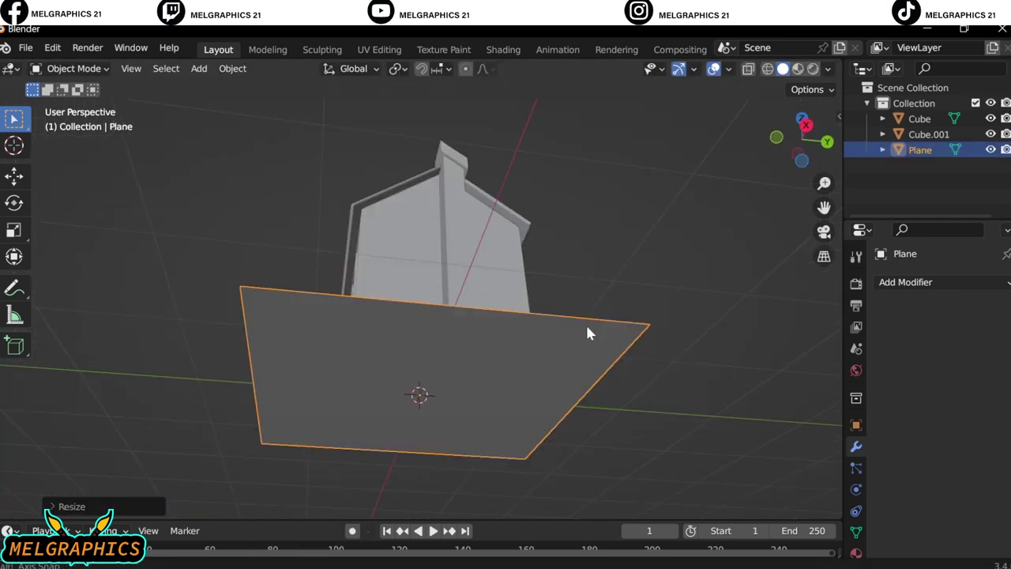
- Give the ground plane a Solidify modifier and try a thickness
key("KP_3")
scroll(452, 411, "up", 4)
left_click(855, 425)
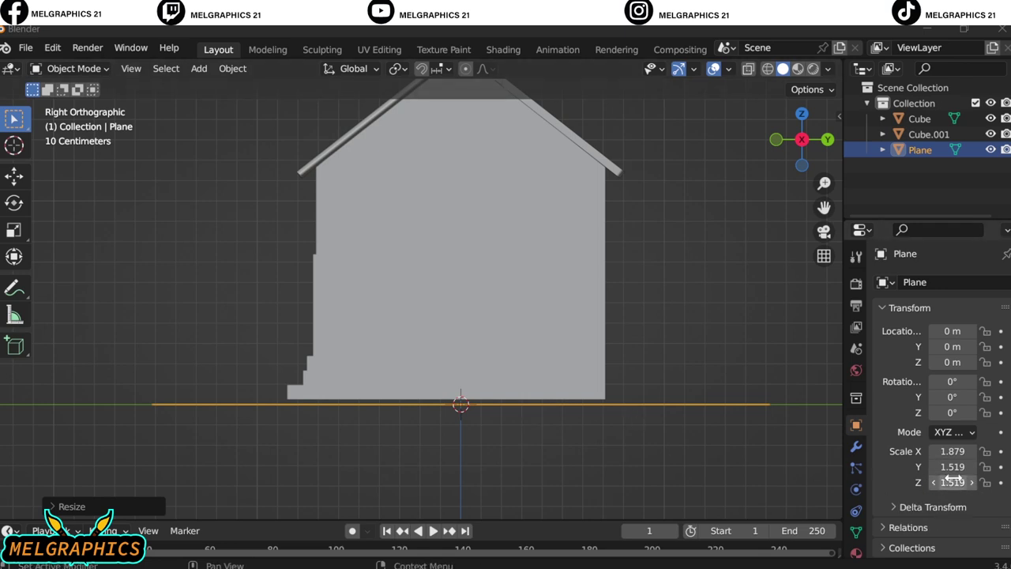
key("ctrl+z")
key("ctrl+z")
key("ctrl+shift+z")
left_click(855, 446)
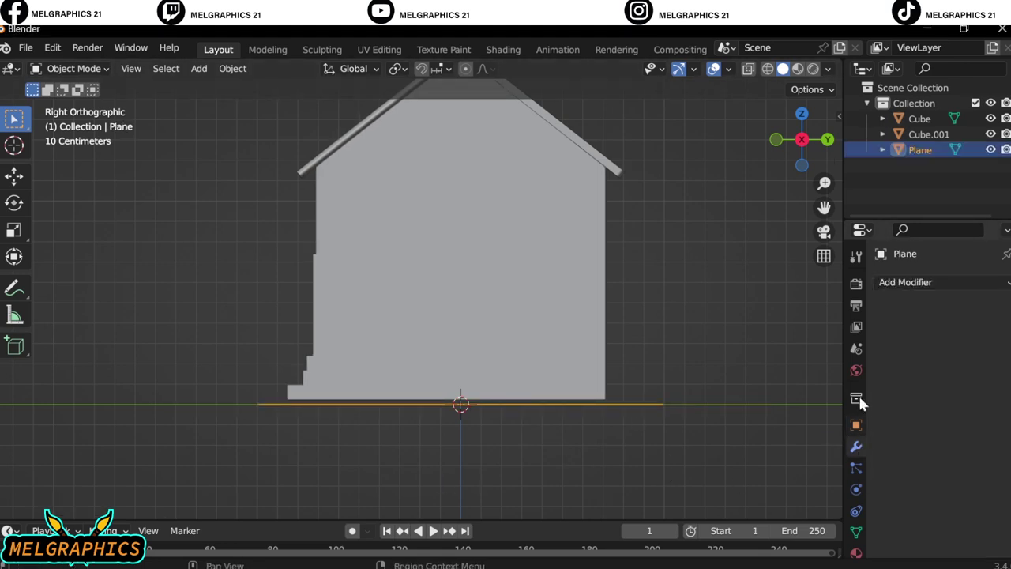
left_click(906, 282)
left_click(682, 485)
left_click_drag(960, 350, 983, 350)
key("ctrl+z")
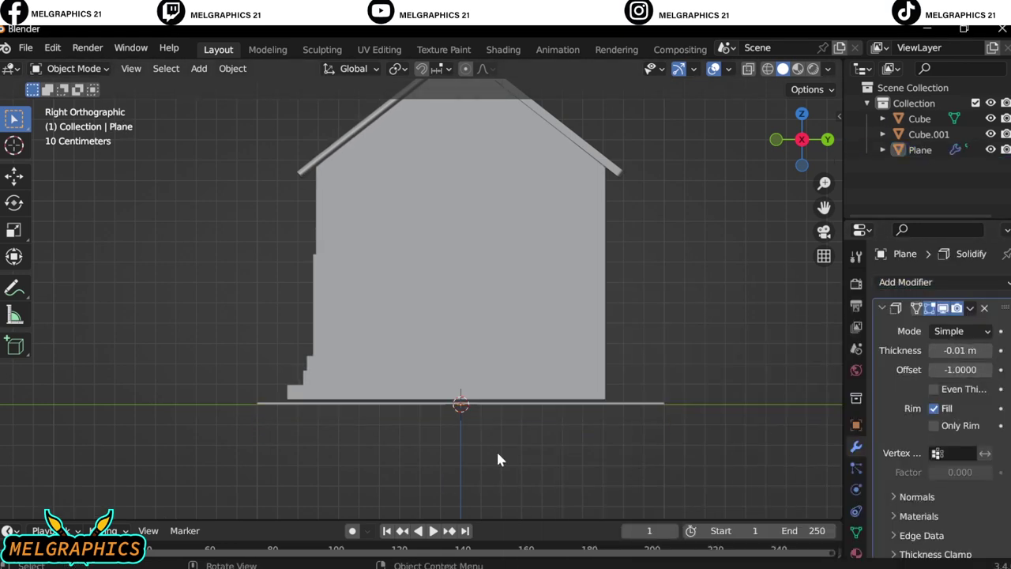
- Nudge the ground plane slightly right and set its Solidify thickness to 0.04 m
key("KP_1")
left_click(856, 428)
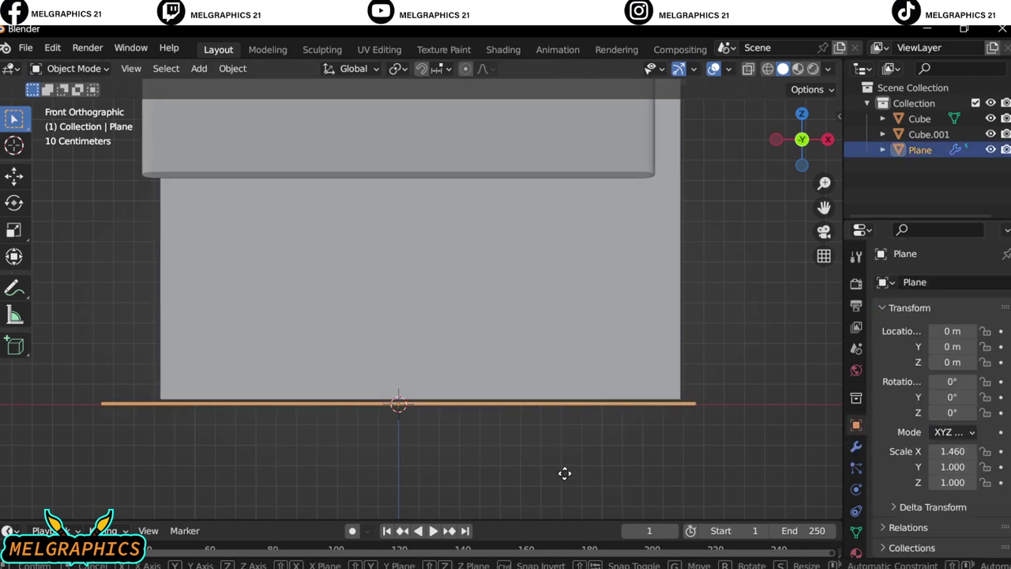
key("g")
left_click(582, 480)
left_click(856, 446)
left_click_drag(960, 350, 979, 350)
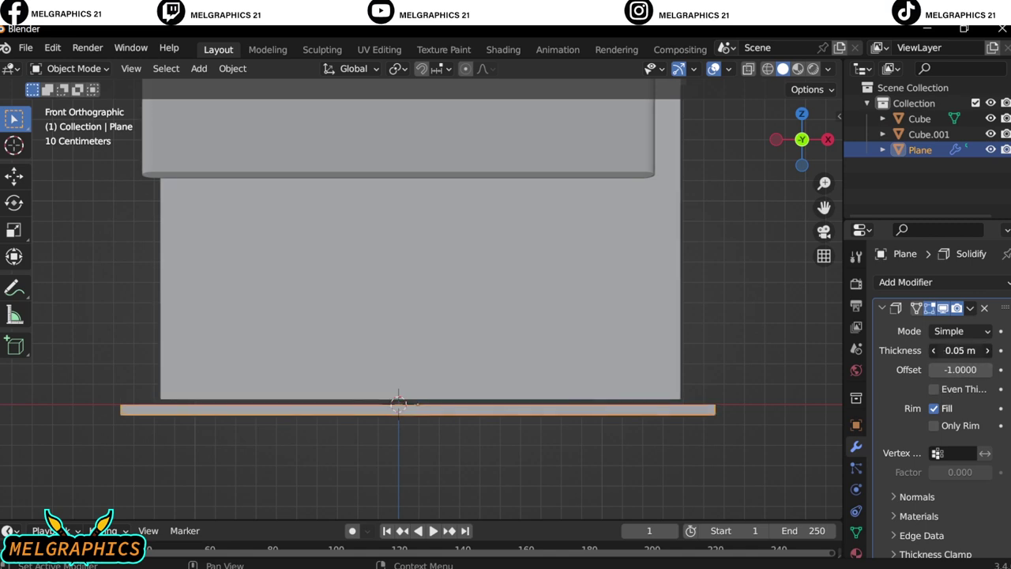
- Move the ground slab vertically to its new height
key("g")
key("z")
left_click(609, 487)
mouse_move(609, 487)
middle_mouse_down()
mouse_move(641, 488)
mouse_move(636, 479)
middle_mouse_up()
key("KP_3")
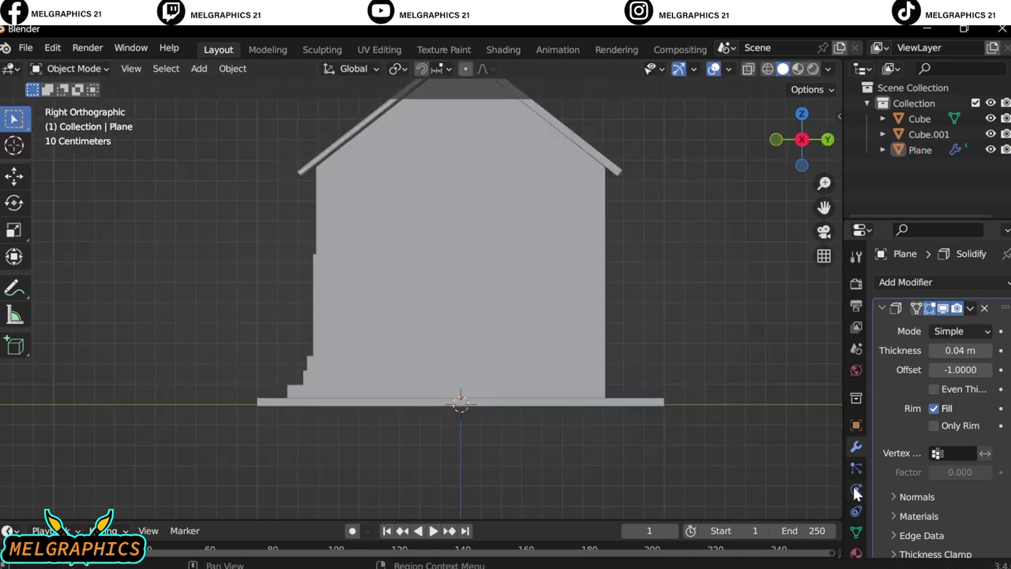
- Widen the ground slab along Y and shift it on the Y axis
left_click(855, 425)
left_click_drag(952, 467, 960, 467)
key("g")
key("y")
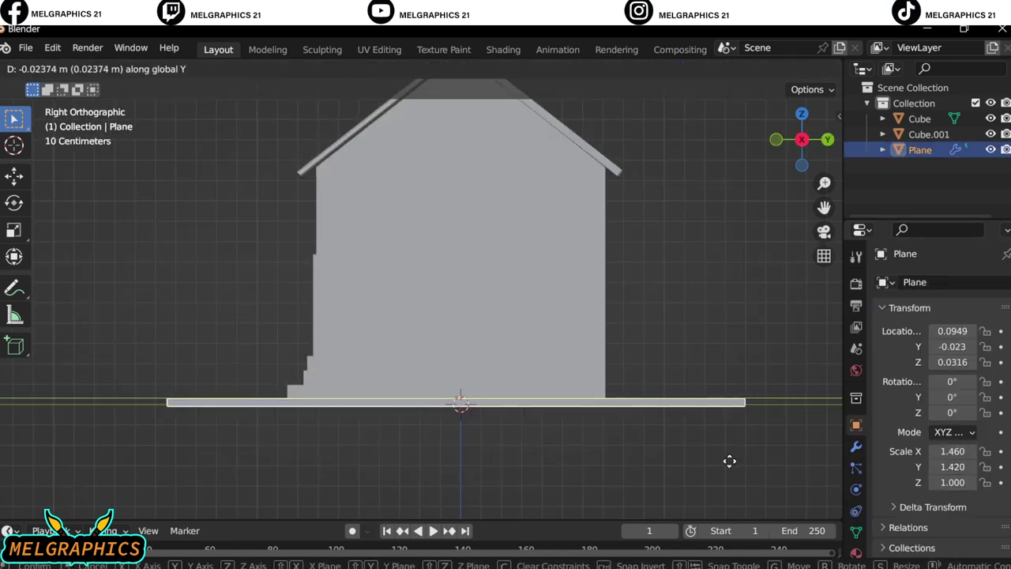
left_click(670, 468)
mouse_move(670, 468)
middle_mouse_down()
mouse_move(582, 471)
mouse_move(517, 448)
mouse_move(568, 437)
middle_mouse_up()
left_click(588, 458)
- Add a second plane to the scene
left_click(506, 363)
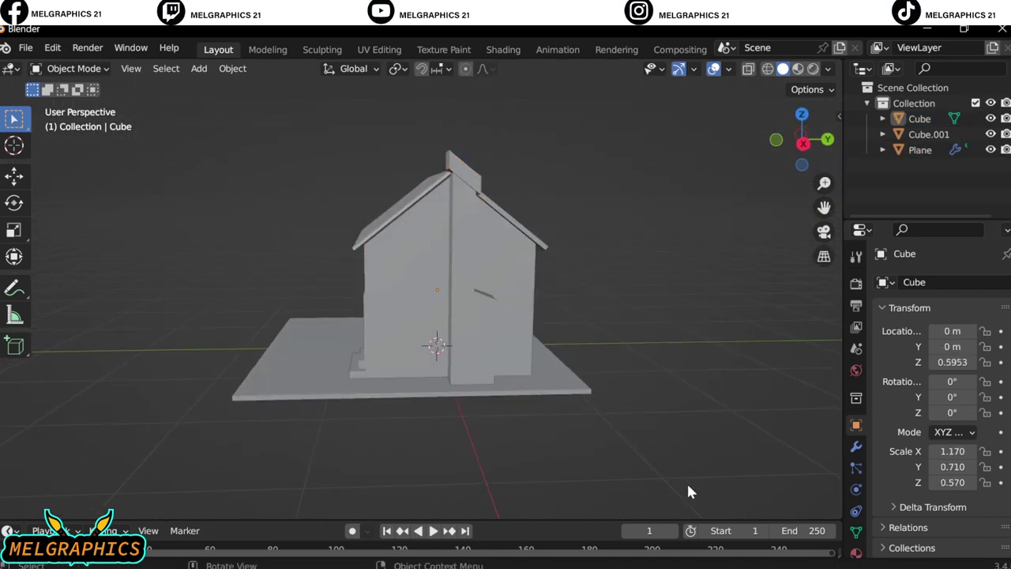
middle_click_drag(687, 491, 704, 500)
key("shift+a")
left_click(418, 255)
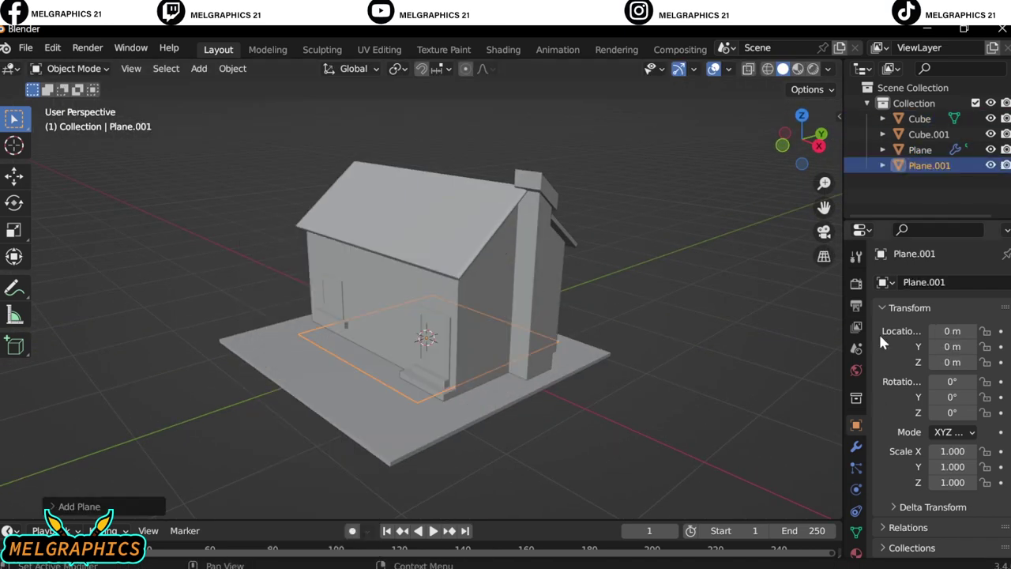
key("KP_3")
scroll(386, 428, "up", 2)
- Lift the new plane just above the ground and give it a Solidify modifier
key("g")
key("z")
left_click(387, 423)
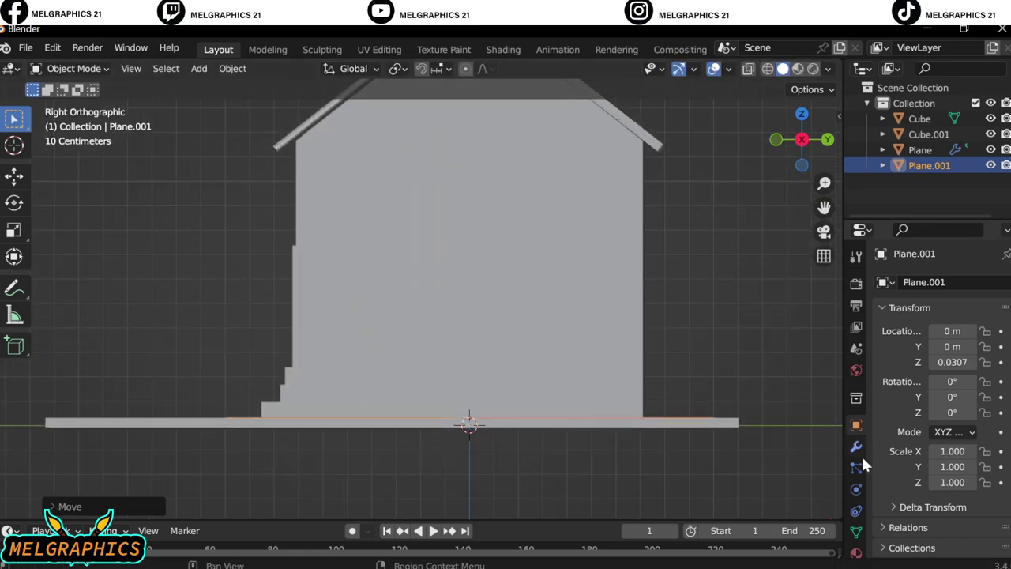
left_click(856, 447)
left_click(905, 282)
left_click(684, 548)
mouse_move(707, 471)
middle_mouse_down()
mouse_move(309, 472)
mouse_move(424, 487)
mouse_move(624, 462)
middle_mouse_up()
- Select the ground slab and revert a thicker Solidify back to 0.04 m
left_click(856, 425)
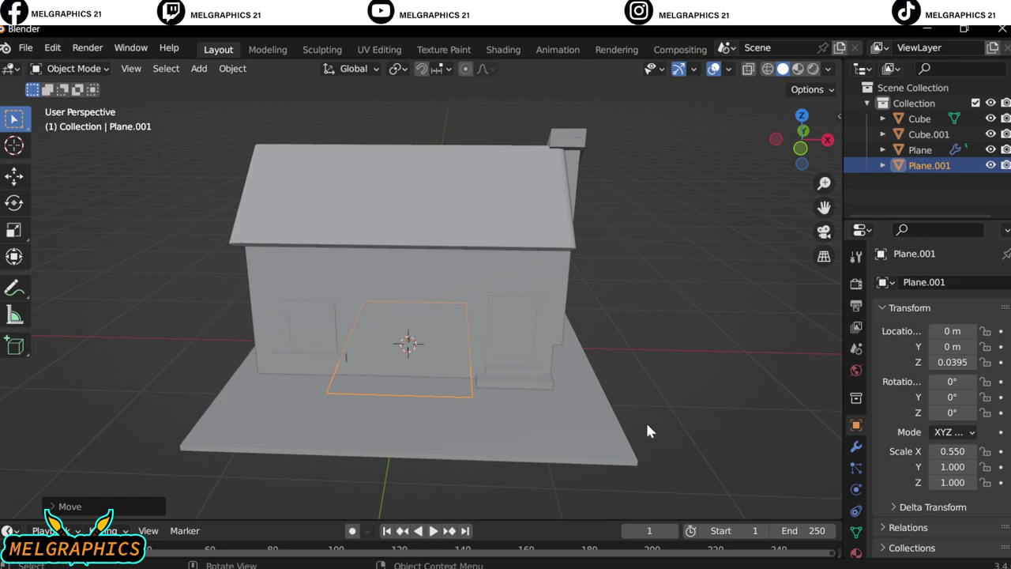
left_click(620, 466)
left_click(856, 447)
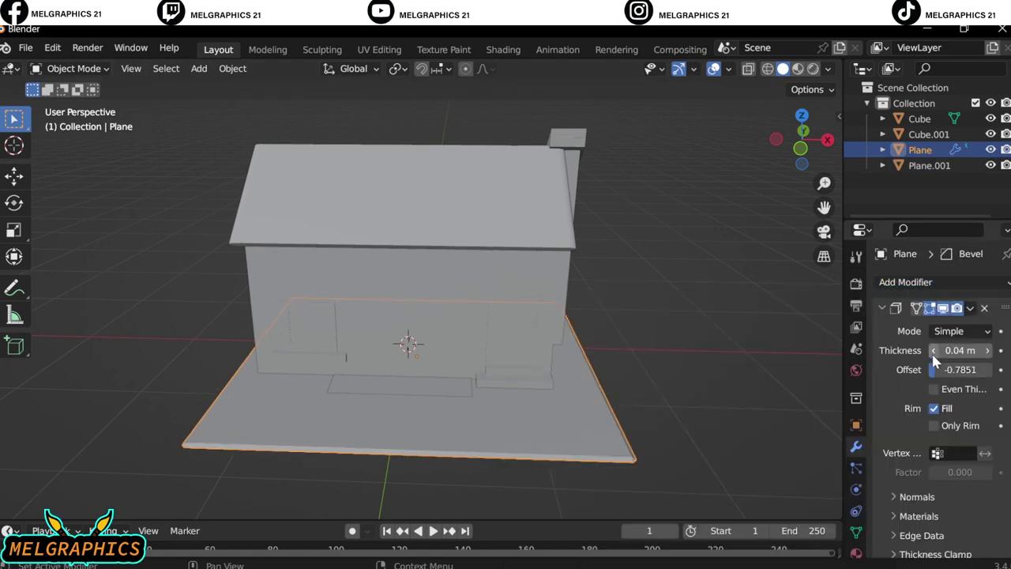
left_click_drag(934, 356, 972, 356)
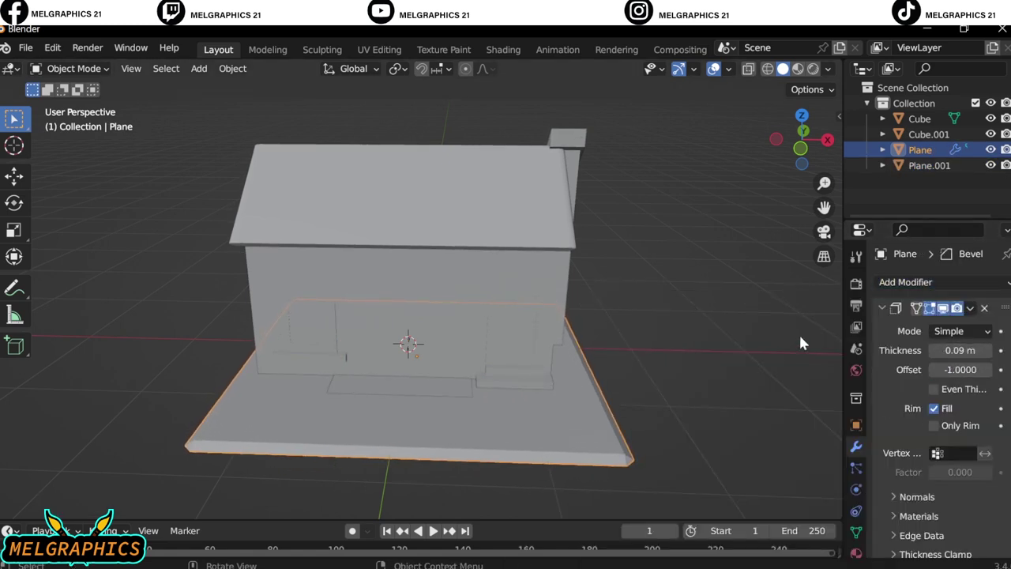
key("ctrl+z")
key("ctrl+z")
key("ctrl+z")
key("ctrl+z")
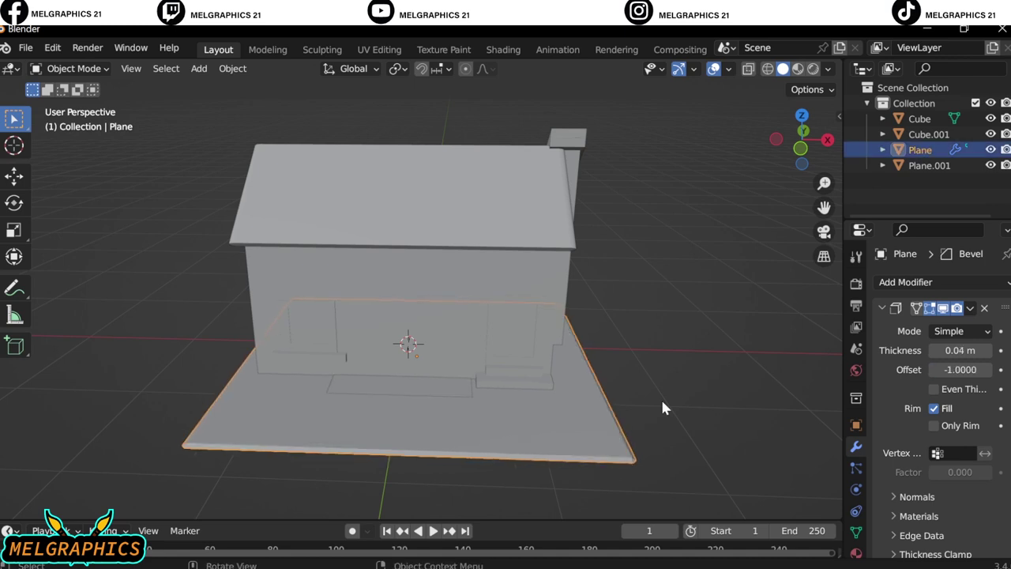
- Select the strip plane and cancel a vertical move, leaving it in place
left_click(662, 408)
middle_click_drag(663, 407, 635, 388)
left_click(397, 386)
key("g")
key("z")
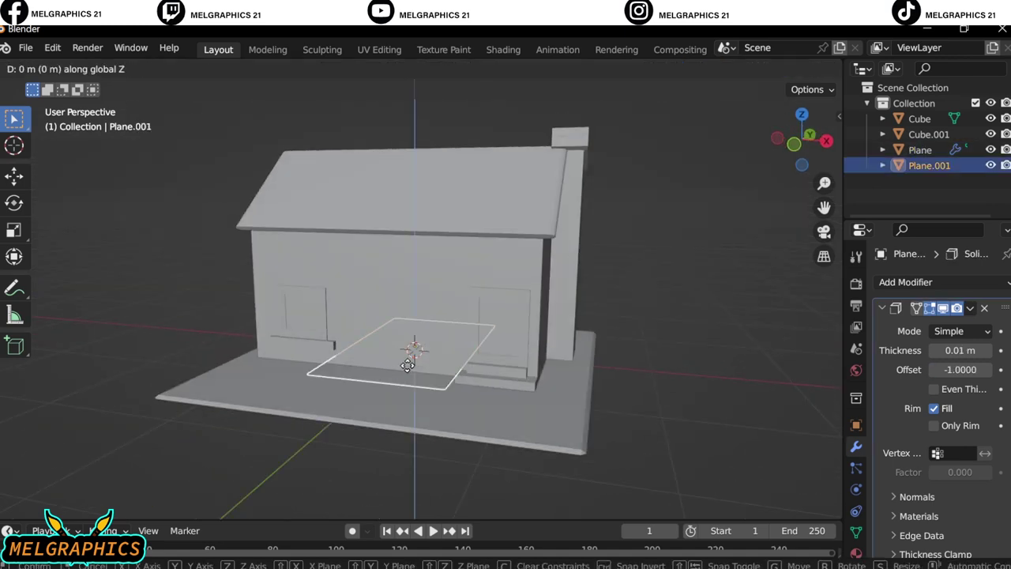
right_click(720, 454)
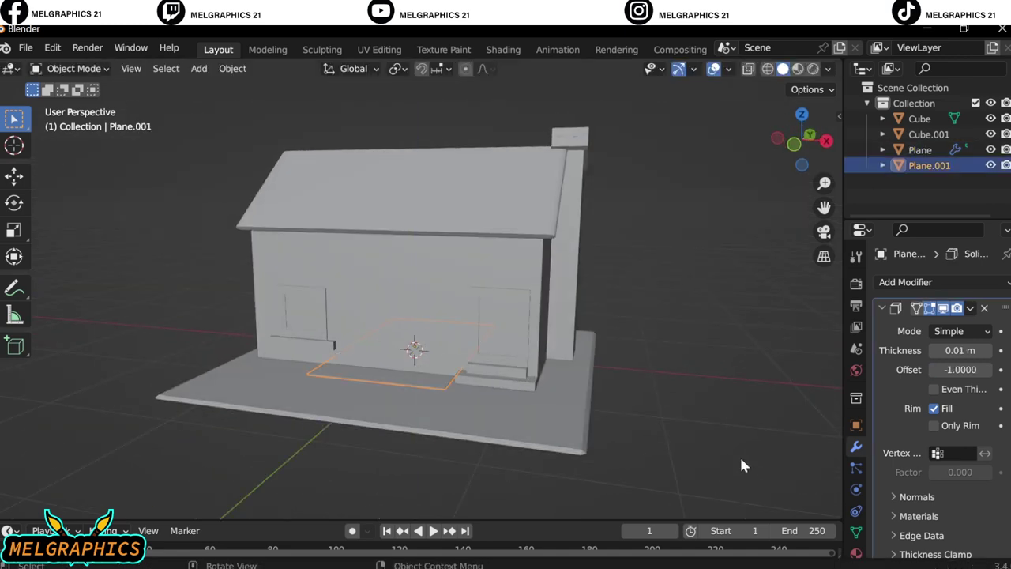
- Set the ground slab's Solidify thickness to 0.04 m and its bevel to 15 segments
left_click(406, 383)
left_click(410, 379)
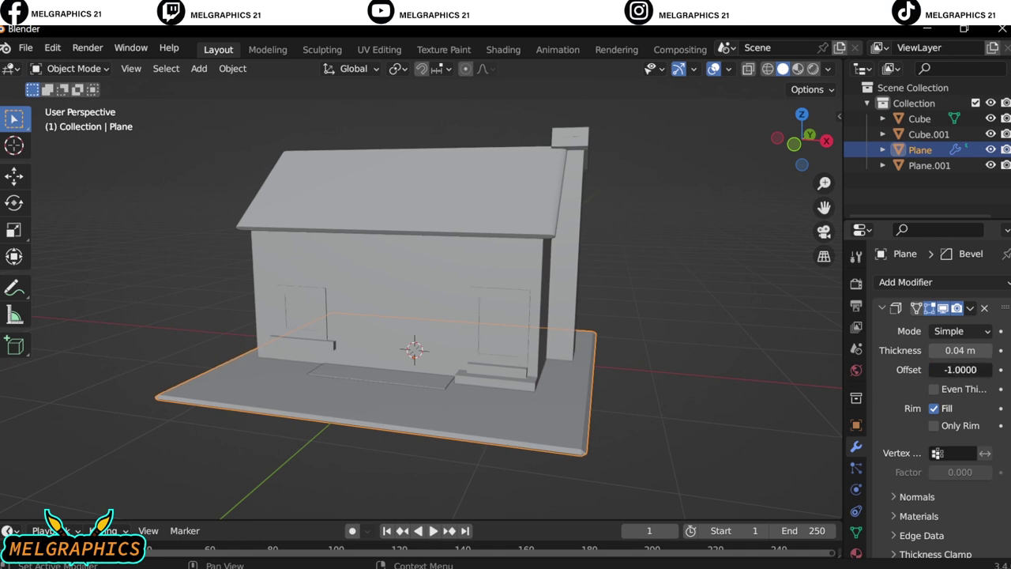
mouse_move(960, 350)
left_mouse_down()
mouse_move(936, 350)
mouse_move(979, 350)
left_mouse_up()
scroll(940, 395, "down", 6)
left_click_drag(960, 438, 972, 439)
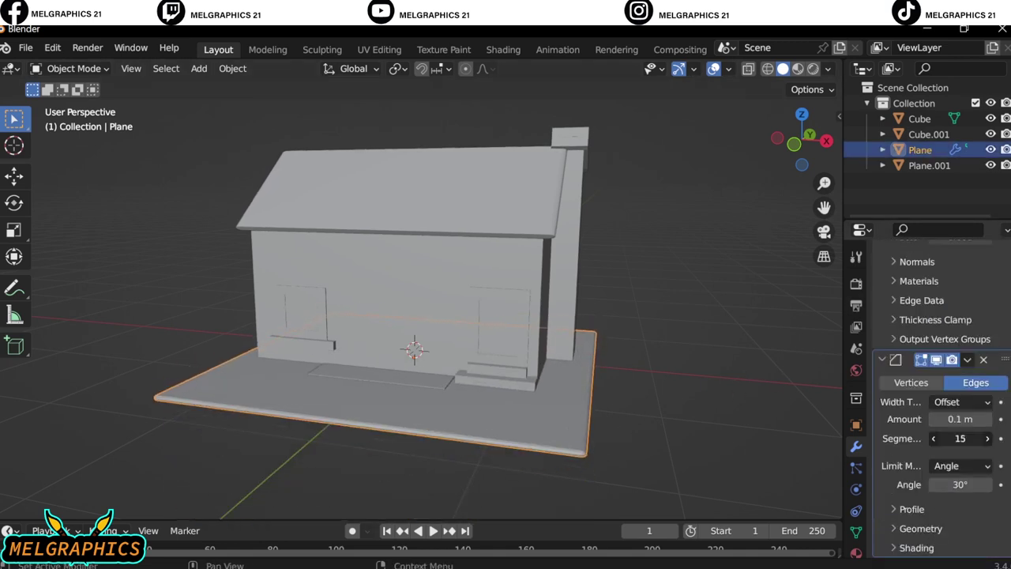
middle_click_drag(611, 395, 421, 372)
left_click(420, 371)
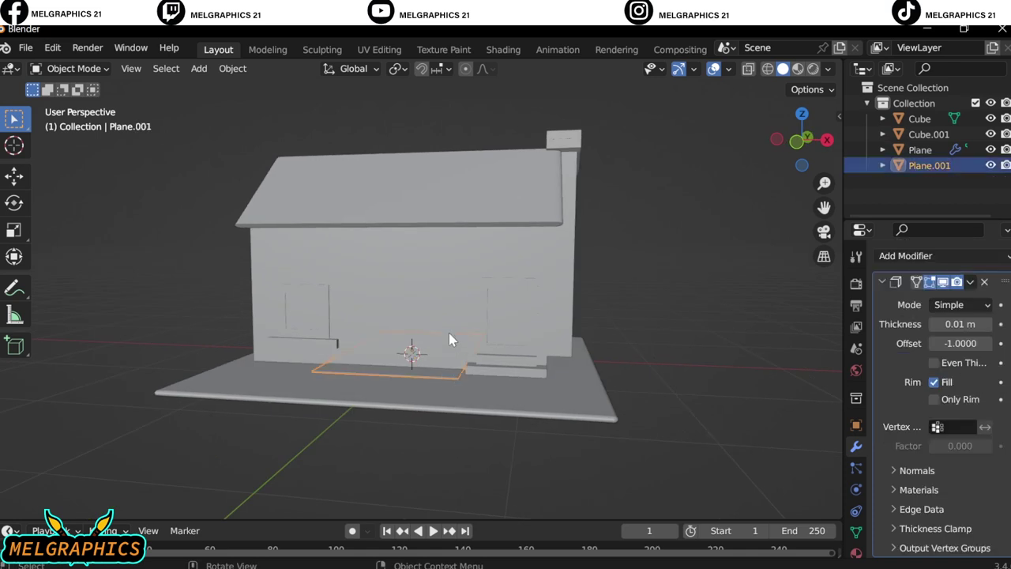
- Slide the strip plane sideways along X in the front view
key("KP_1")
key("x")
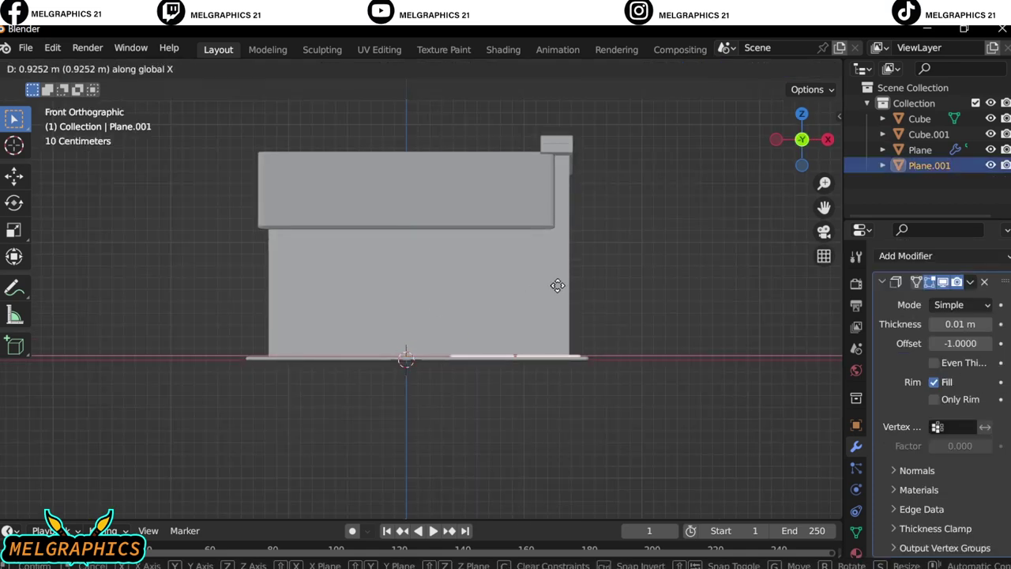
left_click(558, 285)
middle_click_drag(557, 285, 640, 340)
- Add a Bevel modifier with 21 segments to the strip
left_click(901, 255)
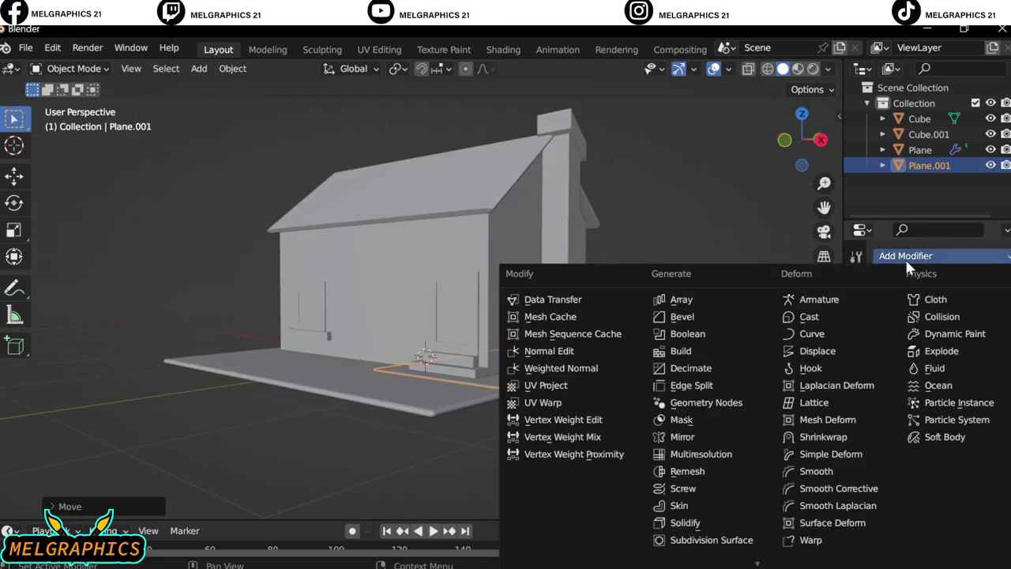
left_click(683, 327)
scroll(959, 443, "down", 3)
scroll(959, 445, "up", 3)
scroll(959, 444, "down", 3)
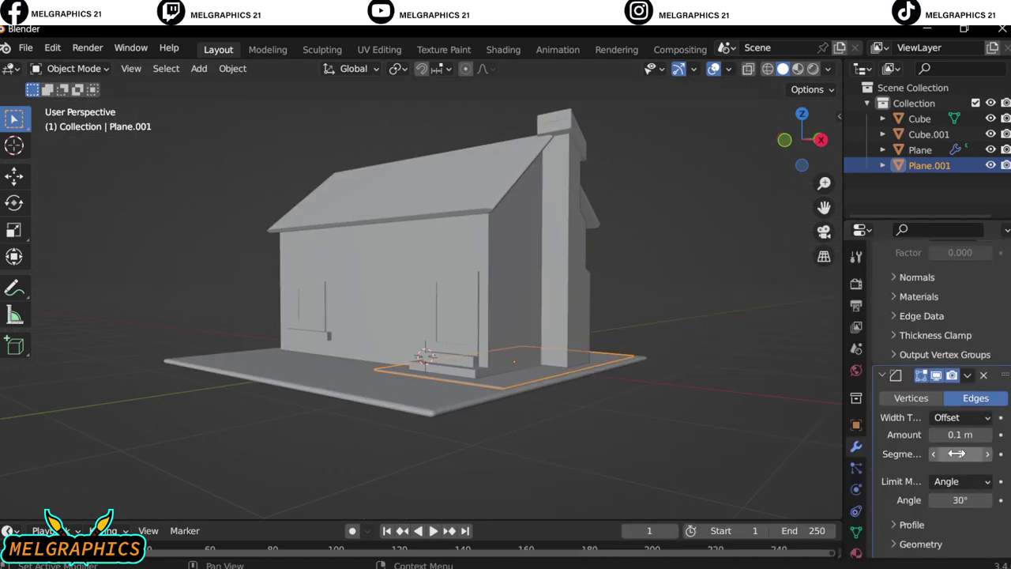
middle_click_drag(646, 467, 603, 311)
- Move the strip along Y and X so it sits beside the house's right side
key("KP_3")
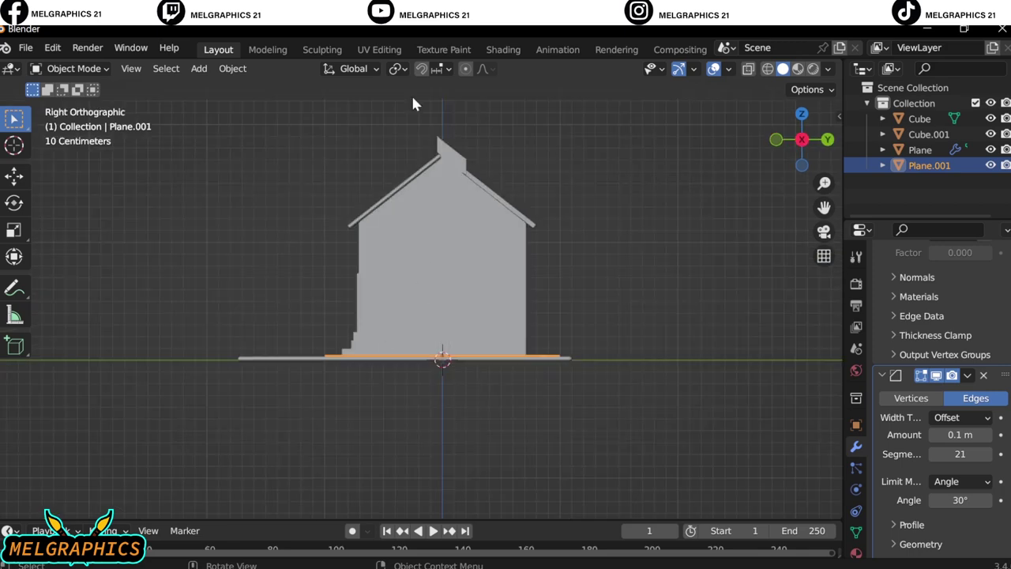
left_click(856, 424)
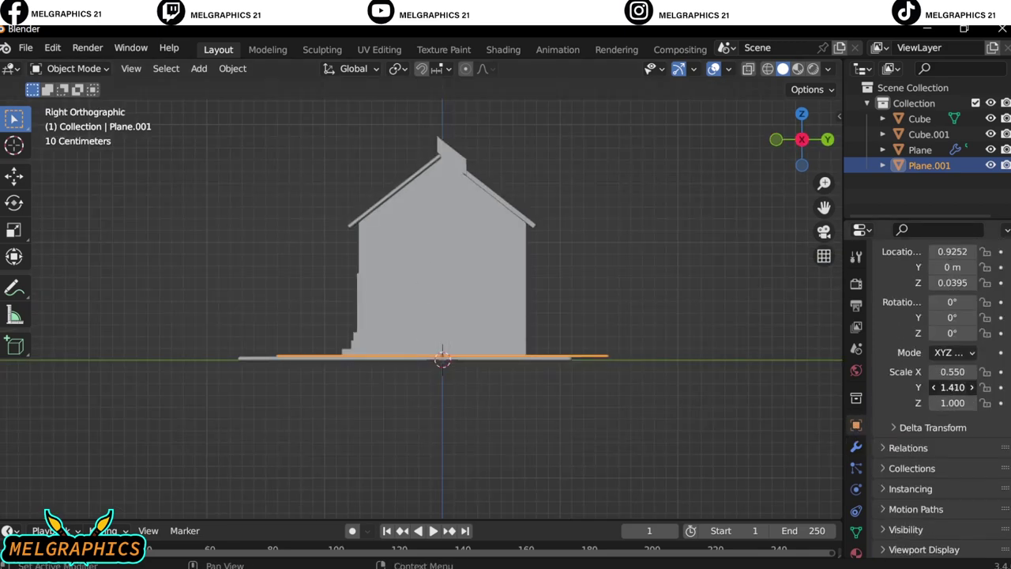
key("g")
key("y")
left_click(717, 417)
key("KP_7")
key("g")
key("x")
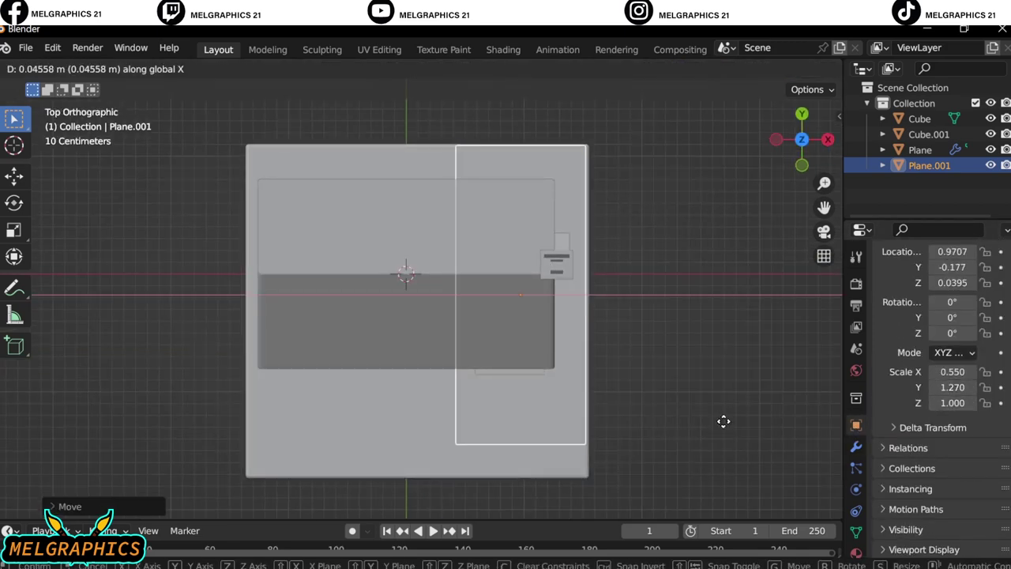
left_click(722, 419)
mouse_move(523, 445)
middle_mouse_down()
mouse_move(677, 377)
mouse_move(593, 253)
mouse_move(638, 301)
mouse_move(615, 412)
mouse_move(666, 384)
mouse_move(606, 422)
mouse_move(553, 406)
mouse_move(493, 425)
mouse_move(485, 451)
middle_mouse_up()
- Add another plane and move it to the house's left side in top view
key("shift+a")
left_click(546, 260)
key("KP_7")
key("g")
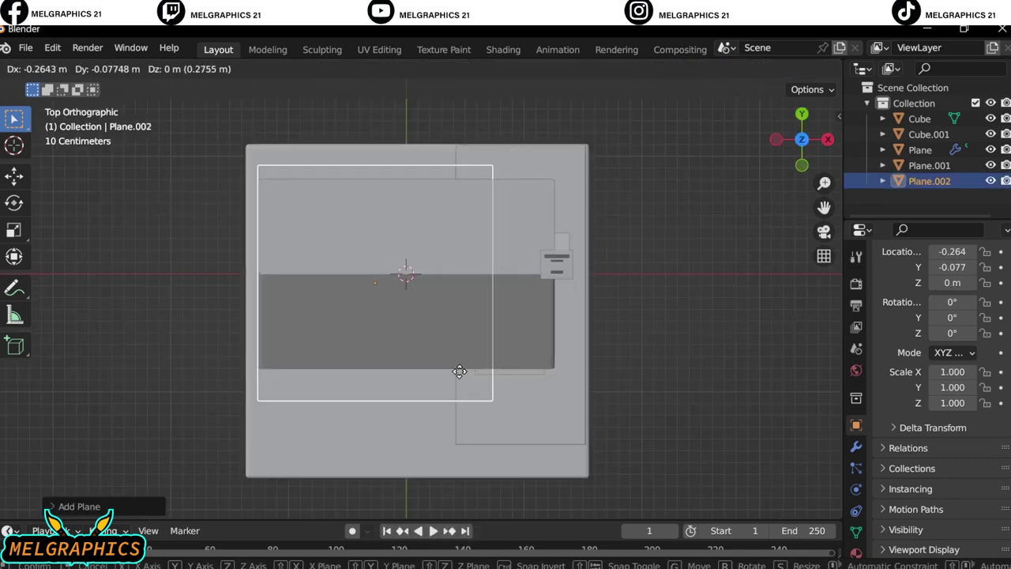
key("x")
left_click(415, 365)
key("g")
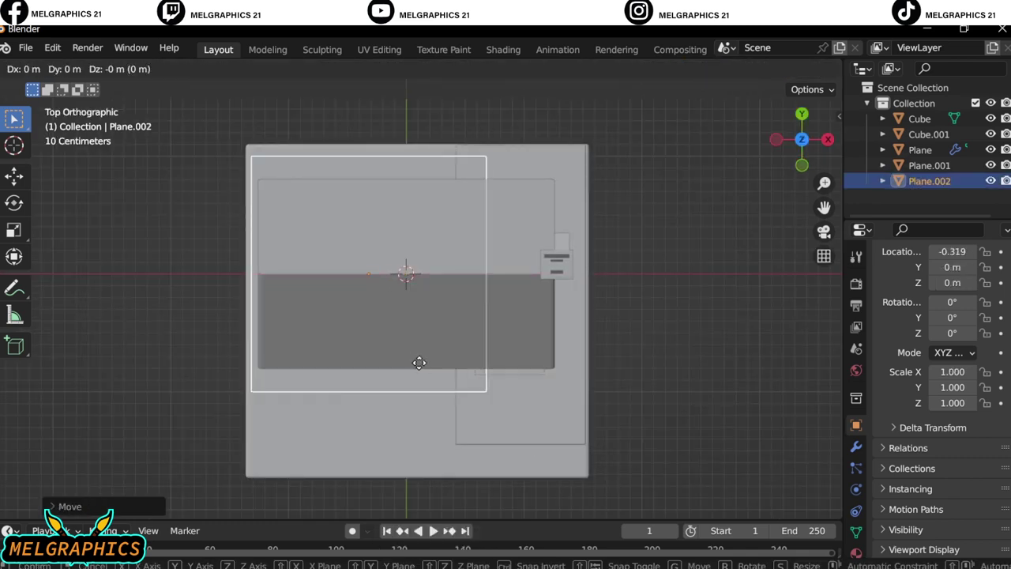
key("y")
left_click(424, 351)
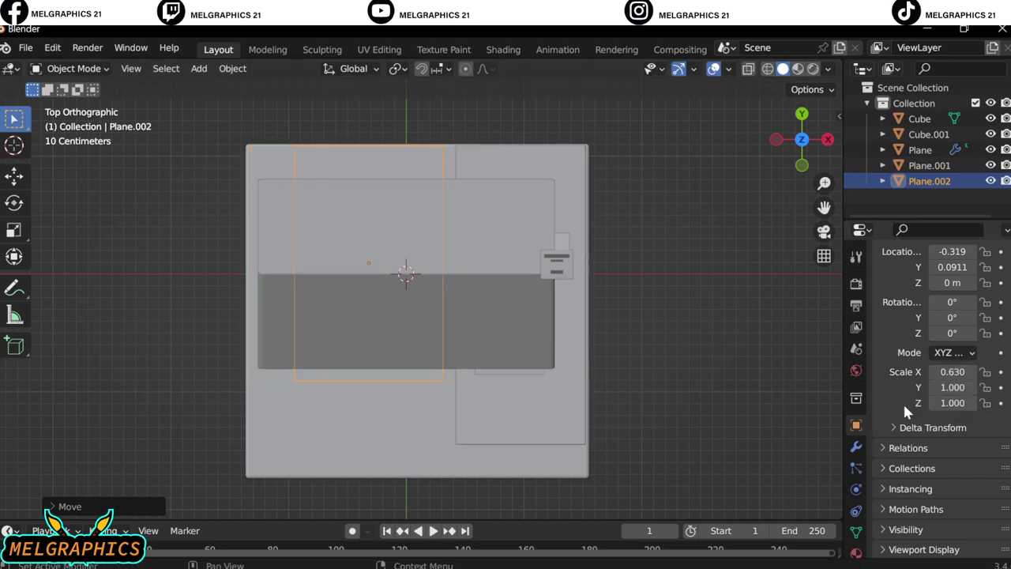
key("g")
key("z")
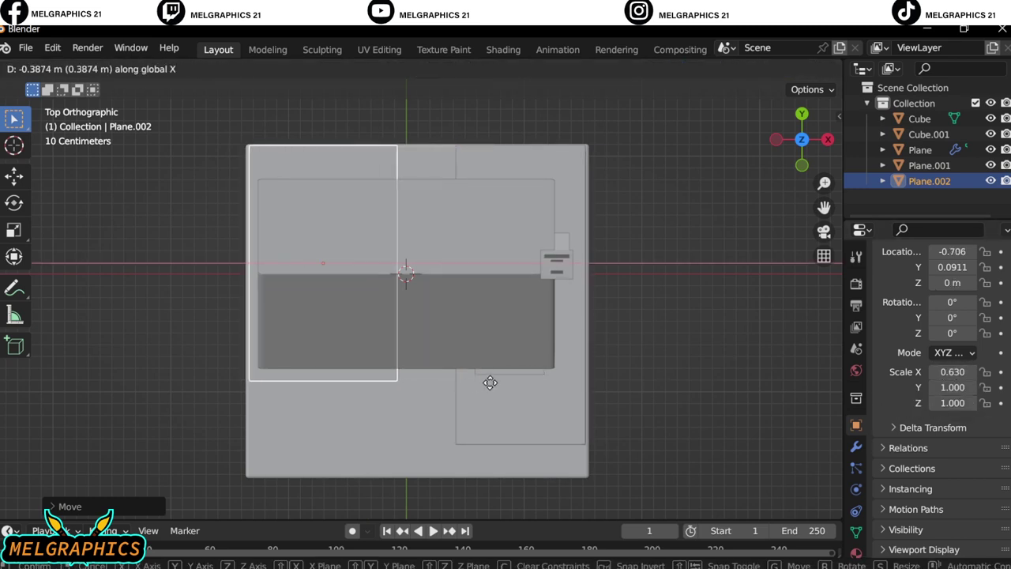
left_click(493, 386)
- Stretch the left plane along Y and reposition it as a 0.630 × 1.390 walkway
key("s")
key("y")
left_click(522, 379)
key("g")
key("y")
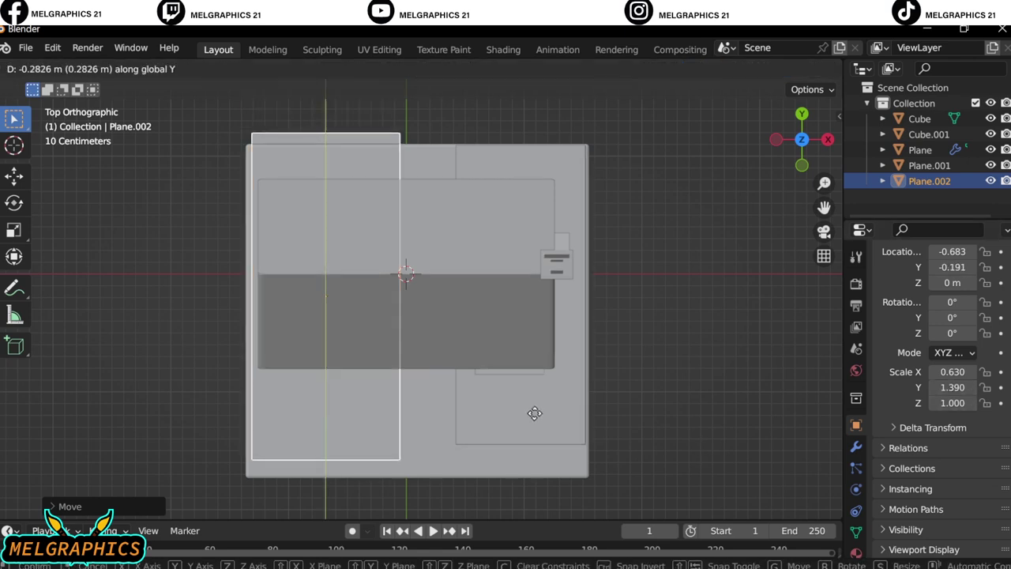
left_click(568, 426)
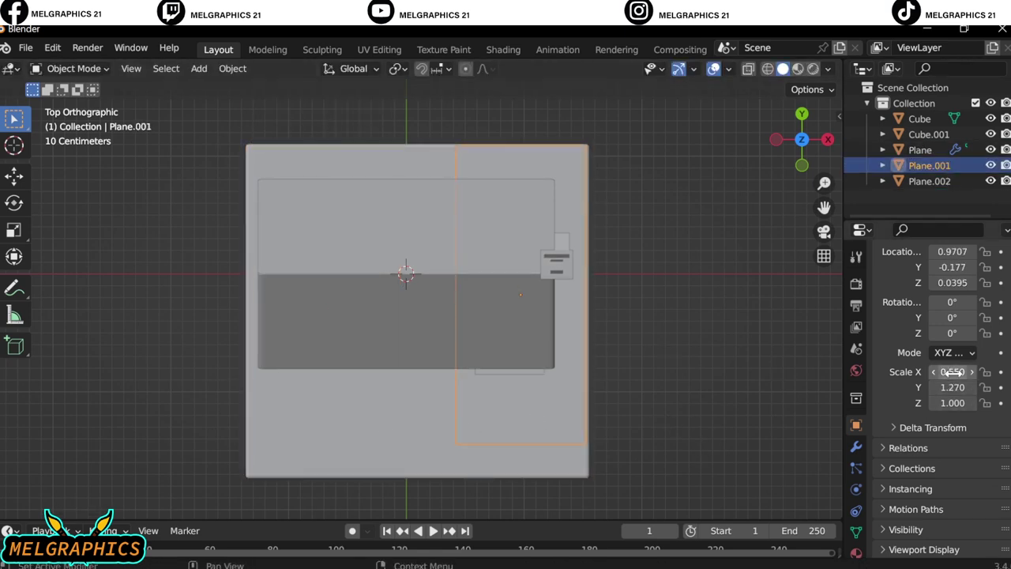
key("g")
key("y")
key("Escape")
left_click(929, 181)
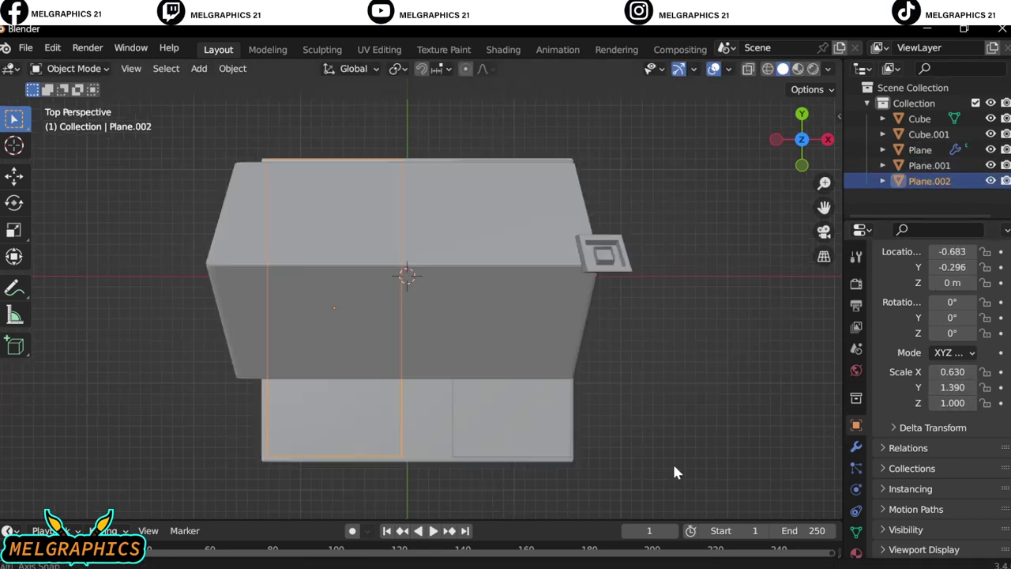
- Give the left walkway a 0.01 m Solidify modifier and adjust its height
middle_click_drag(672, 462, 853, 466)
left_click(855, 446)
left_click(940, 282)
left_click(671, 545)
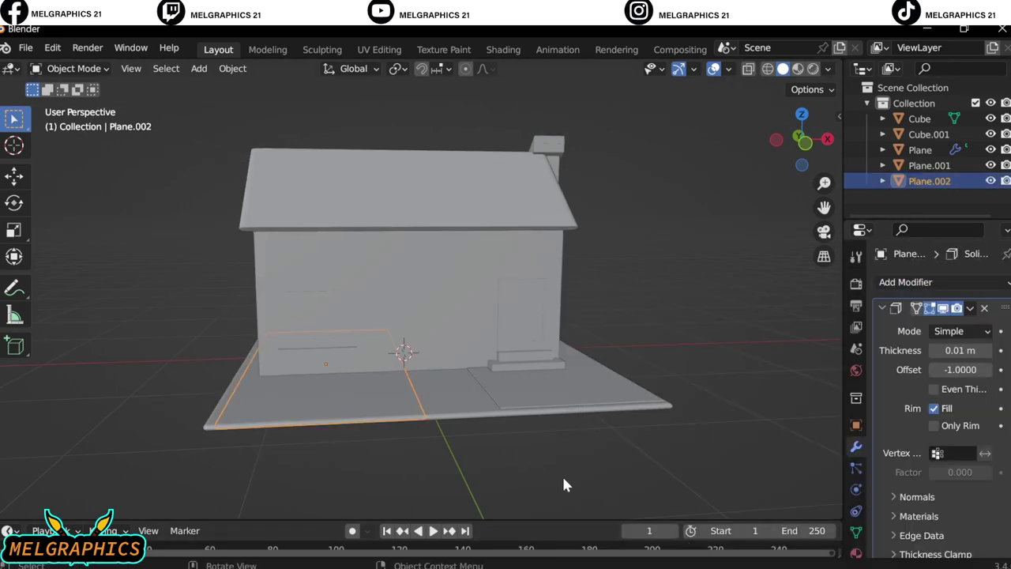
key("KP_1")
key("g")
key("z")
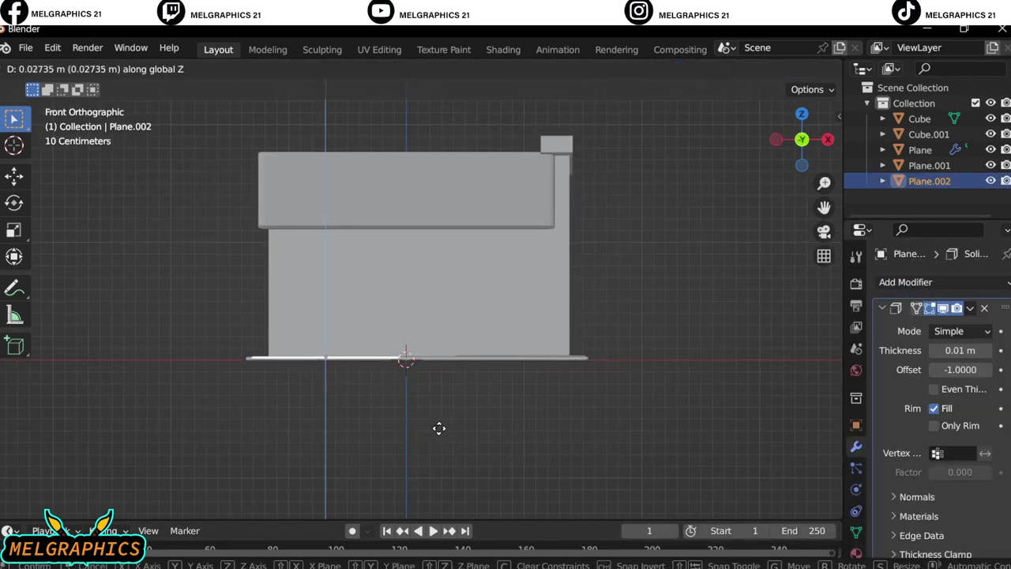
left_click(441, 426)
mouse_move(441, 426)
middle_mouse_down()
mouse_move(479, 425)
mouse_move(481, 453)
middle_mouse_up()
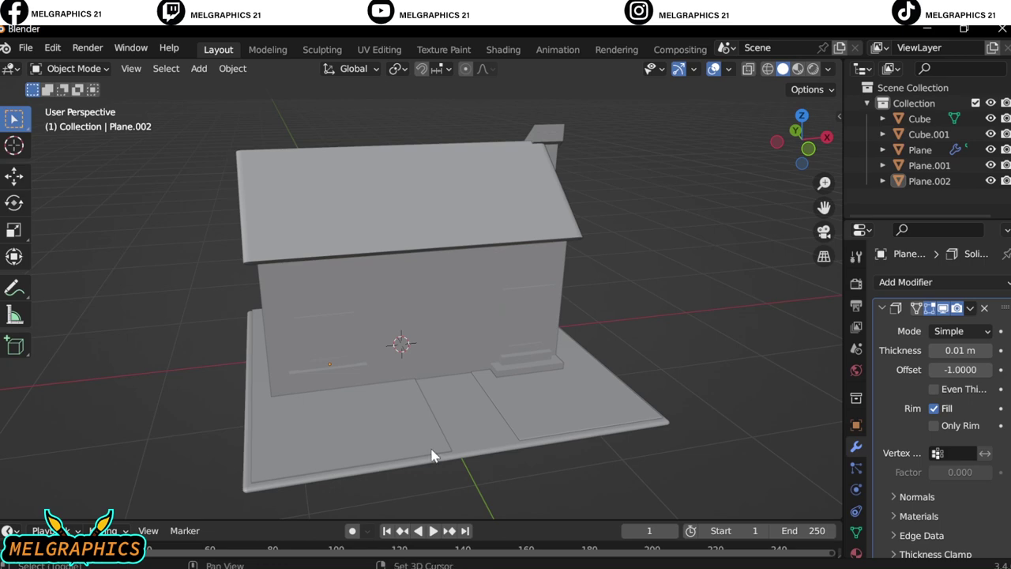
- Add a UV sphere, replacing a mistaken circle, and scale it down
key("shift+a")
left_click(490, 293)
key("ctrl+z")
key("KP_1")
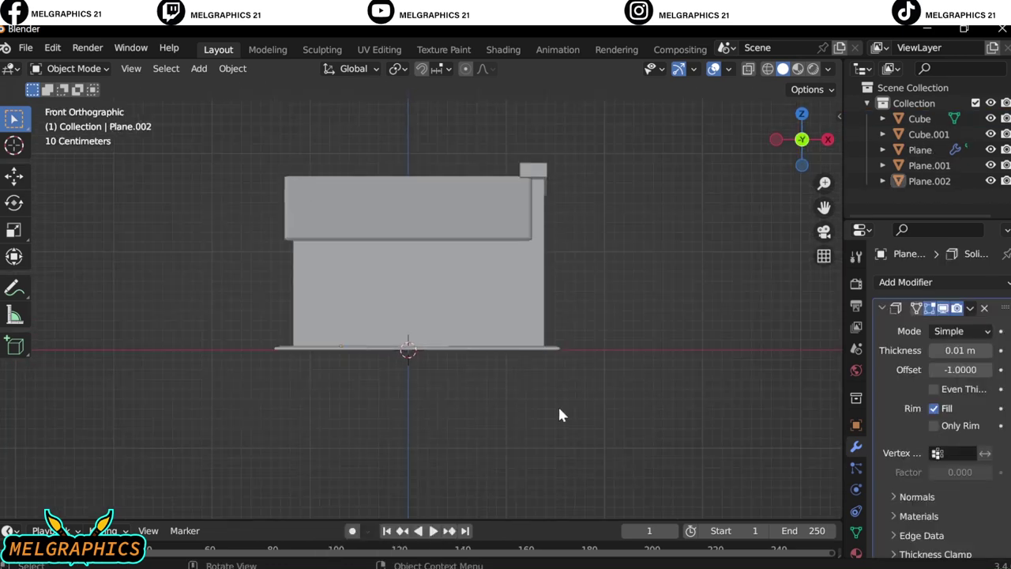
middle_click_drag(557, 404, 340, 260)
key("shift+a")
left_click(466, 308)
key("s")
left_click(395, 353)
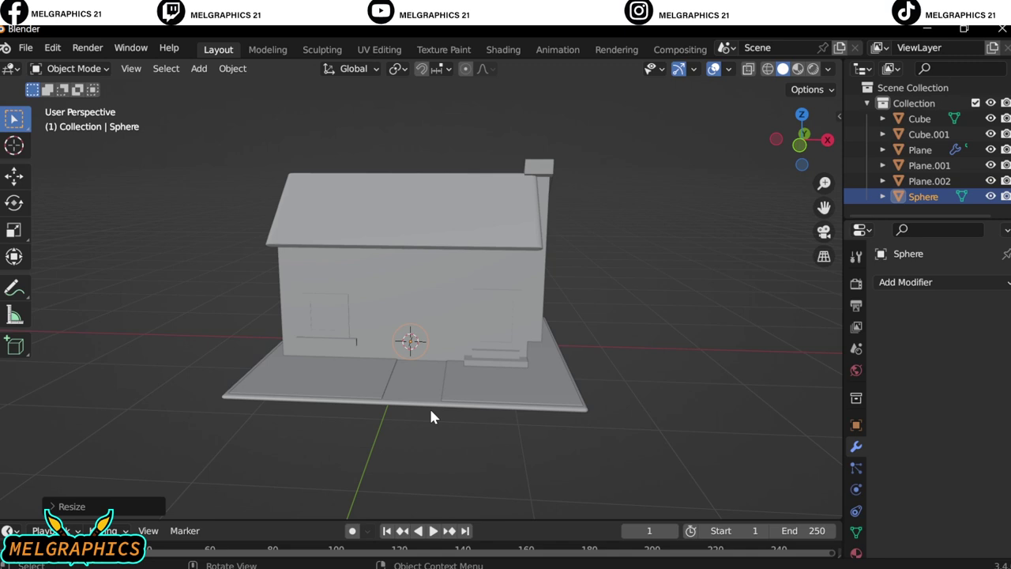
- Enlarge the sphere in side view and shift it along Y beneath the house
key("KP_3")
key("s")
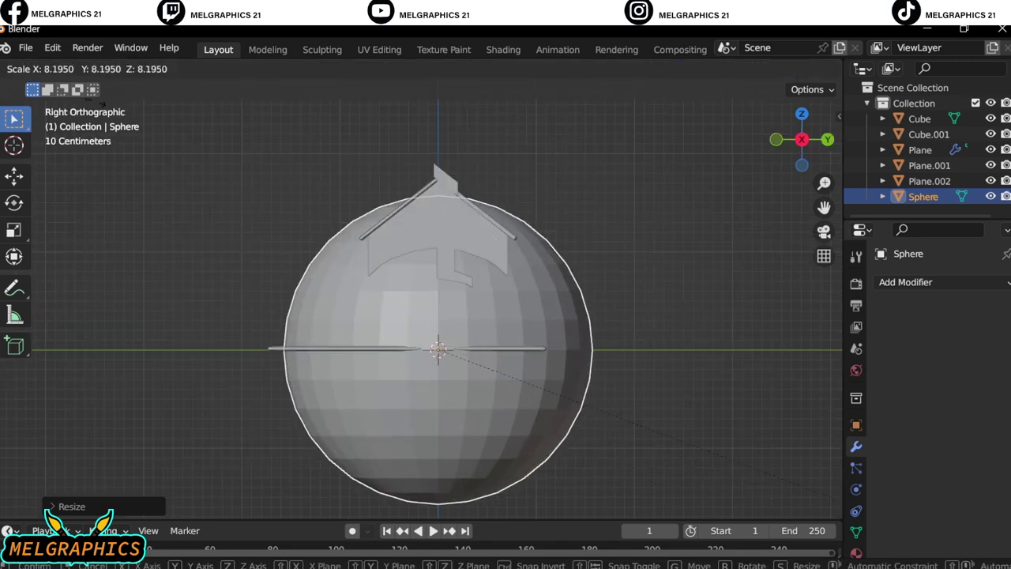
left_click(582, 314)
key("g")
left_click(564, 316)
key("s")
left_click(598, 335)
key("g")
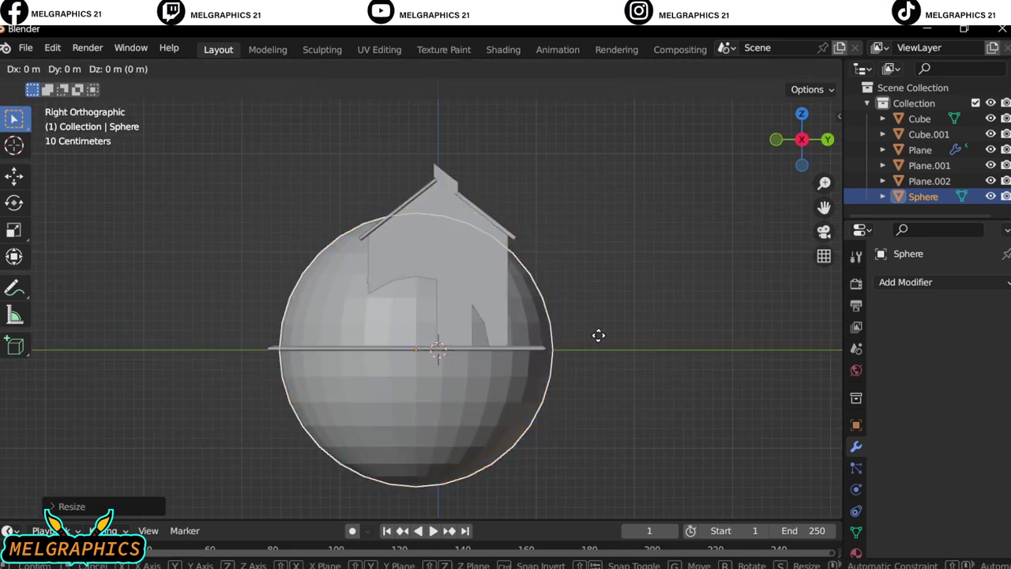
key("y")
left_click(592, 341)
- In Sculpt Mode, flatten the sphere's top at the base level with the Line Project tool
left_click(74, 69)
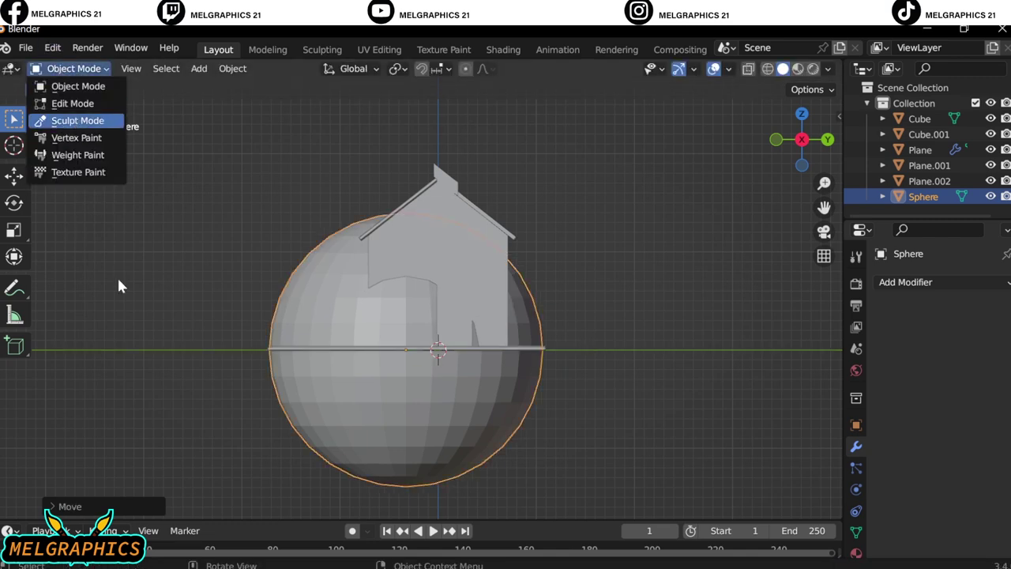
left_click(77, 120)
left_click(14, 336)
left_click_drag(269, 346, 546, 339)
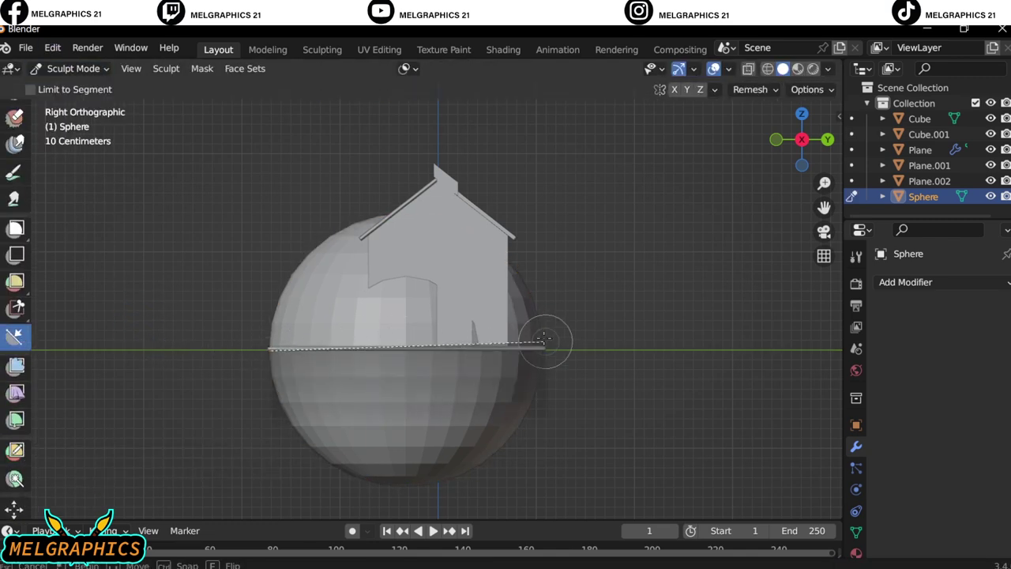
scroll(553, 350, "up", 2)
left_click_drag(625, 372, 185, 370)
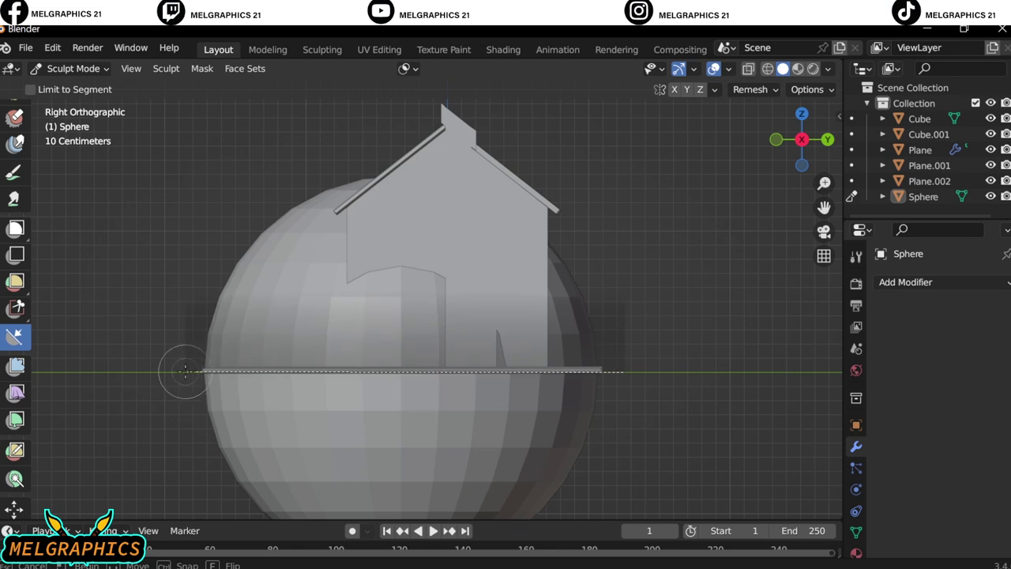
key("KP_1")
scroll(405, 316, "up", 3)
- Return to Object Mode and apply Shade Auto Smooth to the hemisphere
left_click(74, 69)
left_click(63, 87)
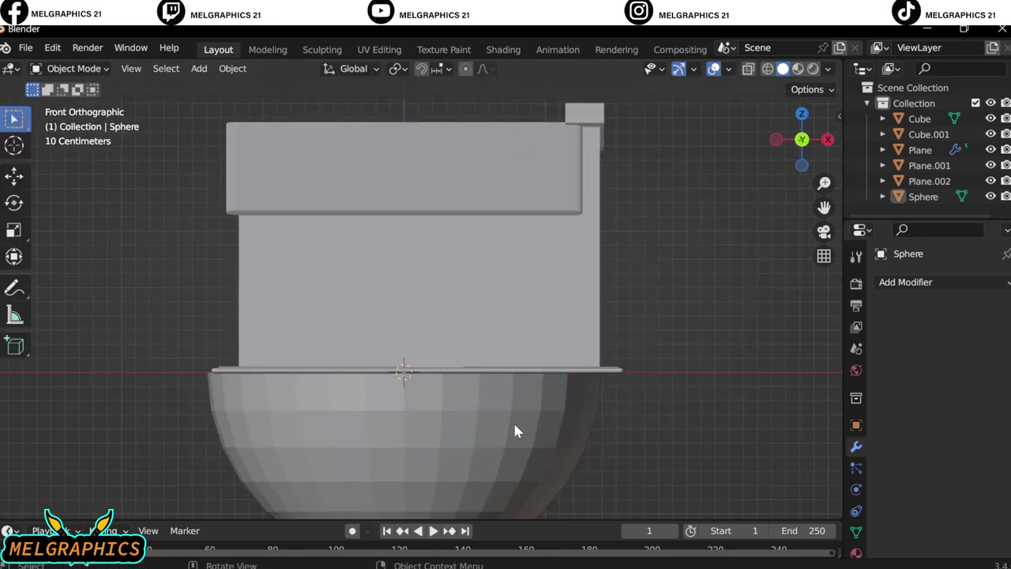
left_click(515, 426)
left_click(656, 329)
middle_click_drag(657, 329, 676, 351)
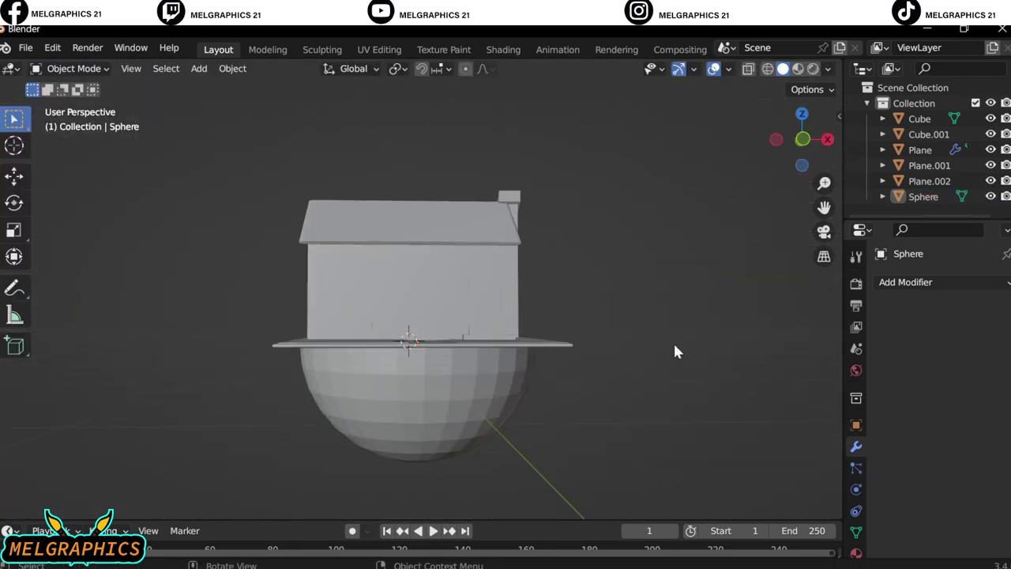
right_click(418, 289)
left_click(418, 289)
mouse_move(479, 360)
middle_mouse_down()
mouse_move(491, 342)
mouse_move(488, 355)
middle_mouse_up()
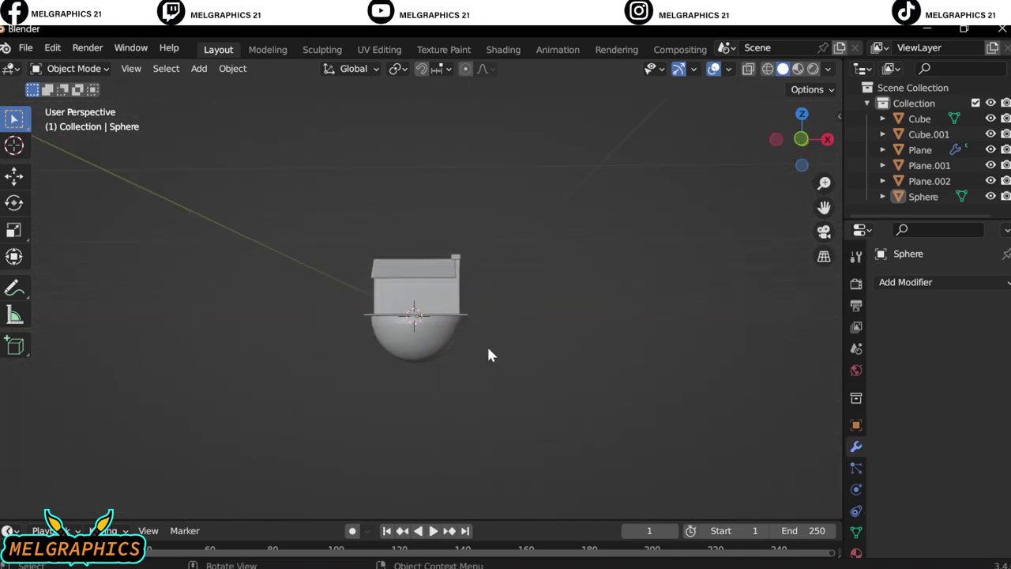
scroll(488, 355, "up", 2)
left_click(434, 371)
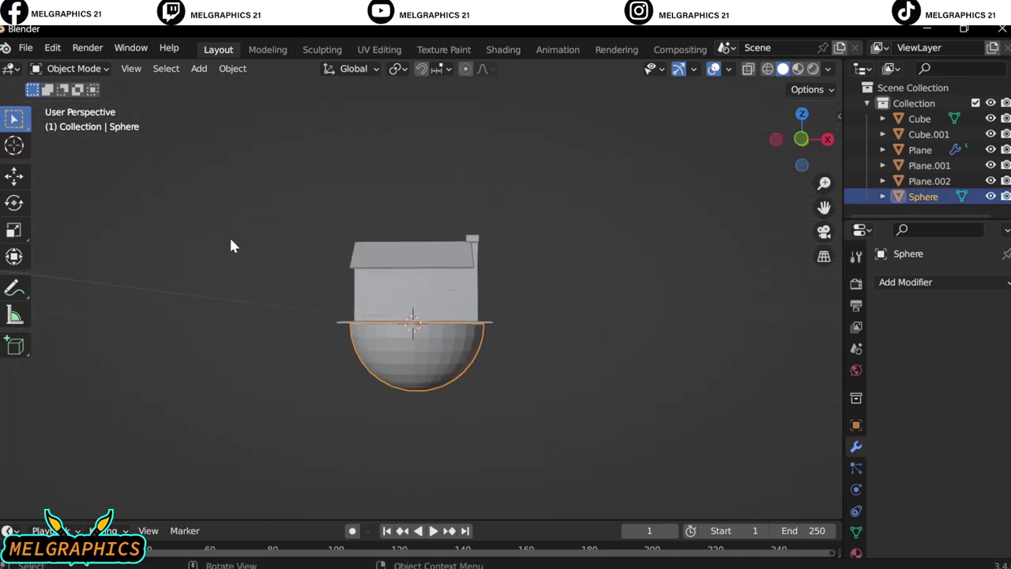
- Add a small UV sphere and place it along X near the base's left edge
key("shift+a")
left_click(410, 268)
key("s")
left_click(424, 333)
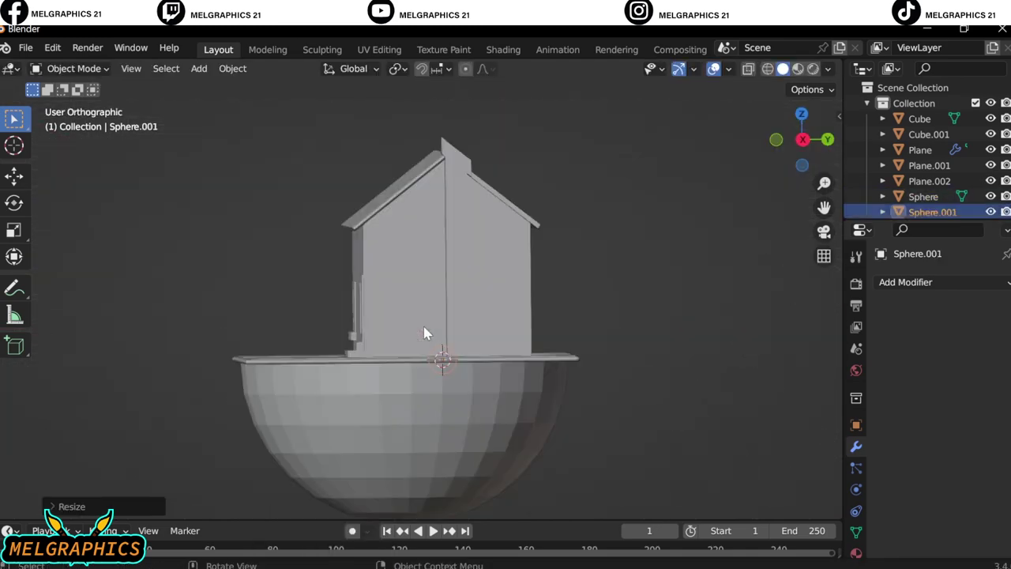
key("KP_1")
key("g")
key("x")
left_click(368, 343)
key("KP_3")
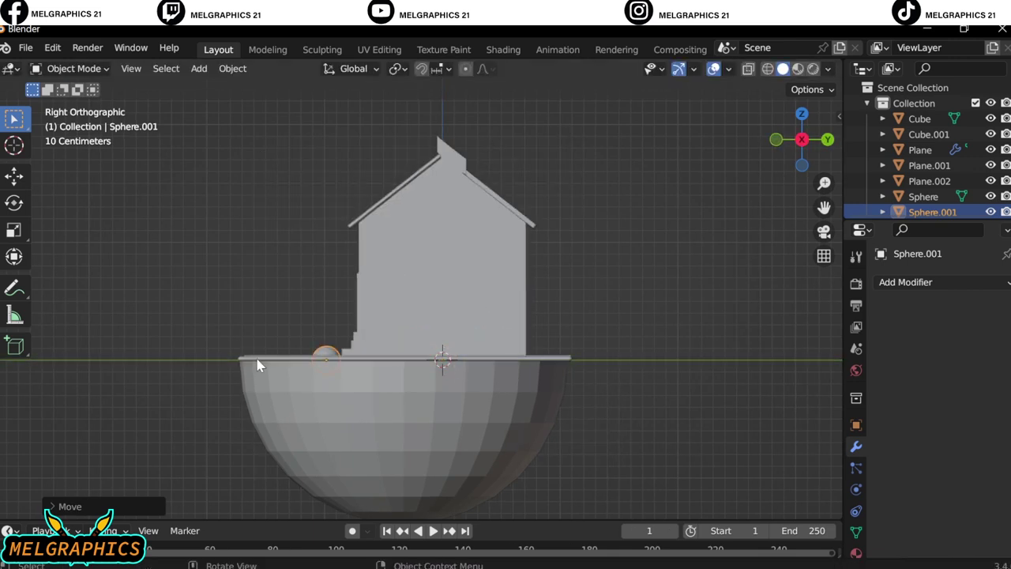
key("KP_1")
scroll(611, 414, "up", 3)
middle_click_drag(230, 423, 373, 422, "shift")
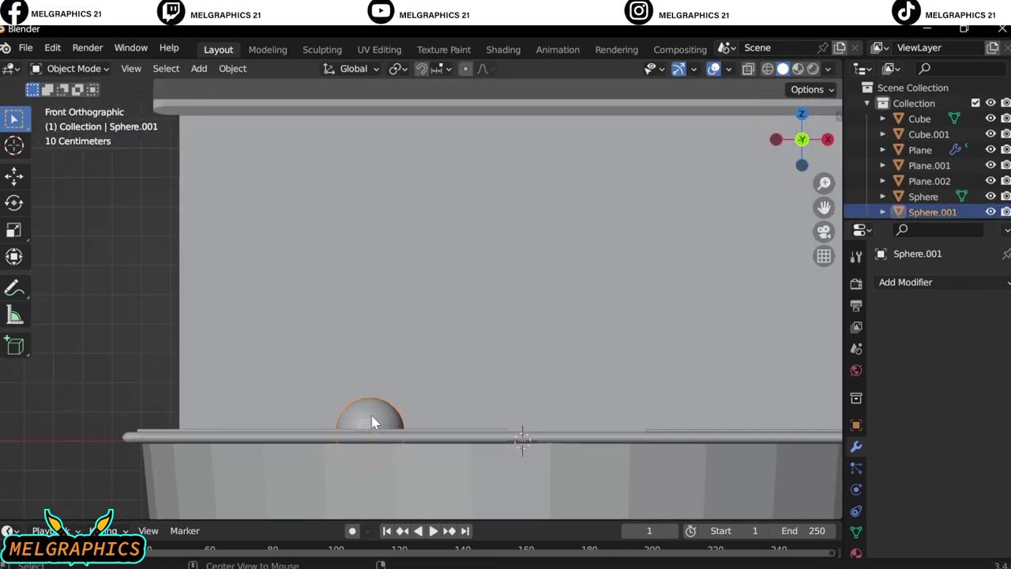
- Duplicate the small sphere twice to form a three-sphere cluster on the left
key("shift+d")
left_click(384, 389)
right_click(384, 389)
left_click(373, 390)
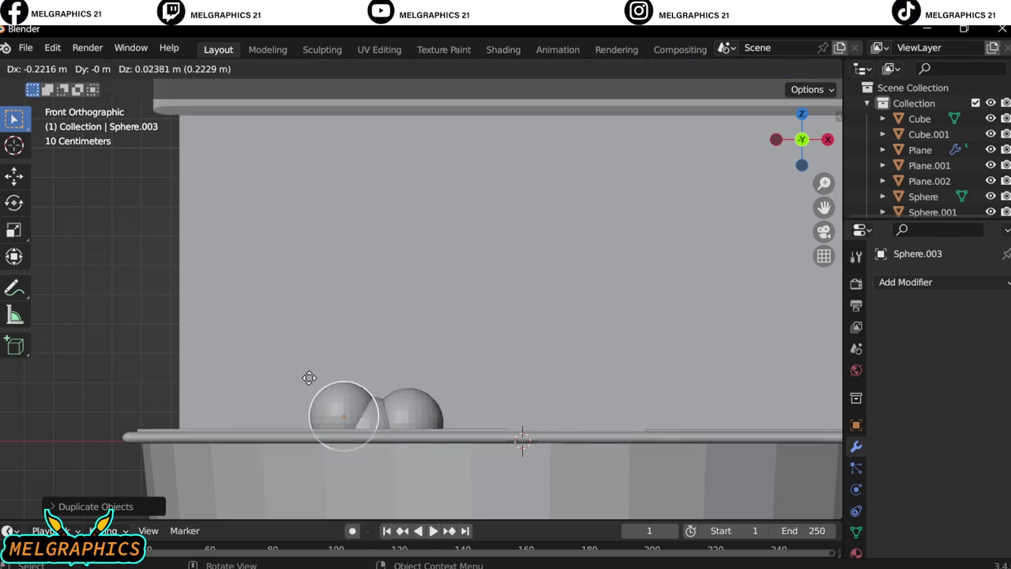
key("KP_3")
key("KP_7")
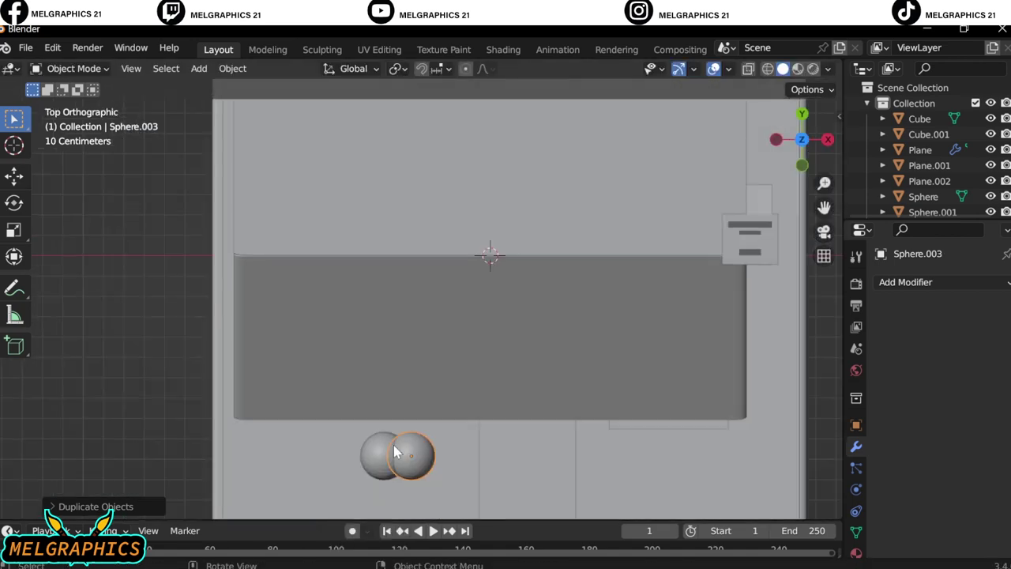
key("g")
left_click(381, 455)
mouse_move(381, 454)
middle_mouse_down()
mouse_move(162, 417)
mouse_move(196, 281)
middle_mouse_up()
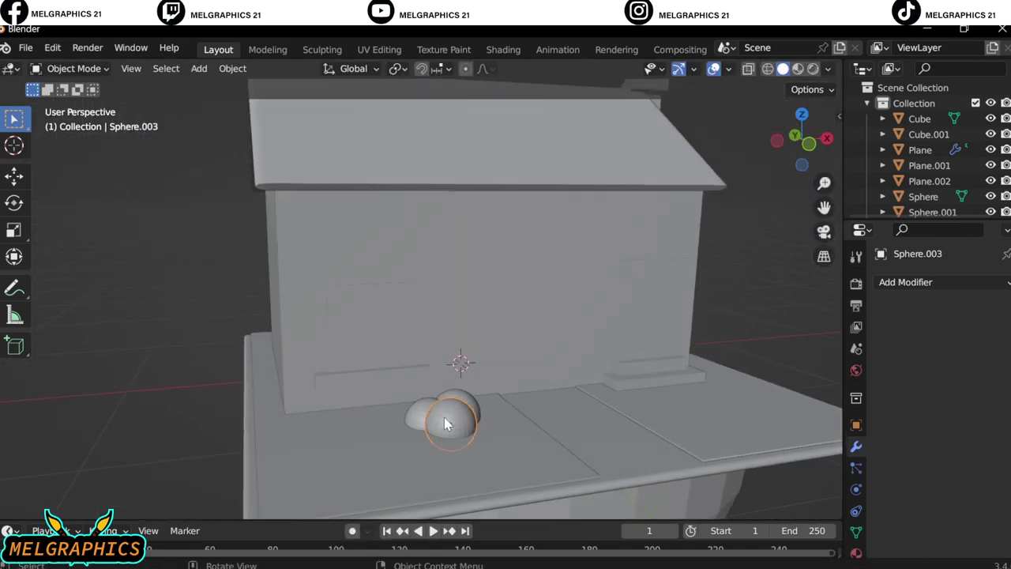
left_click(417, 429)
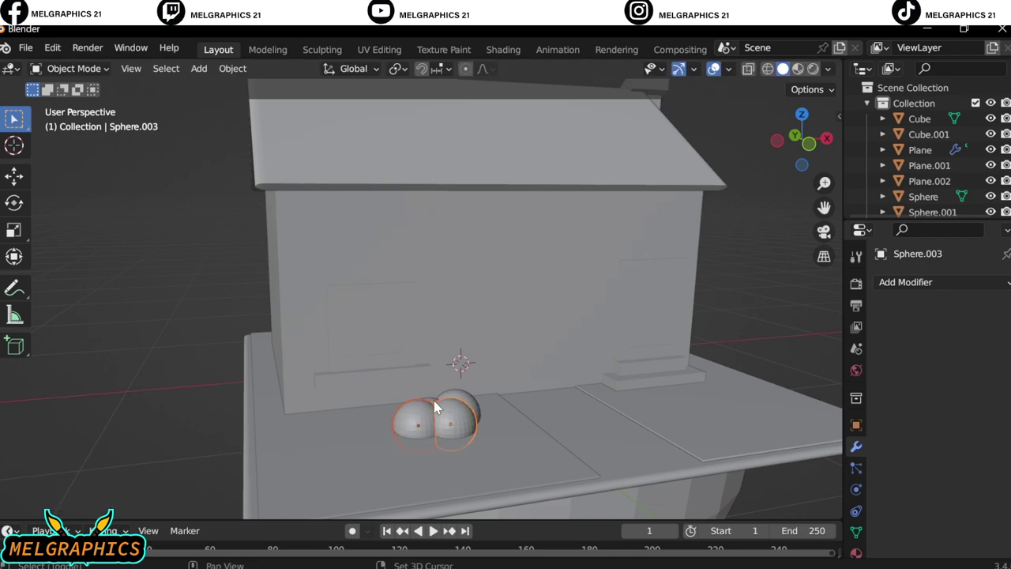
mouse_move(435, 407)
middle_mouse_down()
mouse_move(430, 454)
mouse_move(181, 451)
mouse_move(402, 479)
middle_mouse_up()
left_click(430, 454)
- Add another scaled-down UV sphere and move it to the right side of the base
key("shift+a")
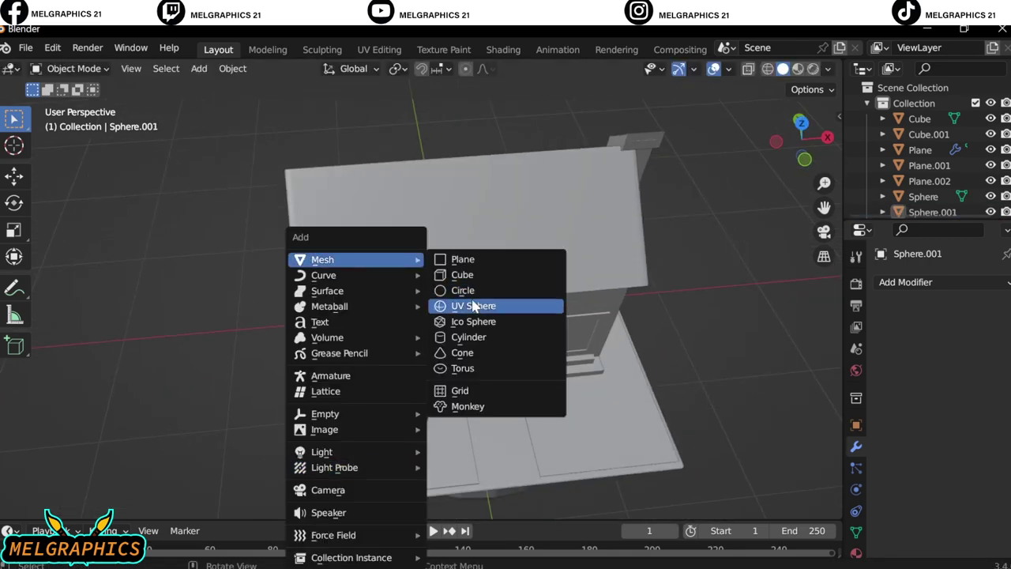
left_click(475, 306)
key("s")
left_click(440, 311)
key("KP_3")
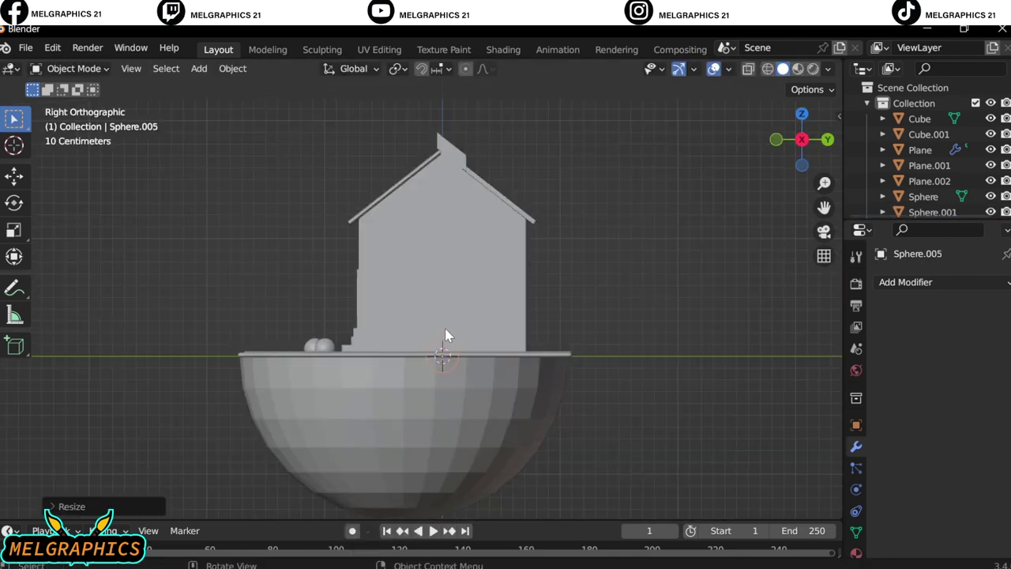
key("g")
key("y")
left_click(331, 366)
key("KP_1")
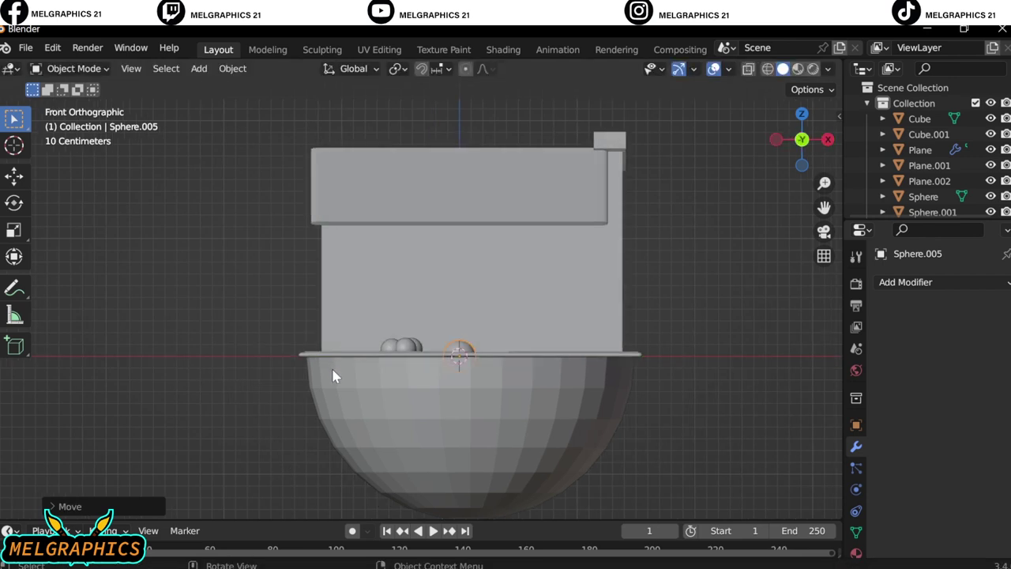
key("KP_7")
key("g")
key("x")
left_click(581, 399)
- Shrink the right sphere and duplicate it twice into a cluster
key("s")
left_click(652, 377)
key("shift+d")
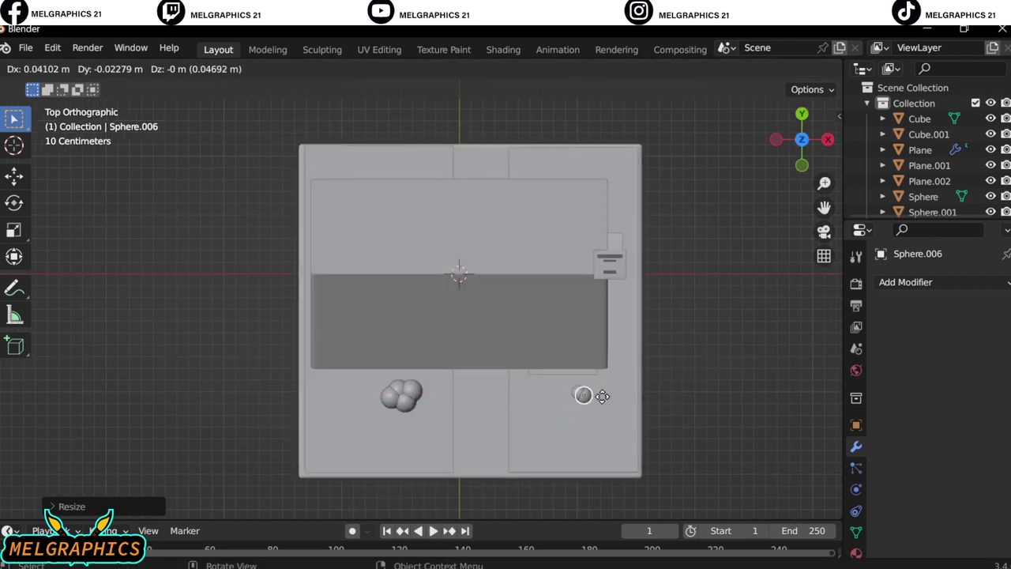
left_click(601, 394)
key("shift+d")
left_click(598, 407)
- Copy the cluster, shrink it, and place copies at the lower left and lower right
key("shift+s")
key("Escape")
key("shift+d")
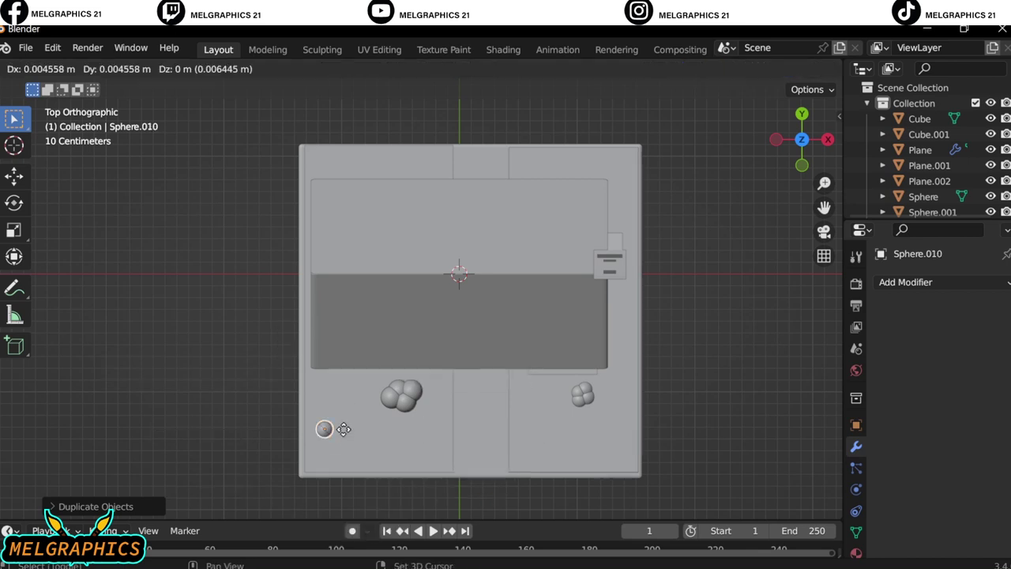
key("s")
left_click(335, 432)
key("shift+d")
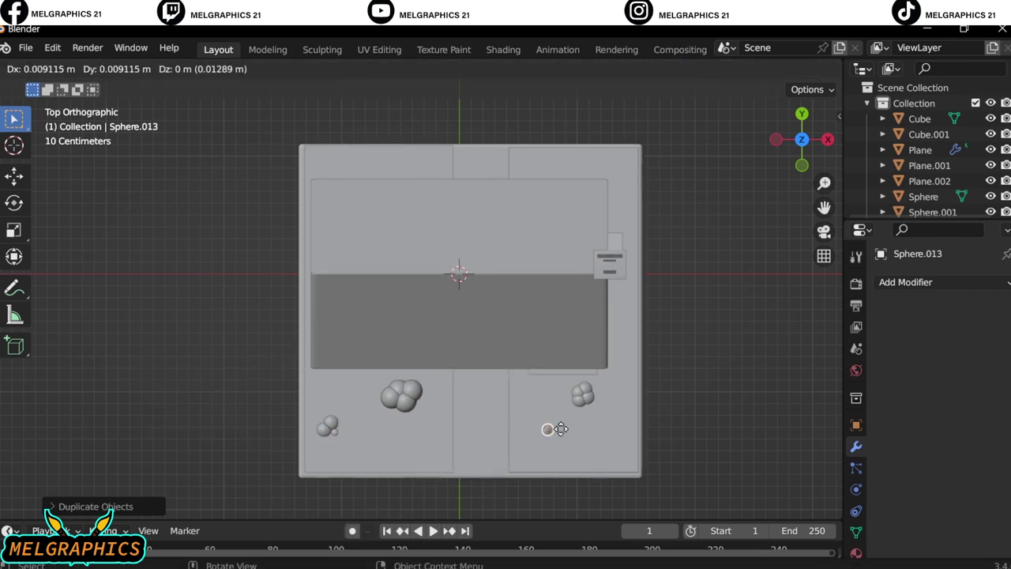
left_click(561, 429)
key("shift+d")
key("Escape")
middle_click_drag(683, 379, 686, 388)
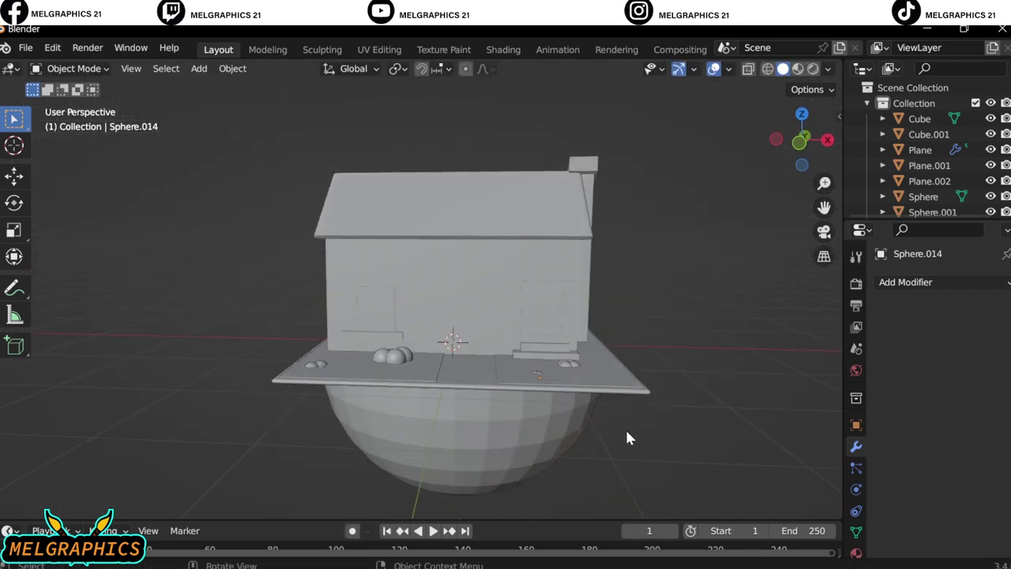
left_click(561, 392)
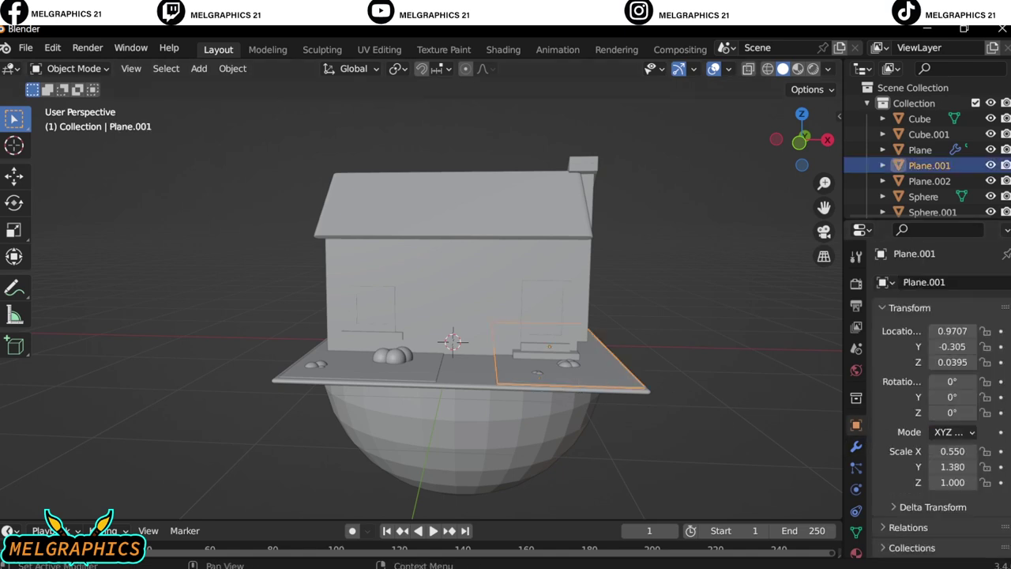
- In top view, nudge the right floor slab further right along X and reposition a small sphere
key("KP_1")
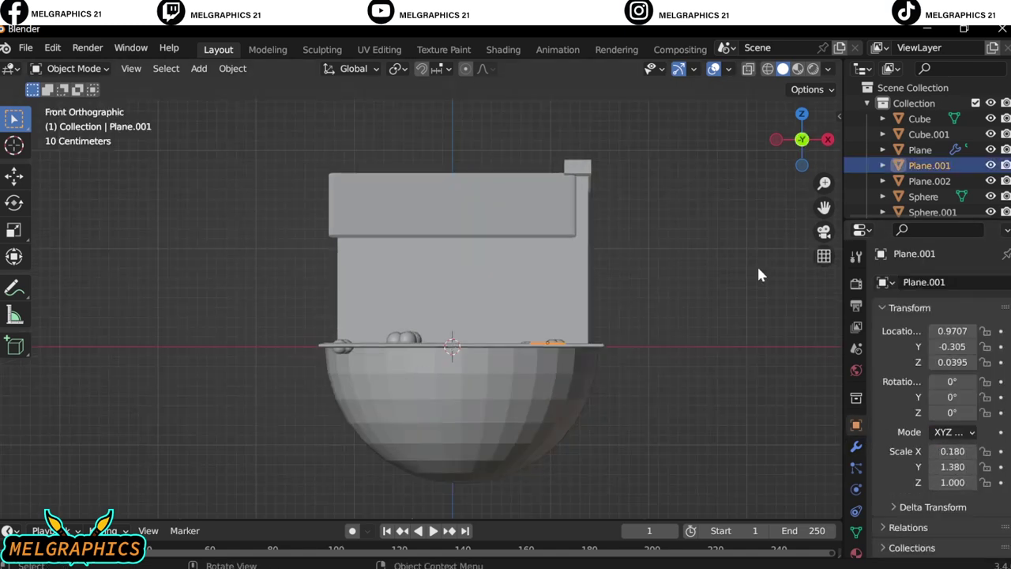
key("KP_7")
key("g")
key("x")
left_click(584, 423)
left_click(579, 420)
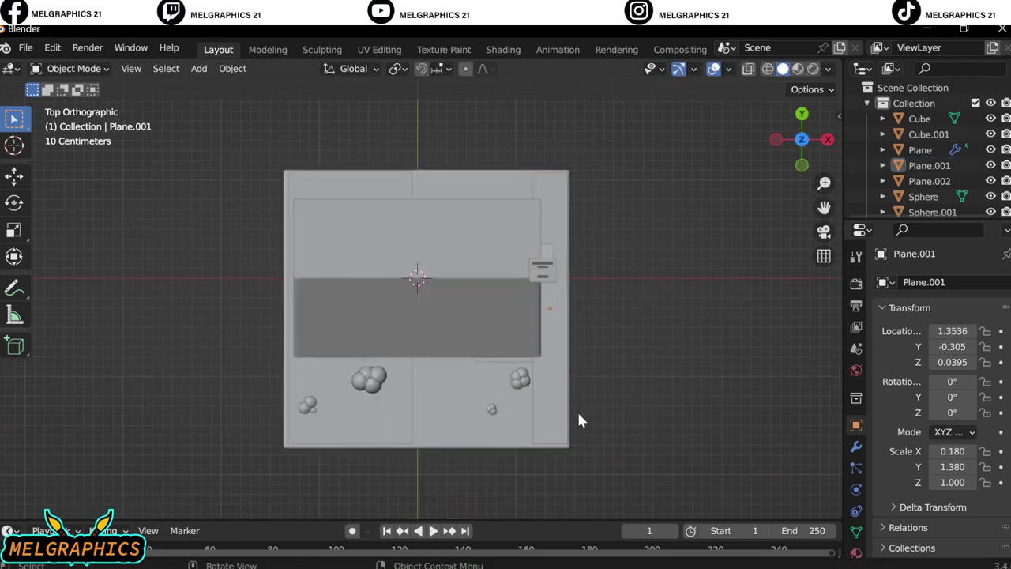
key("g")
left_click(546, 379)
middle_click_drag(546, 379, 654, 293)
- Move the small bush in front of the door along X onto the right strip
left_click(497, 466)
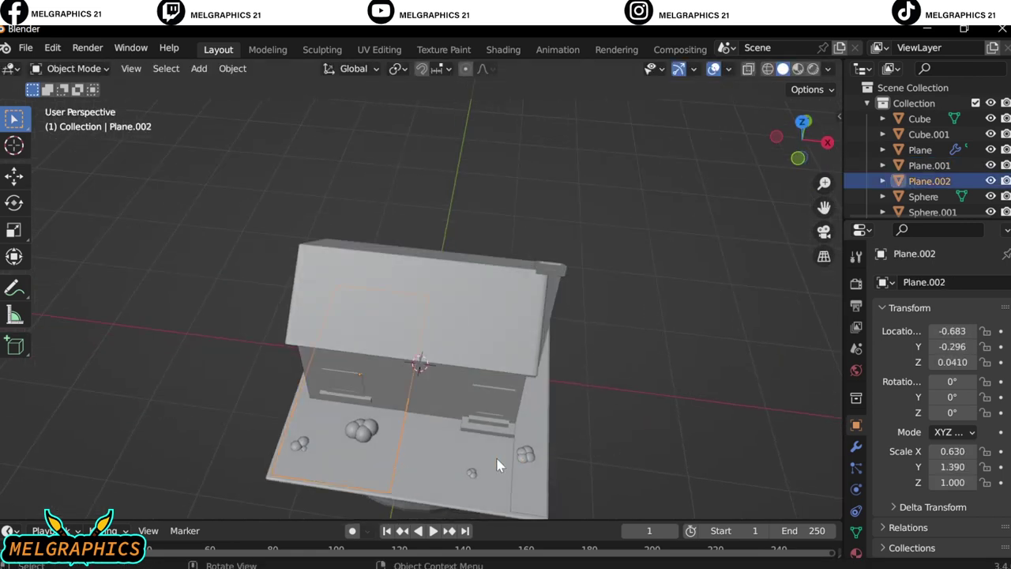
left_click(474, 479, "shift")
scroll(506, 474, "up", 2)
scroll(529, 472, "up", 2)
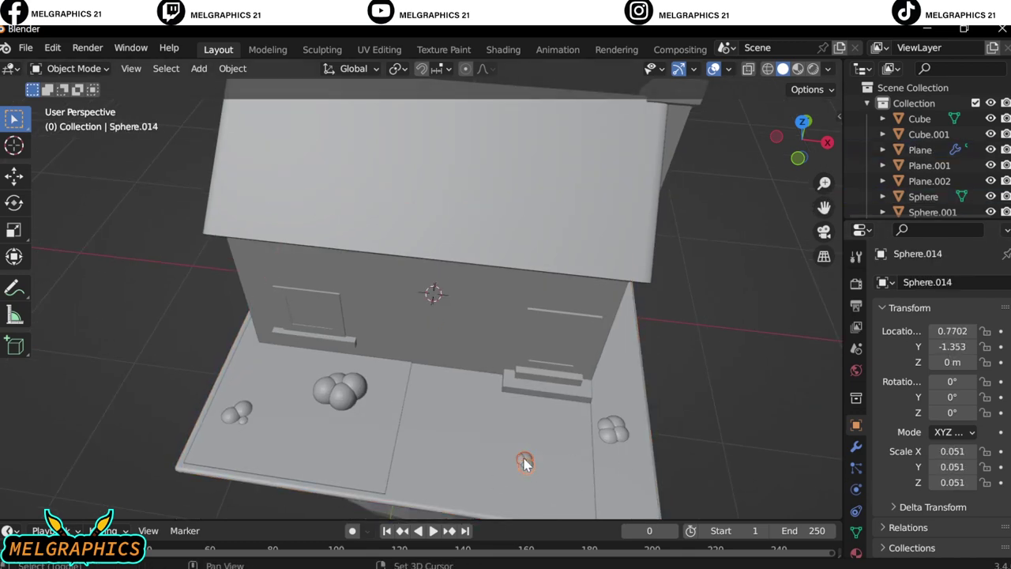
key("g")
left_click(720, 485)
key("ctrl+z")
key("KP_7")
scroll(670, 486, "up", 3)
scroll(670, 486, "down", 3)
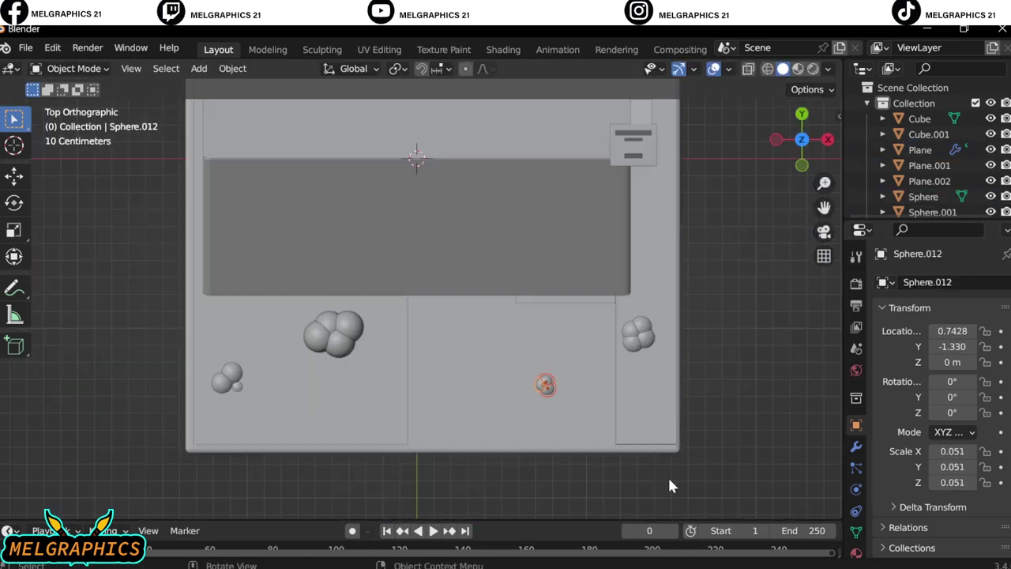
key("g")
key("x")
left_click(724, 427)
- Widen left ground panel Plane.002 to Scale X 0.94 and move it toward the base middle
left_click(929, 181)
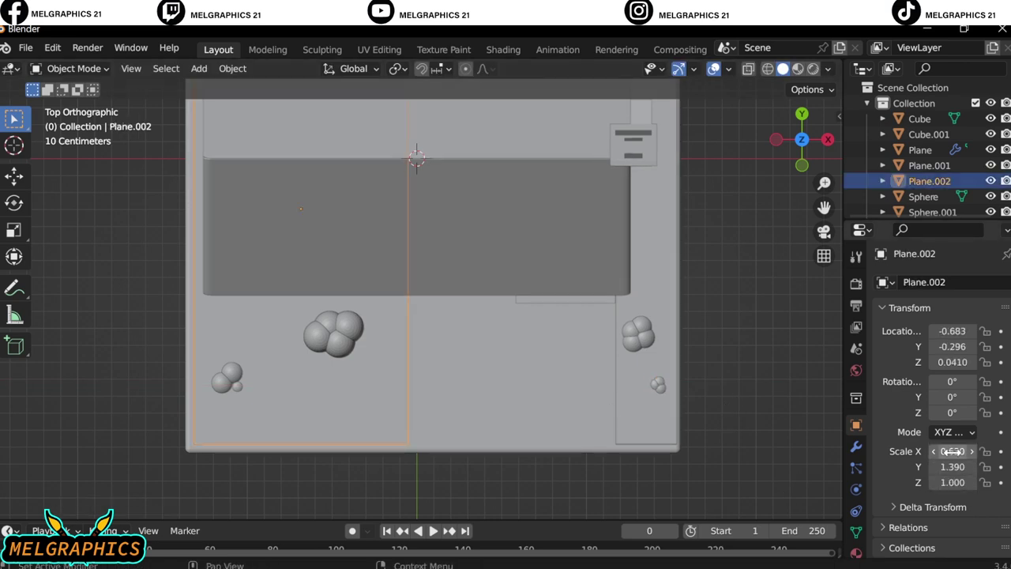
left_click_drag(952, 451, 960, 452)
key("g")
key("x")
left_click(954, 457)
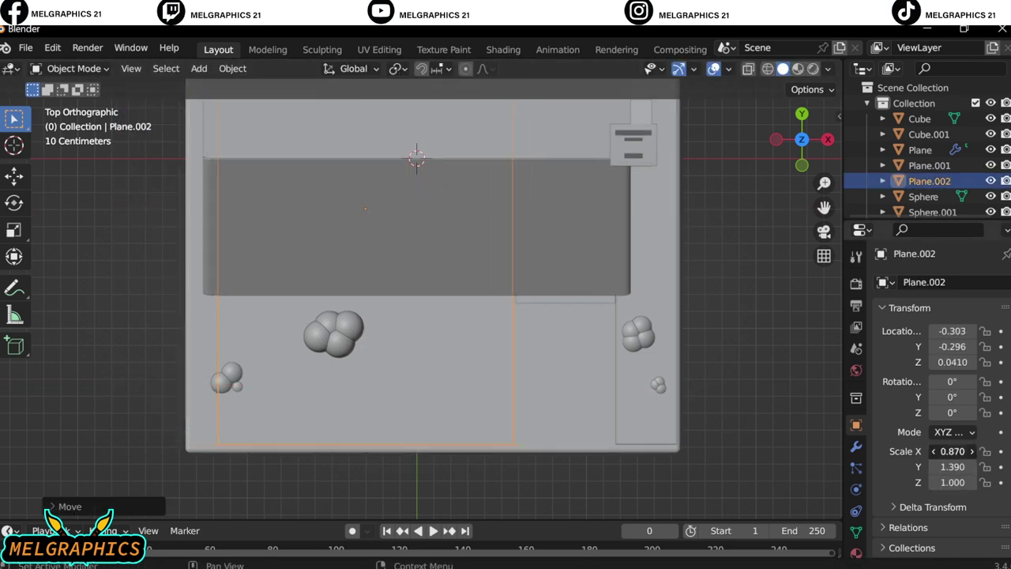
key("g")
key("x")
left_click(784, 448)
- Check the base from side and front views and orbit to look underneath it
key("KP_3")
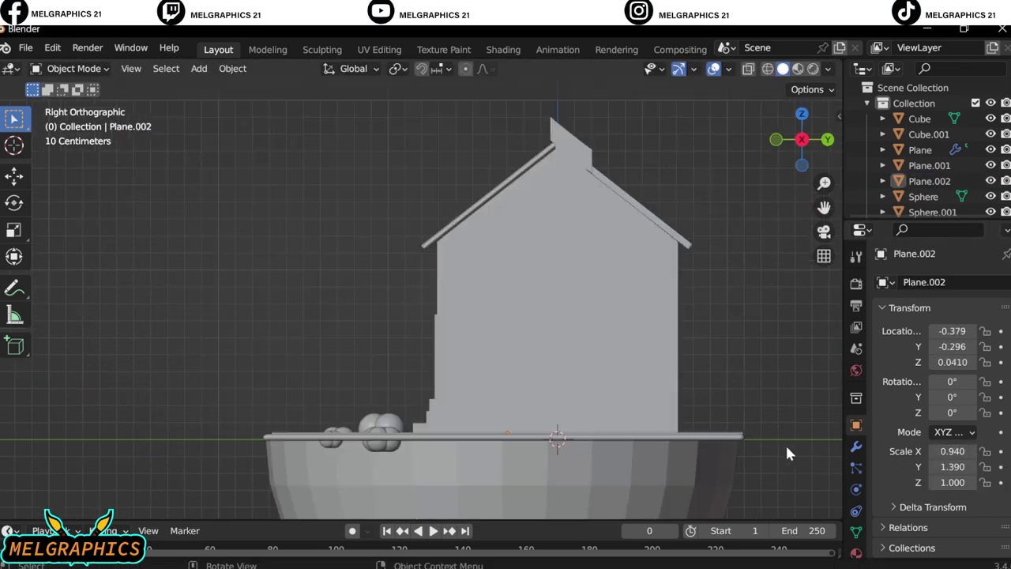
key("KP_1")
left_click(261, 427)
left_click(269, 353)
mouse_move(262, 427)
middle_mouse_down()
mouse_move(276, 363)
mouse_move(316, 340)
middle_mouse_up()
- Frame the base edge in front view and trim the first bush spheres flat in Sculpt Mode
left_click(284, 359)
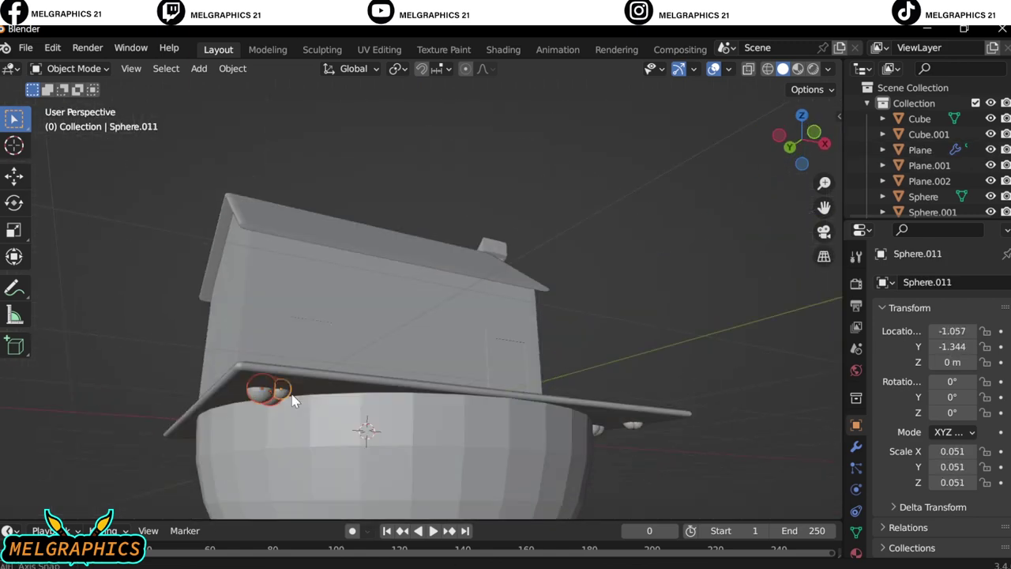
key("KP_1")
mouse_move(561, 414)
middle_mouse_down()
mouse_move(553, 395)
mouse_move(474, 411)
middle_mouse_up()
left_click(596, 416)
key("KP_1")
scroll(212, 449, "up", 3)
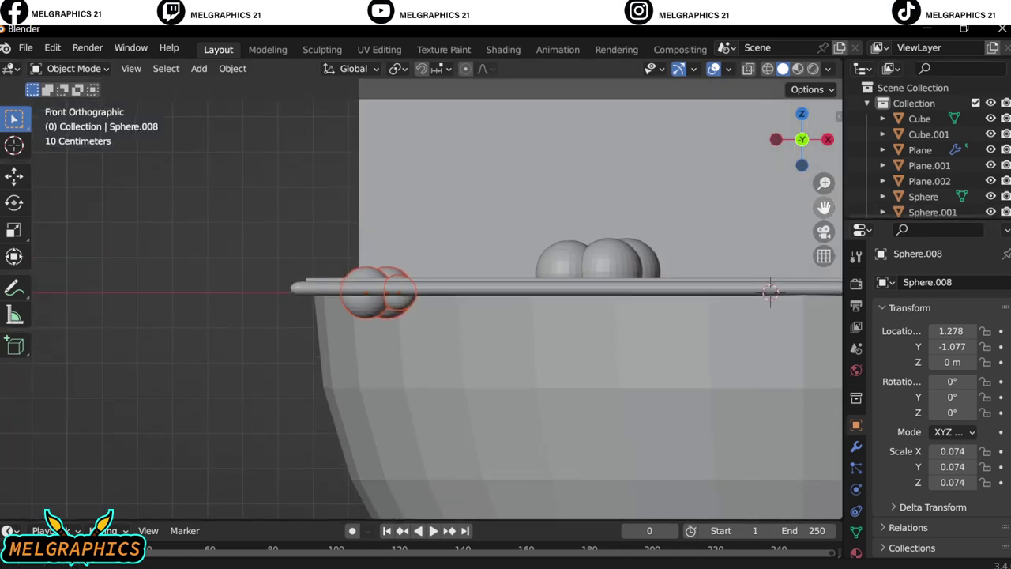
left_click(73, 68)
left_click(59, 118)
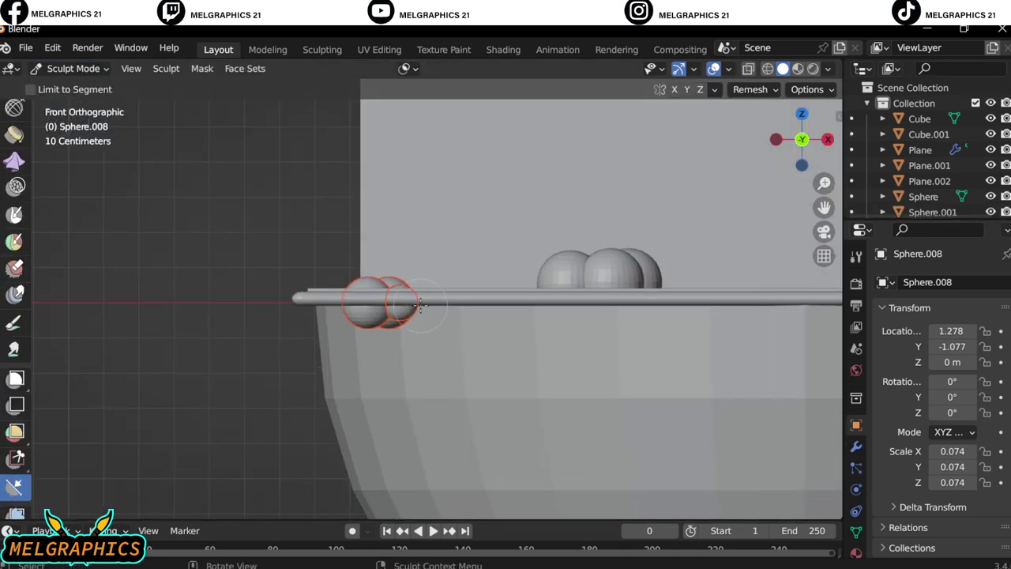
key("ctrl+Tab")
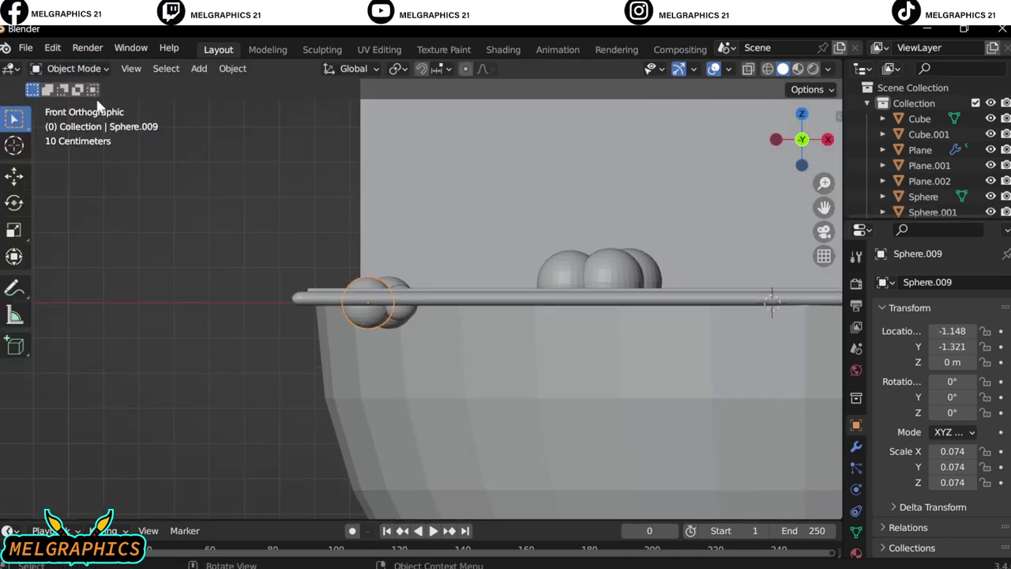
left_click(74, 68)
left_click(59, 119)
key("ctrl+Tab")
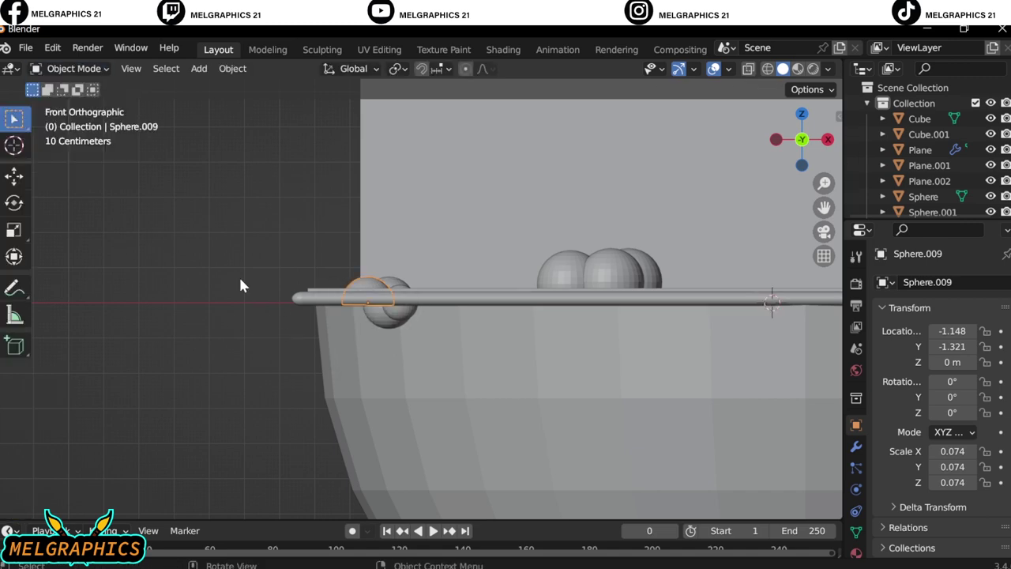
- Trim the next two rim bush spheres along the base edge with Line Project
left_click(395, 310)
left_click(74, 68)
left_click(59, 118)
key("ctrl+Tab")
left_click(395, 309)
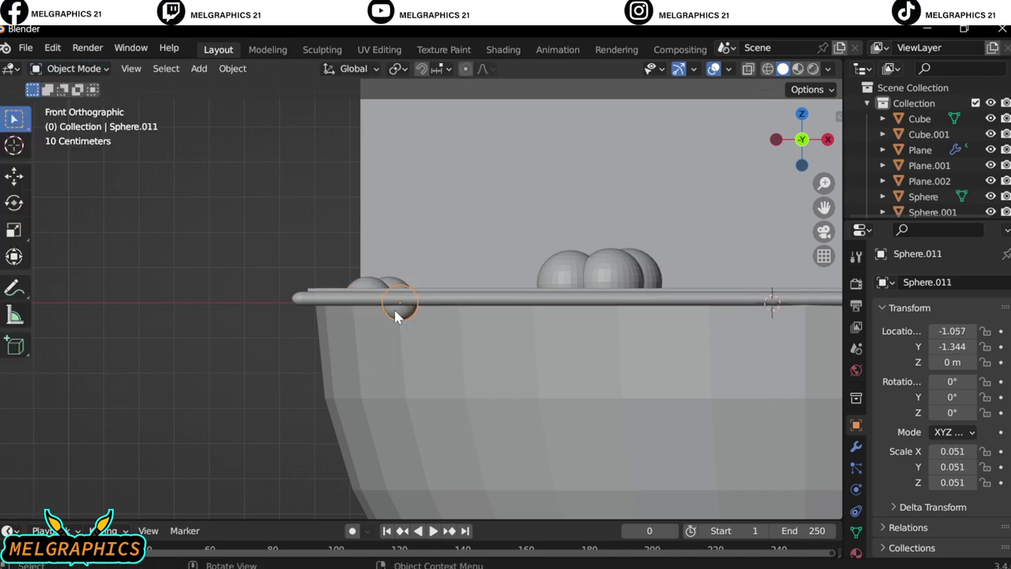
left_click(73, 68)
left_click(59, 118)
scroll(707, 320, "down", 6)
left_click_drag(825, 204, 680, 204)
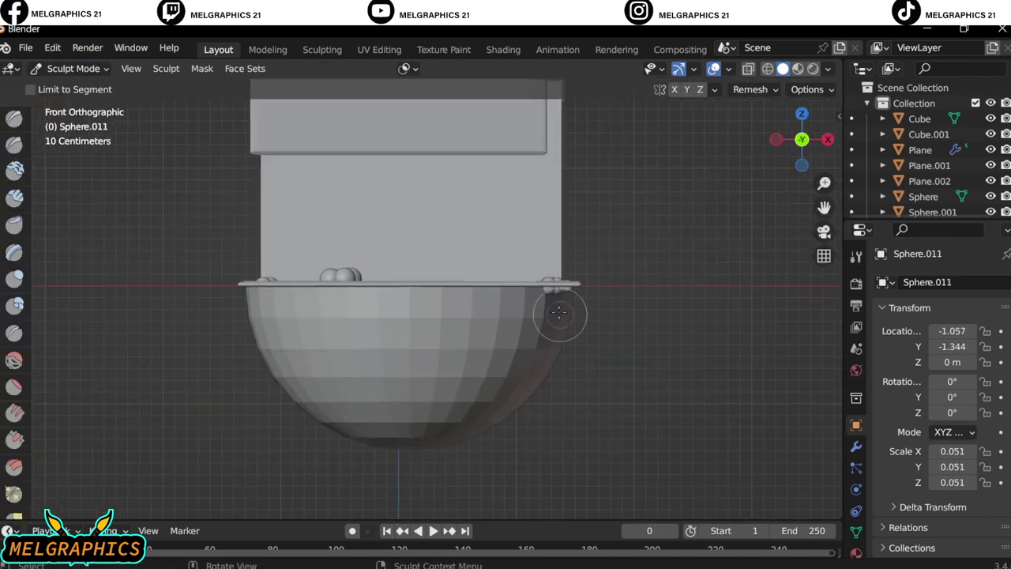
scroll(564, 305, "up", 4)
key("ctrl+Tab")
- Trim the right-rim bush spheres flat along the base edge, returning to Object Mode
left_click(648, 278)
left_click(74, 68)
left_click(59, 118)
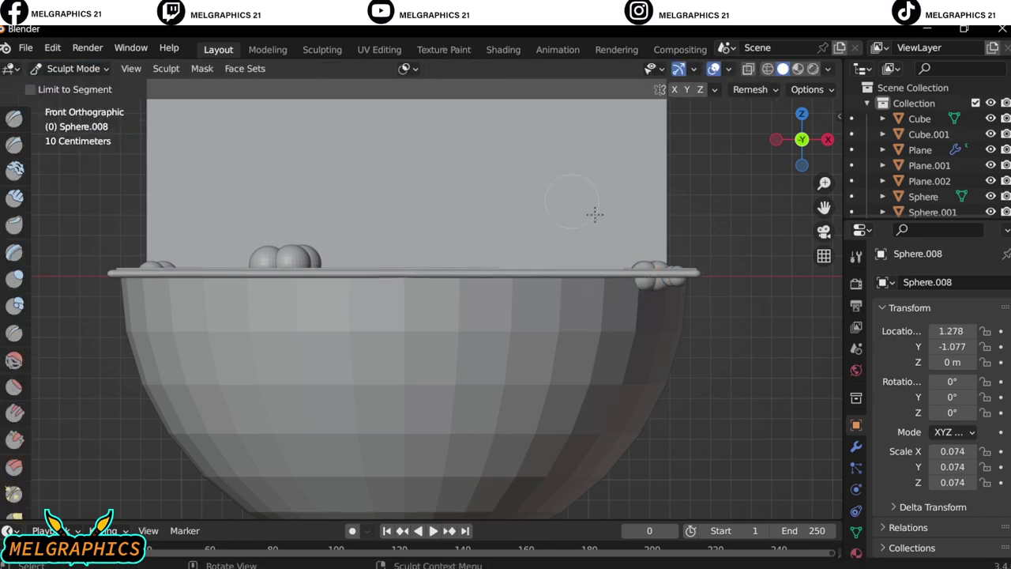
key("ctrl+Tab")
left_click(677, 277)
left_click(73, 68)
left_click(74, 68)
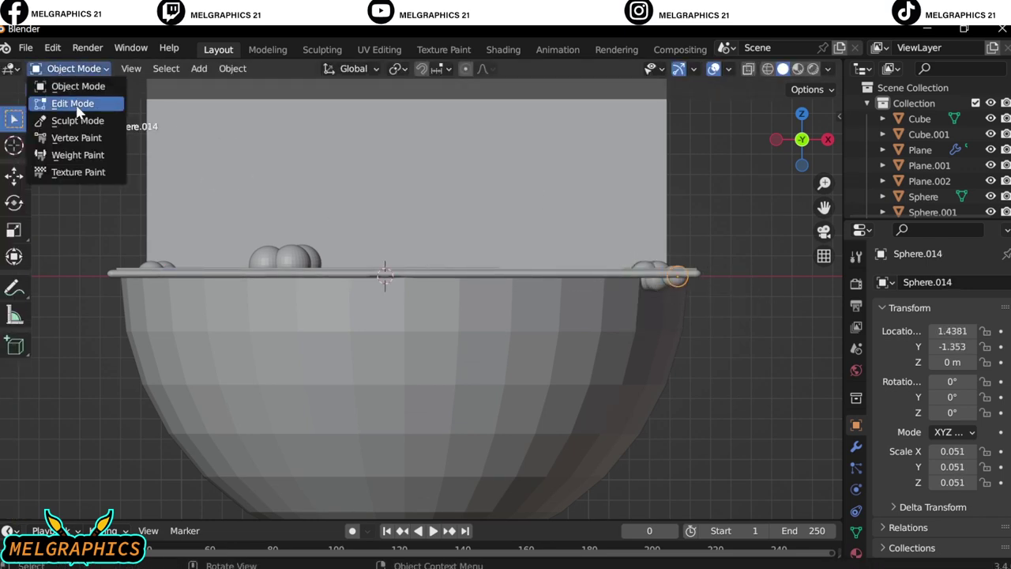
left_click(78, 120)
left_click(73, 68)
left_click(71, 118)
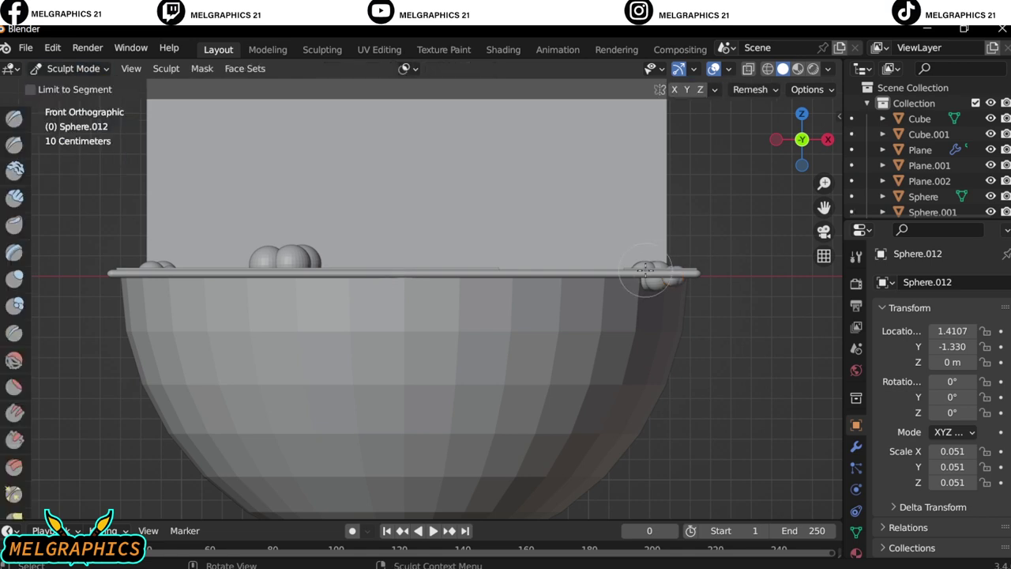
left_click(73, 68)
left_click(72, 86)
- Trim two more rim bush spheres with Line Project, then return to Object Mode
left_click(670, 278)
left_click(73, 67)
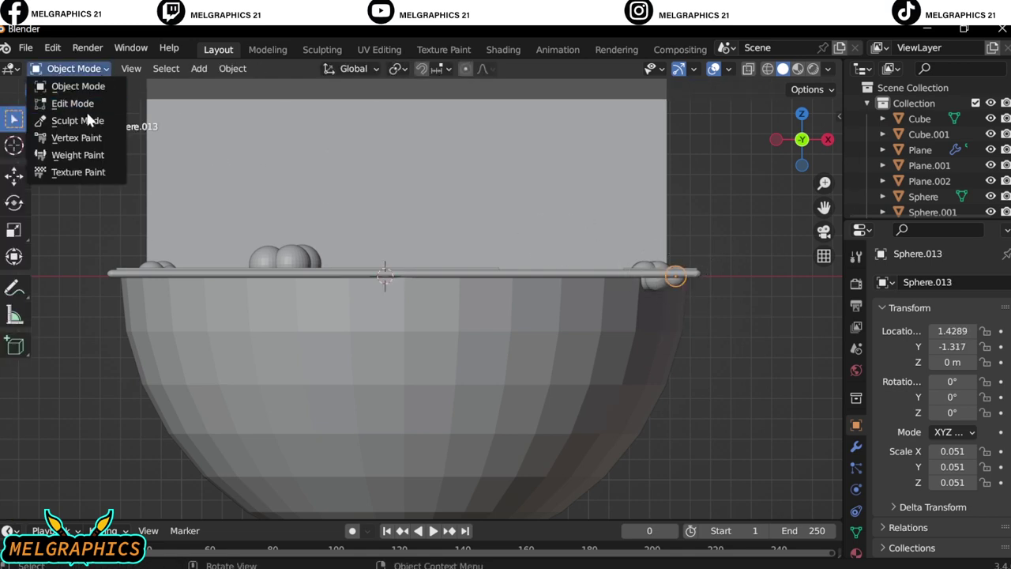
left_click(78, 120)
scroll(687, 284, "up", 2)
scroll(687, 285, "up", 2)
left_click(72, 68)
left_click(70, 86)
left_click(624, 194)
left_click(72, 67)
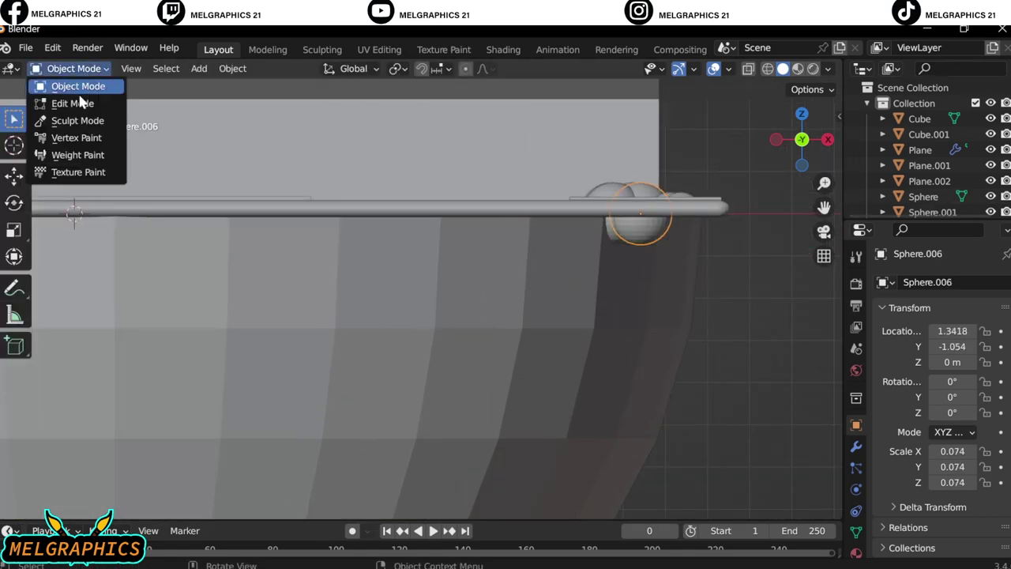
left_click(78, 120)
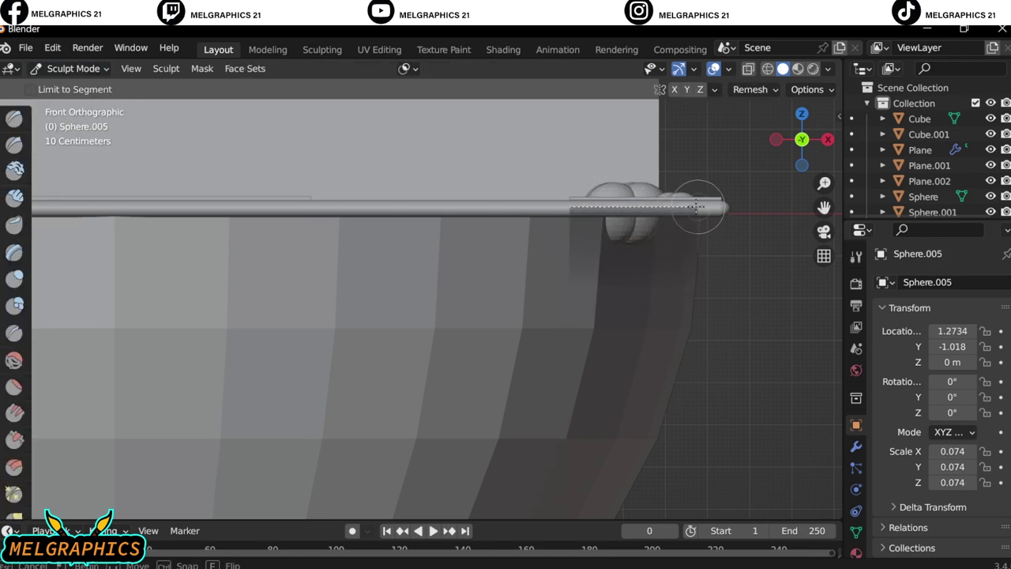
left_click(72, 68)
left_click(72, 86)
- Trim the last bush sphere and orbit around to check all the flat-bottomed bushes from the front
left_click(632, 225)
left_click(73, 68)
left_click(77, 120)
scroll(684, 209, "down", 3)
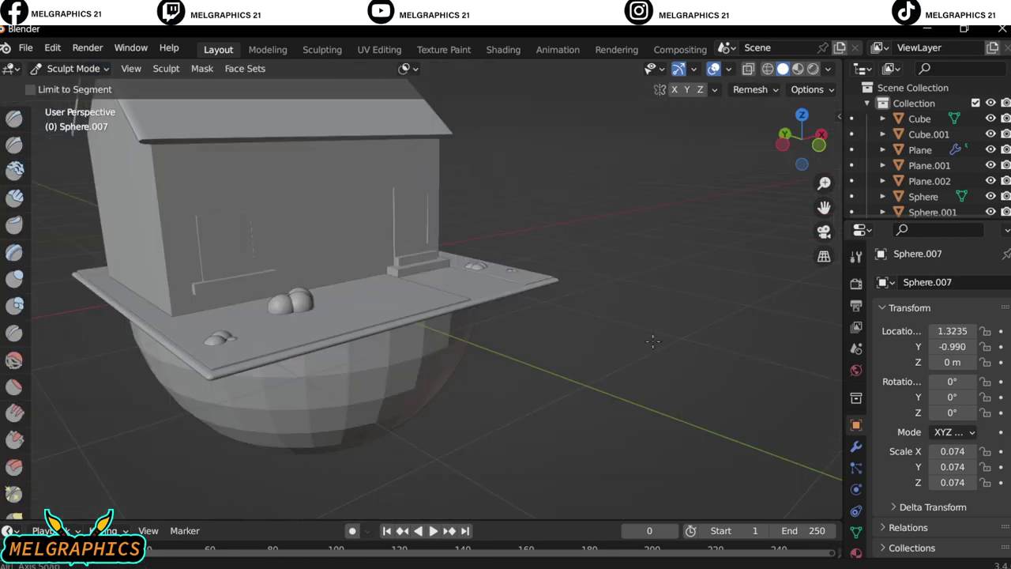
middle_click_drag(685, 209, 577, 350)
key("KP_1")
scroll(550, 327, "down", 3)
left_click(73, 68)
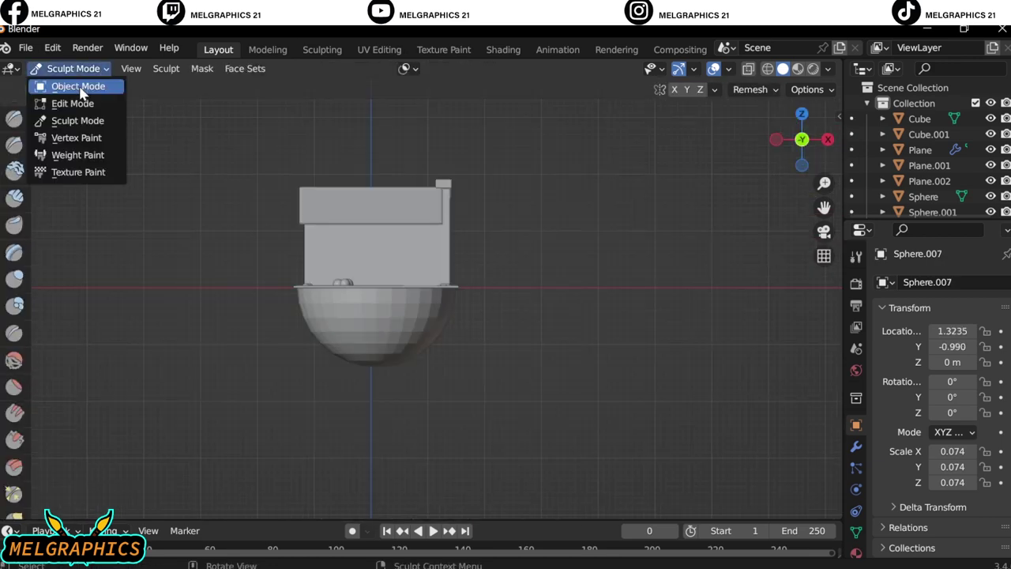
left_click(71, 86)
left_click(383, 308)
- Inspect the hemisphere from front and side, then sculpt it with the Grab brush
scroll(569, 340, "down", 2)
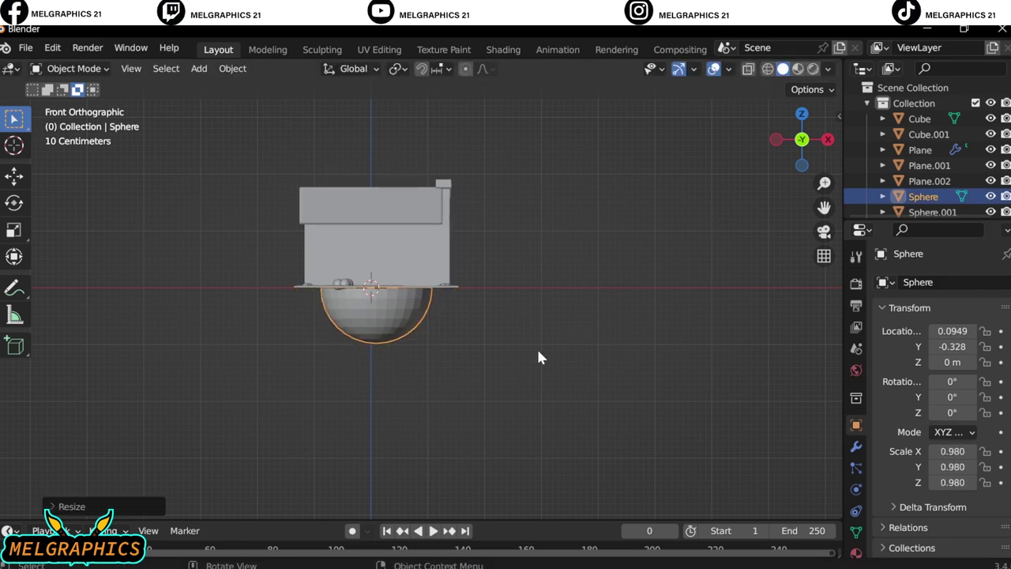
middle_click_drag(537, 347, 552, 363)
key("KP_1")
scroll(552, 363, "down", 2)
left_click(72, 68)
key("Tab")
scroll(374, 397, "up", 2)
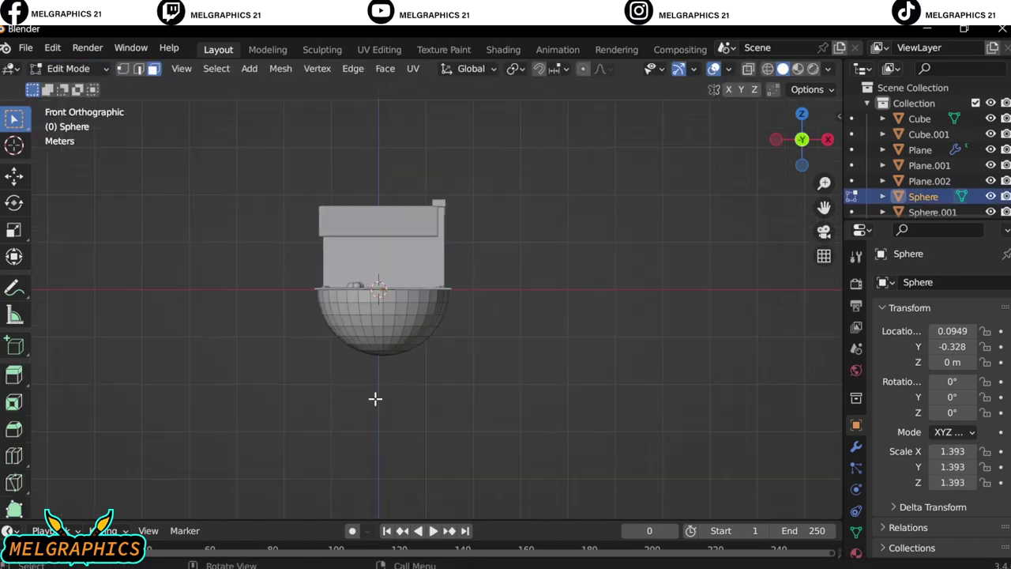
scroll(429, 335, "up", 2)
key("KP_3")
left_click(68, 68)
left_click(78, 121)
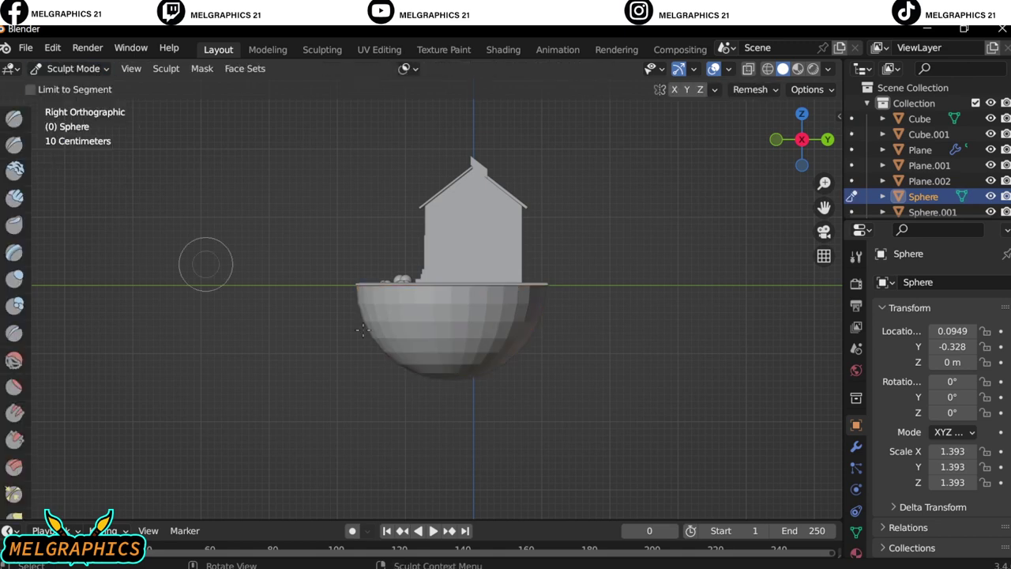
key("r")
left_click(247, 271)
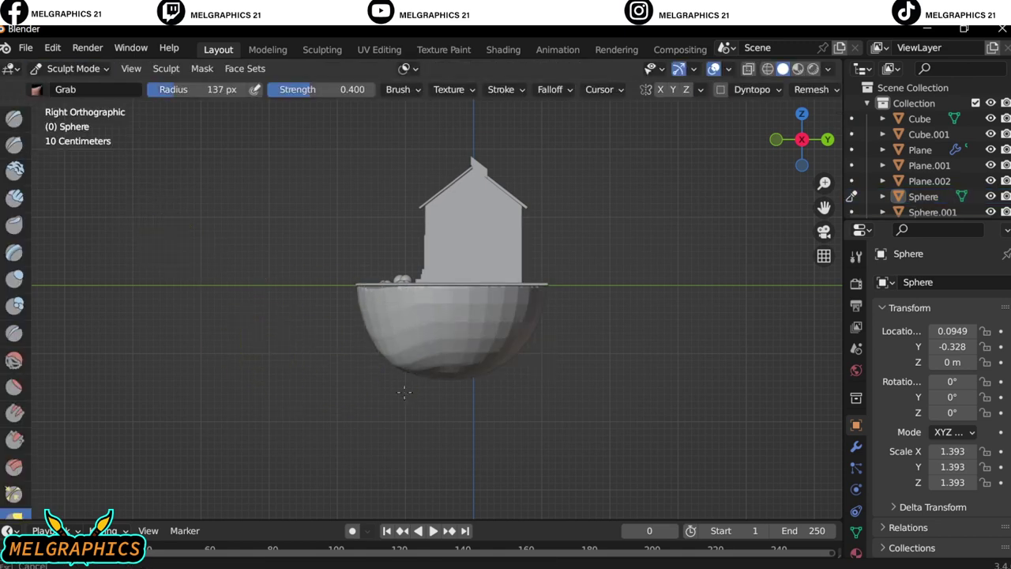
- Select faces on the hemisphere's top in Edit Mode, check front and side views, and return to Object Mode
left_click(72, 68)
left_click(77, 103)
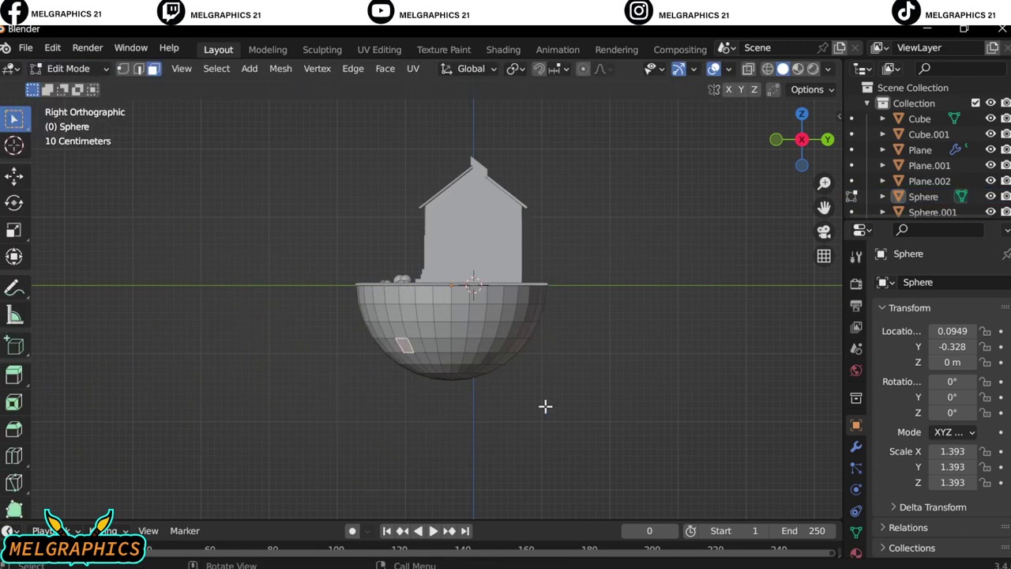
middle_click_drag(545, 406, 384, 334)
left_click(373, 331, "shift")
left_click(445, 313, "shift")
key("KP_1")
key("KP_3")
left_click(72, 68)
left_click(79, 86)
mouse_move(474, 355)
middle_mouse_down()
mouse_move(366, 336)
mouse_move(273, 350)
mouse_move(440, 331)
middle_mouse_up()
- Select the roof piece and a right-side bush, checking their object context menus
right_click(431, 229)
key("Escape")
key("Tab")
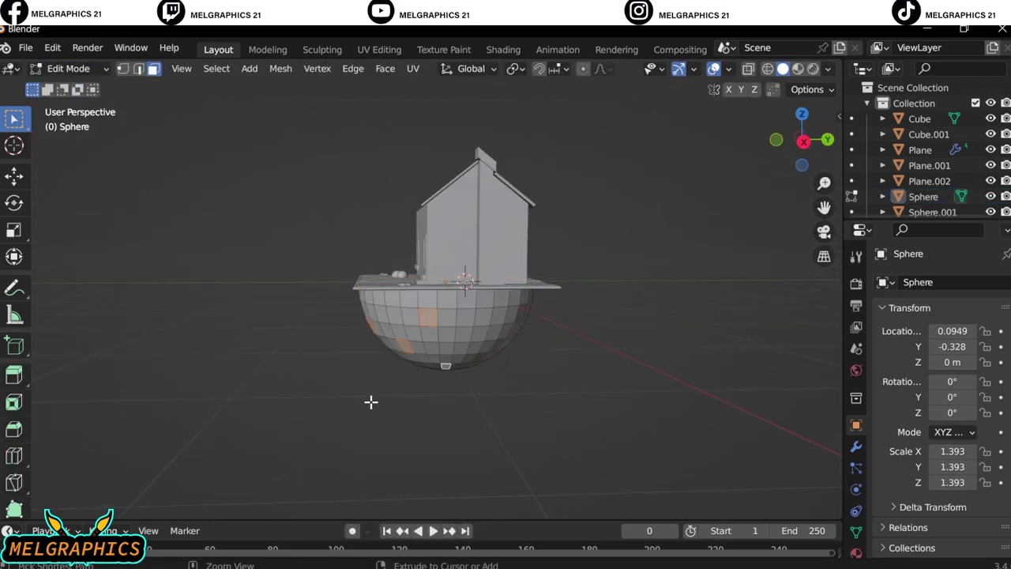
right_click(429, 242)
middle_click_drag(429, 242, 366, 240)
left_click(367, 240)
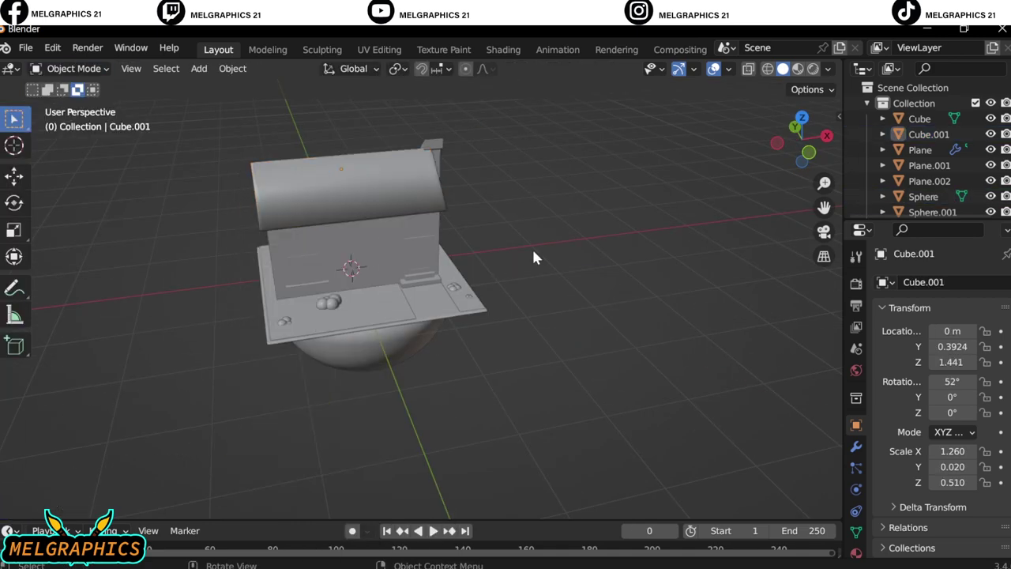
middle_click_drag(533, 257, 516, 165)
scroll(384, 414, "up", 5)
left_click(397, 279)
right_click(397, 280)
key("Escape")
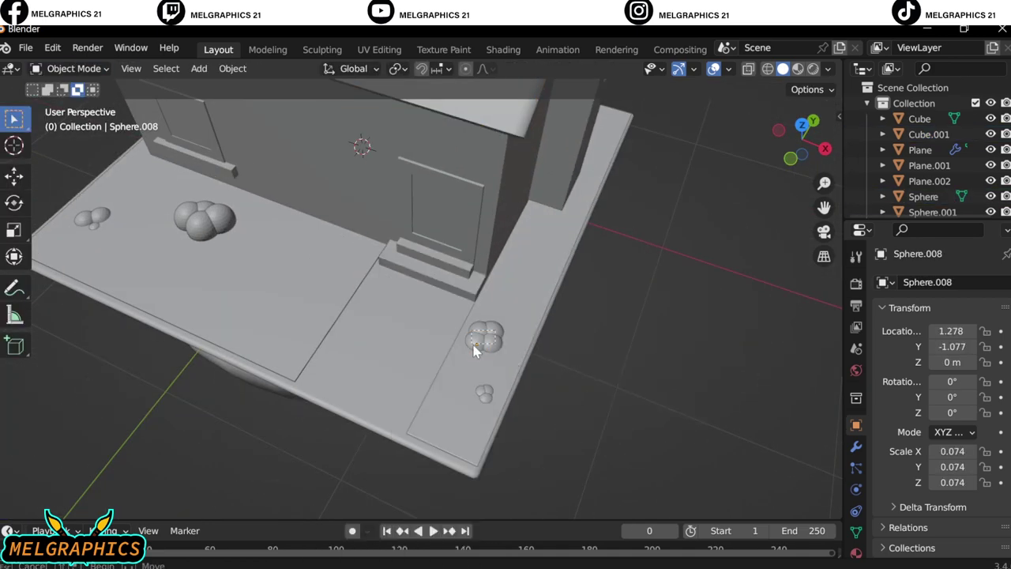
- Select the bush spheres in the front yard and the one beside the steps
left_click(486, 335)
left_click(481, 395)
right_click(481, 396)
key("Escape")
scroll(596, 380, "up", 4)
left_click(563, 373)
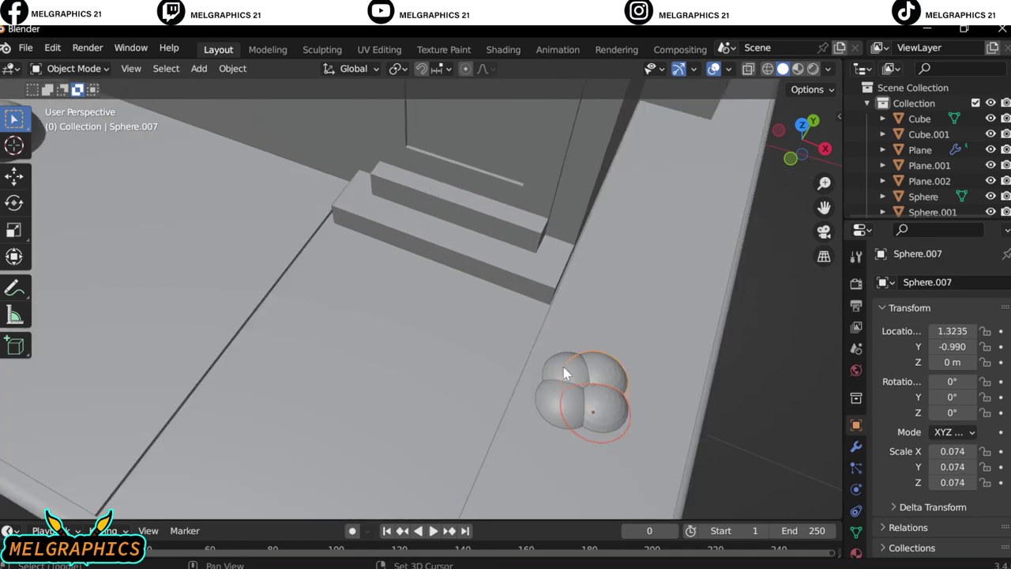
scroll(563, 373, "down", 5)
- Check the left-yard bushes, then view the scene straight from the front to add a new sphere
middle_click_drag(424, 442, 266, 429)
left_click(267, 429)
right_click(266, 429)
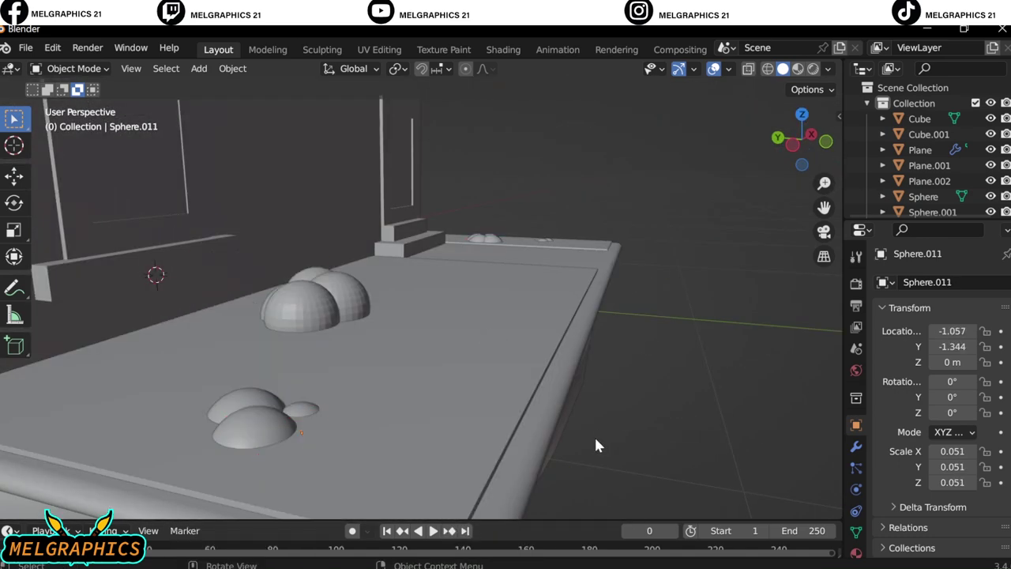
left_click(329, 400)
mouse_move(596, 447)
middle_mouse_down()
mouse_move(329, 400)
mouse_move(727, 355)
mouse_move(324, 369)
middle_mouse_up()
key("KP_1")
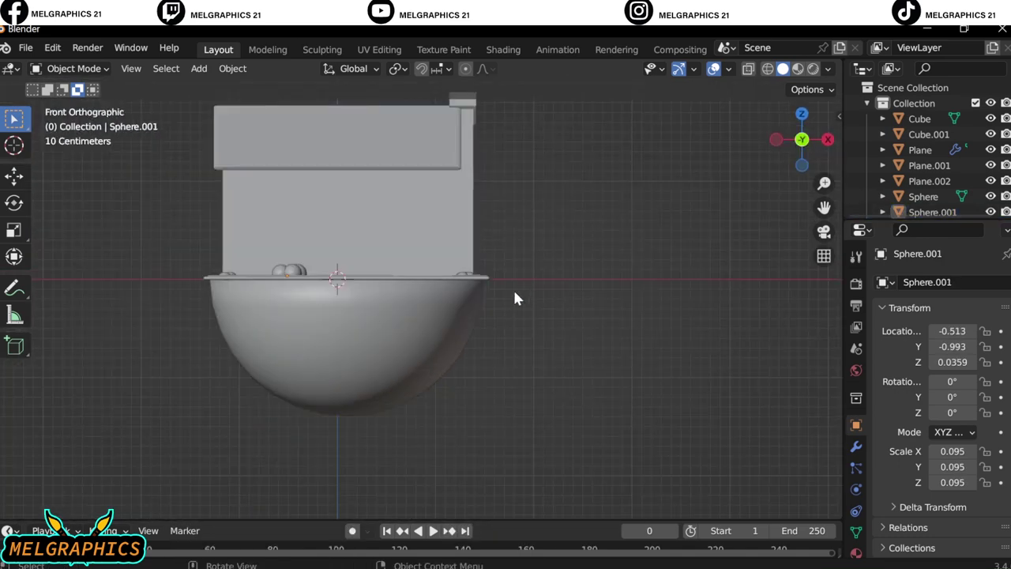
key("shift+a")
- Add a UV sky sphere, scale it to 2.737, and raise it on Z in wireframe view
left_click(609, 302)
key("s")
key("Return")
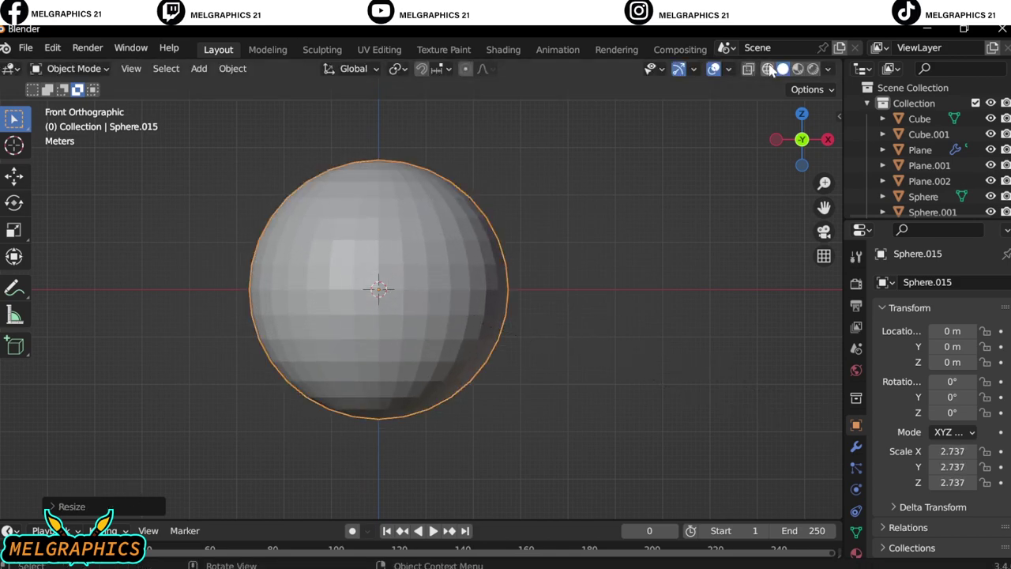
key("shift+z")
key("g")
key("z")
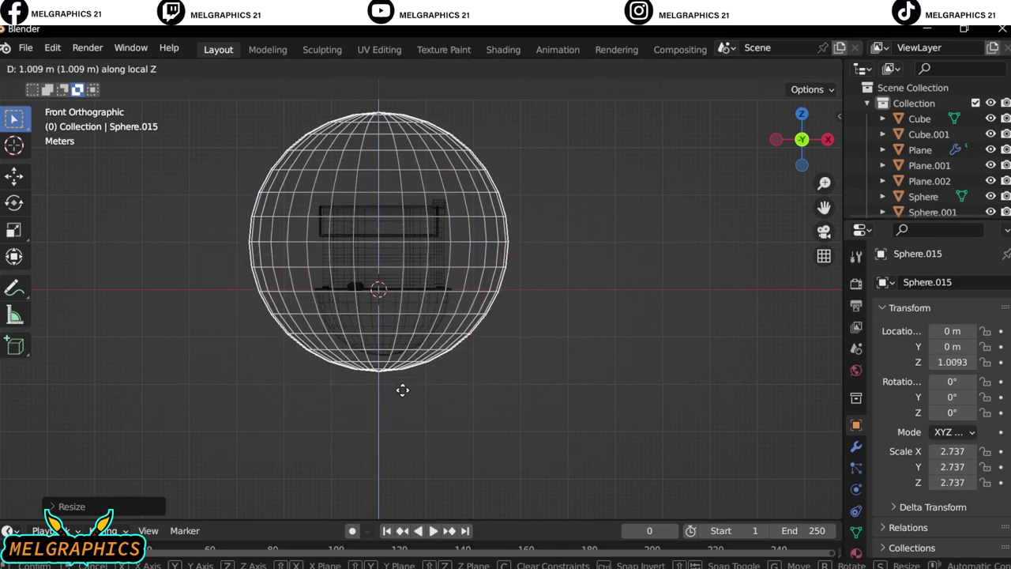
left_click(412, 386)
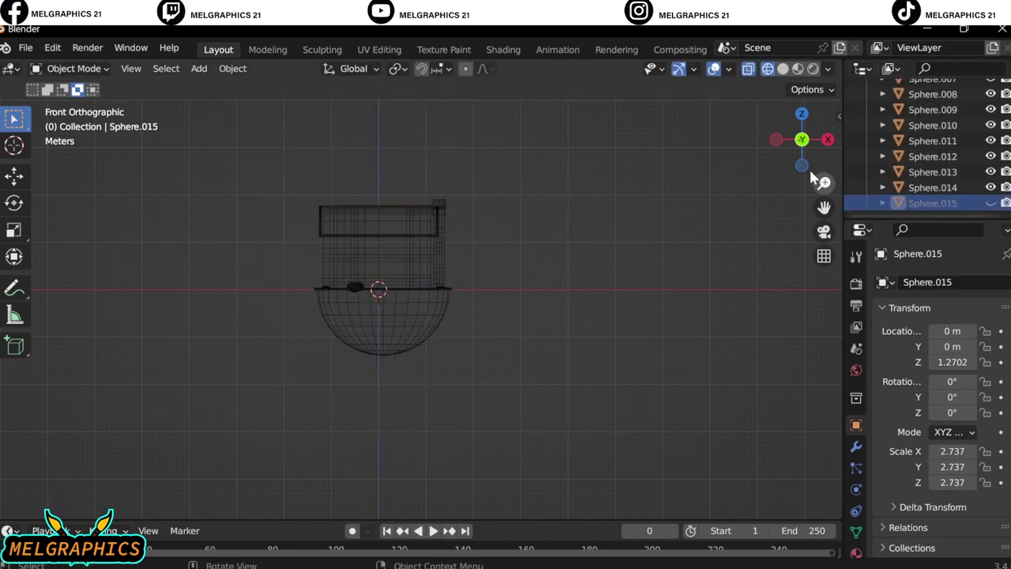
- Add a small UV sphere for a cloud above the house, shrink it, and shift it left
key("shift+a")
left_click(517, 255)
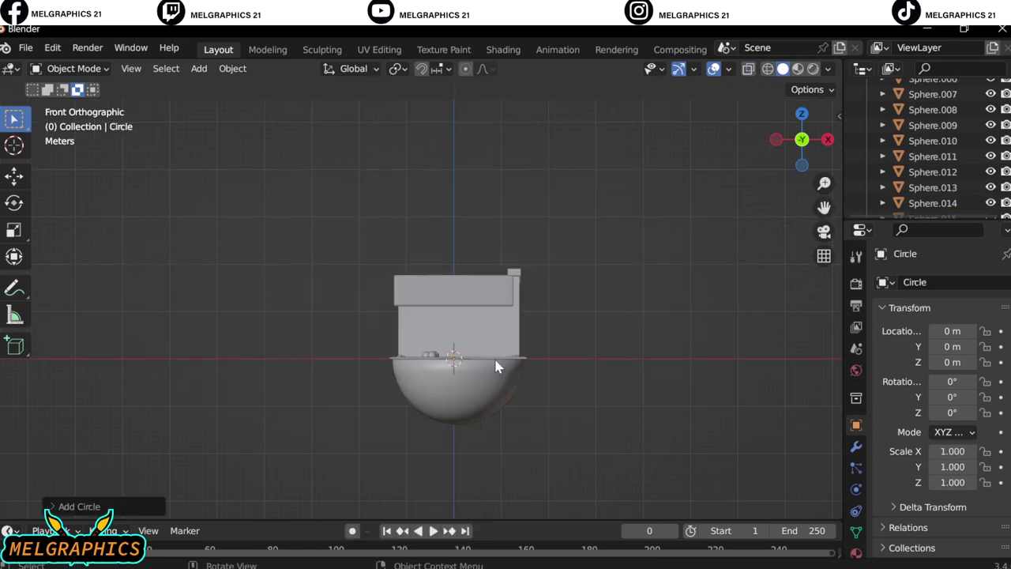
key("ctrl+z")
key("shift+a")
left_click(564, 304)
key("g")
key("z")
left_click(539, 192)
key("s")
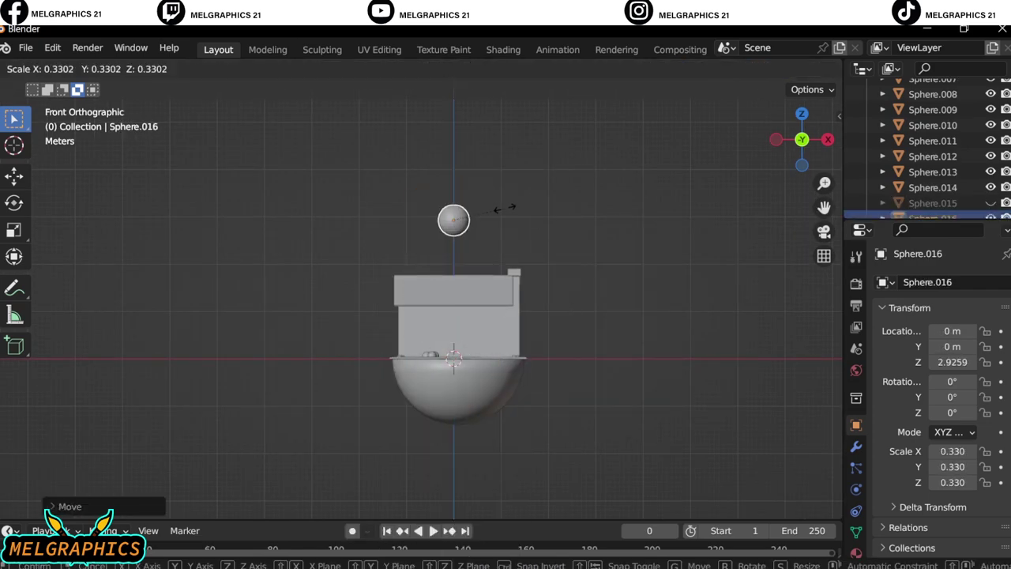
left_click(540, 192)
left_click_drag(825, 207, 819, 328)
key("g")
left_click(445, 226)
- Duplicate the sphere into a three-puff cloud with a larger middle puff, and shade it smooth
key("shift+d")
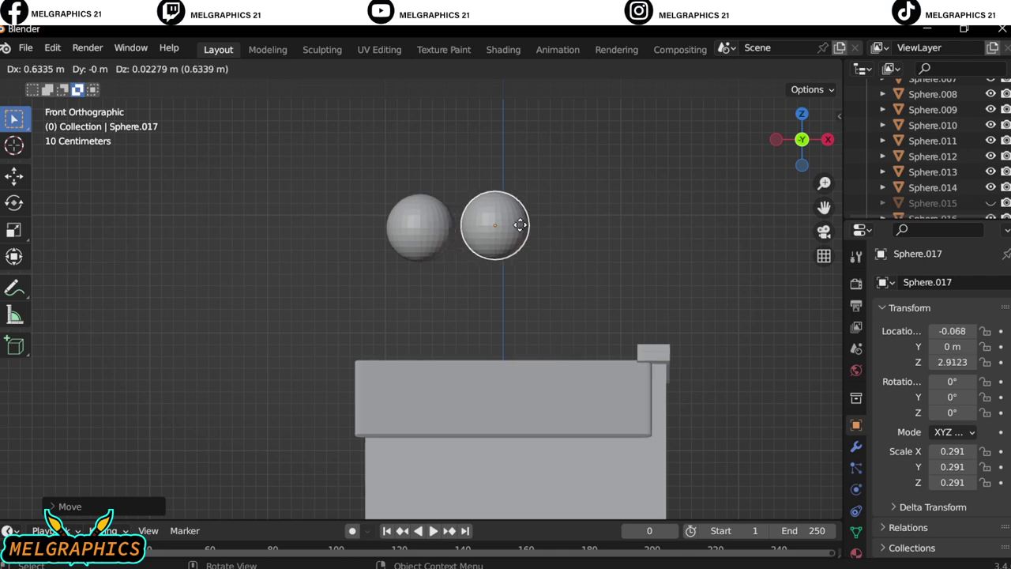
left_click(519, 226)
key("s")
left_click(557, 272)
key("shift+d")
left_click(557, 257)
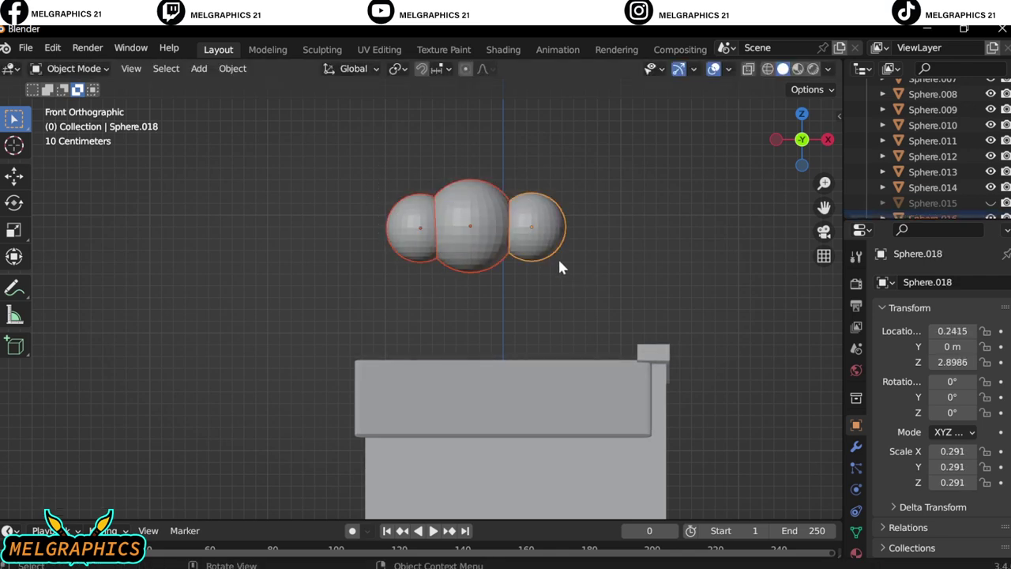
mouse_move(557, 257)
middle_mouse_down()
mouse_move(554, 343)
mouse_move(513, 218)
middle_mouse_up()
right_click(513, 219)
left_click(513, 219)
- Duplicate the whole three-sphere cloud and place the copy beside the first
left_click_drag(372, 153, 549, 270)
key("shift+d")
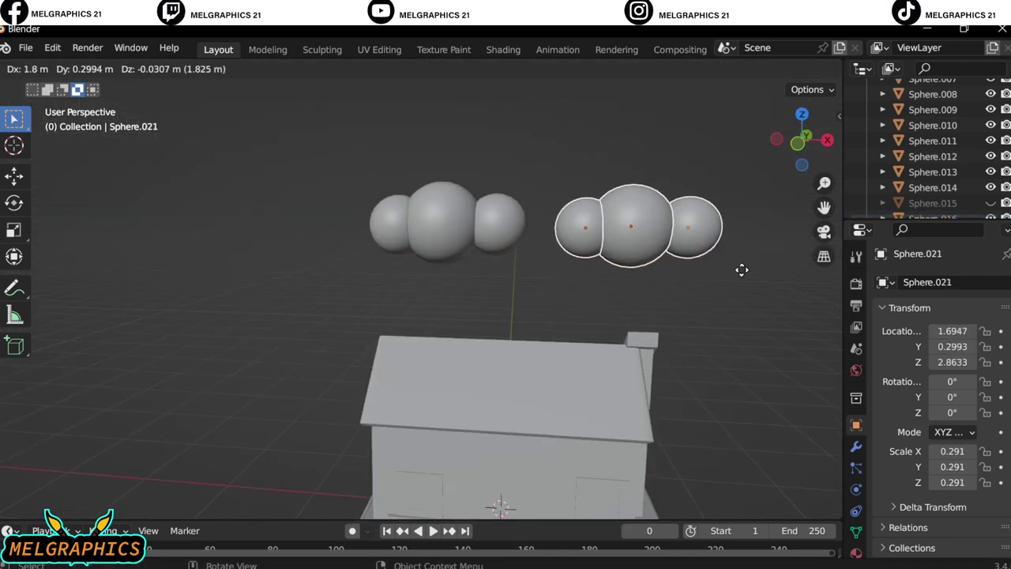
mouse_move(742, 271)
middle_mouse_down()
mouse_move(433, 431)
mouse_move(492, 440)
middle_mouse_up()
- Select the sky sphere Sphere.015 and frame it in front view
key("KP_1")
scroll(937, 158, "down", 3)
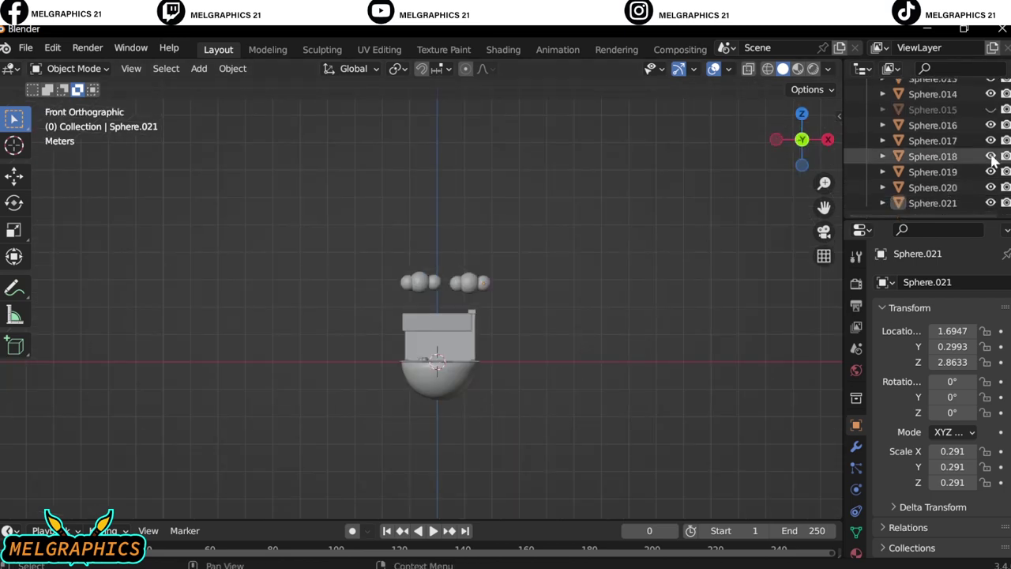
left_click(932, 109)
key("KP_Decimal")
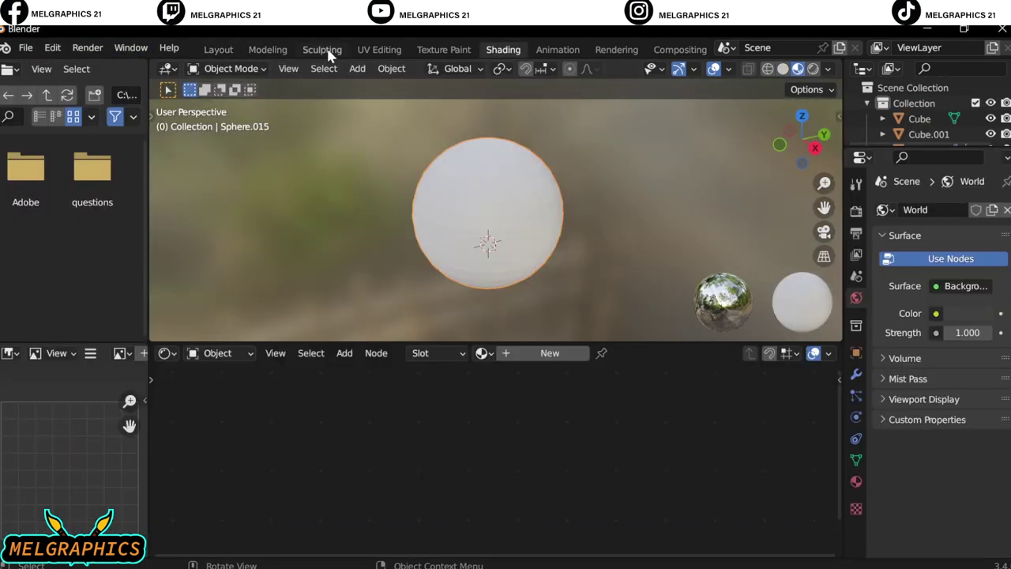
- In Layout, show Sphere.015's modifiers and open the Add Modifier list
left_click(218, 49)
left_click(856, 446)
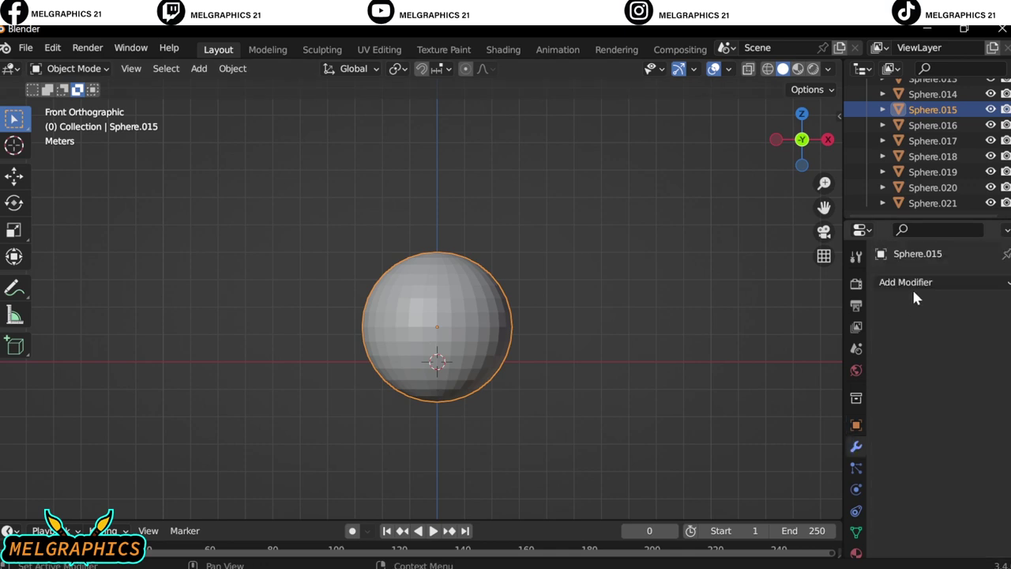
left_click(913, 286)
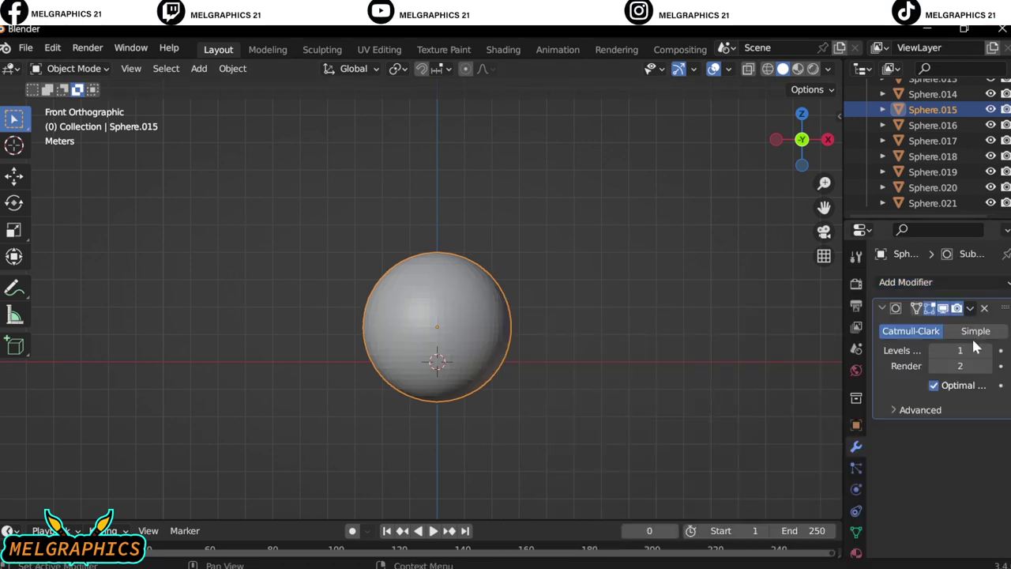
- Apply the Subdivision modifier and give Sphere.015 a new Material.001 with Transmission 1.000
left_click(970, 308)
left_click(889, 325)
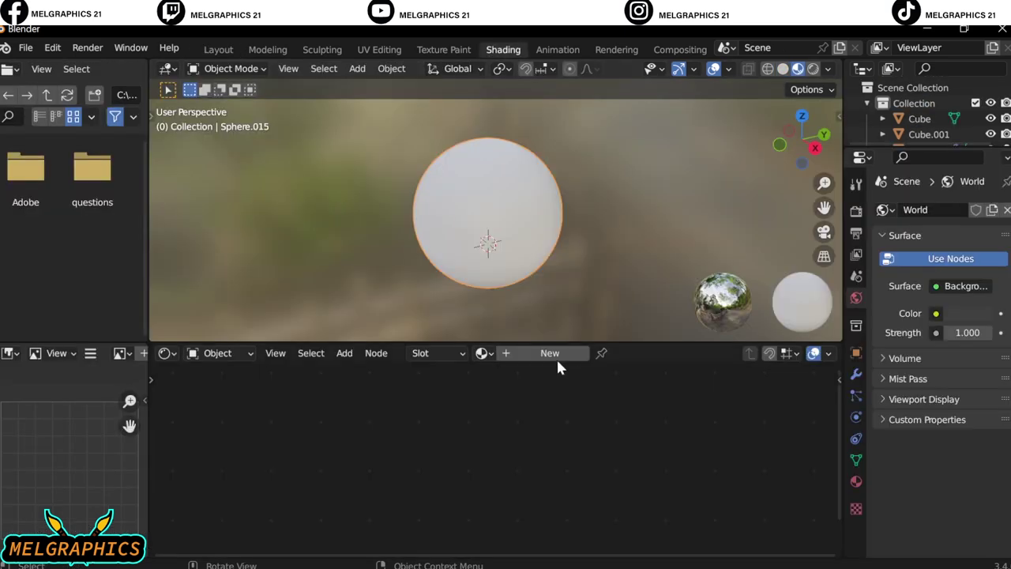
left_click(553, 354)
scroll(569, 474, "down", 5, "shift")
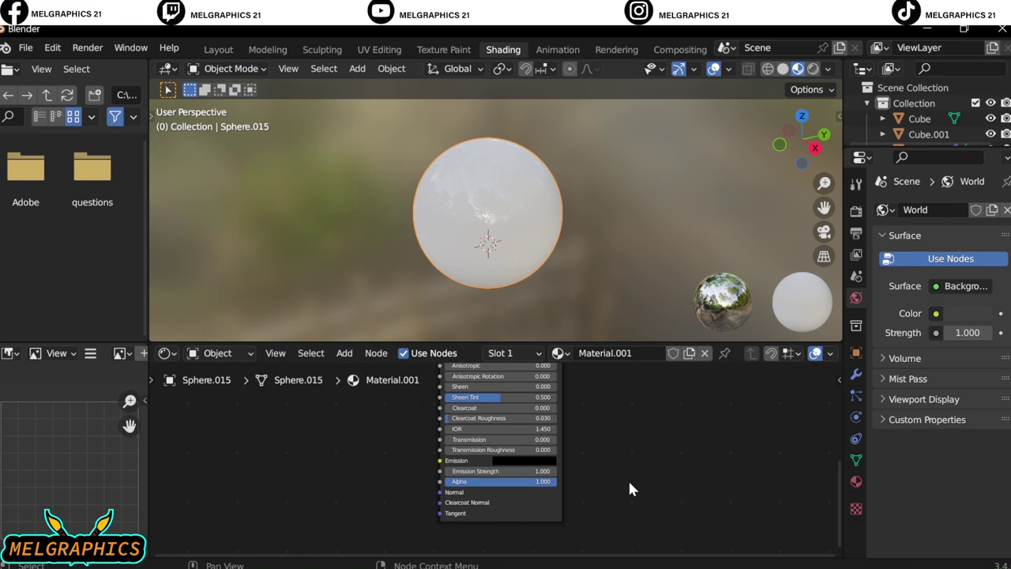
left_click_drag(498, 440, 614, 439)
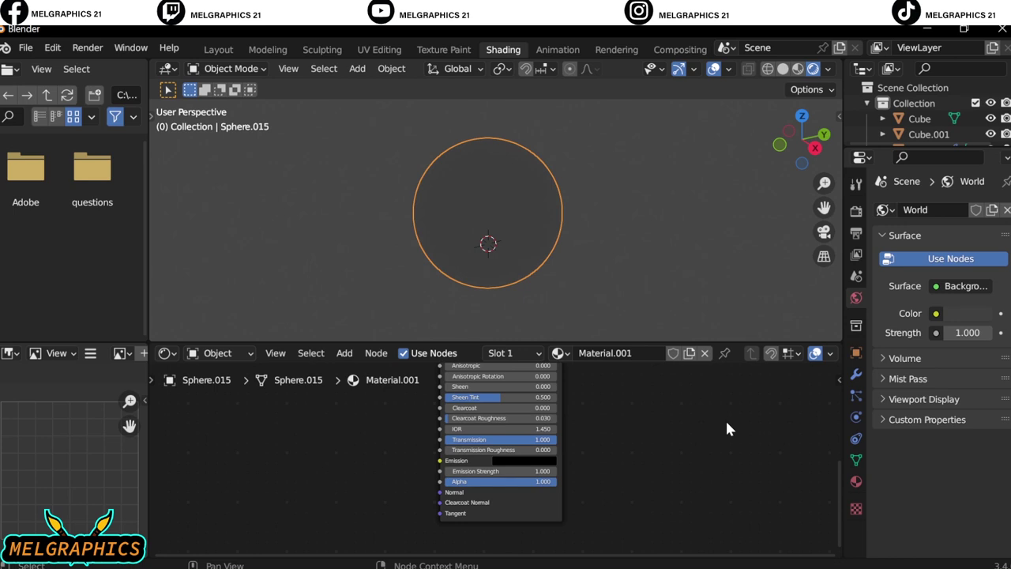
- Undo an accidental world environment texture and return to a solid front view of the sphere
left_click(937, 314)
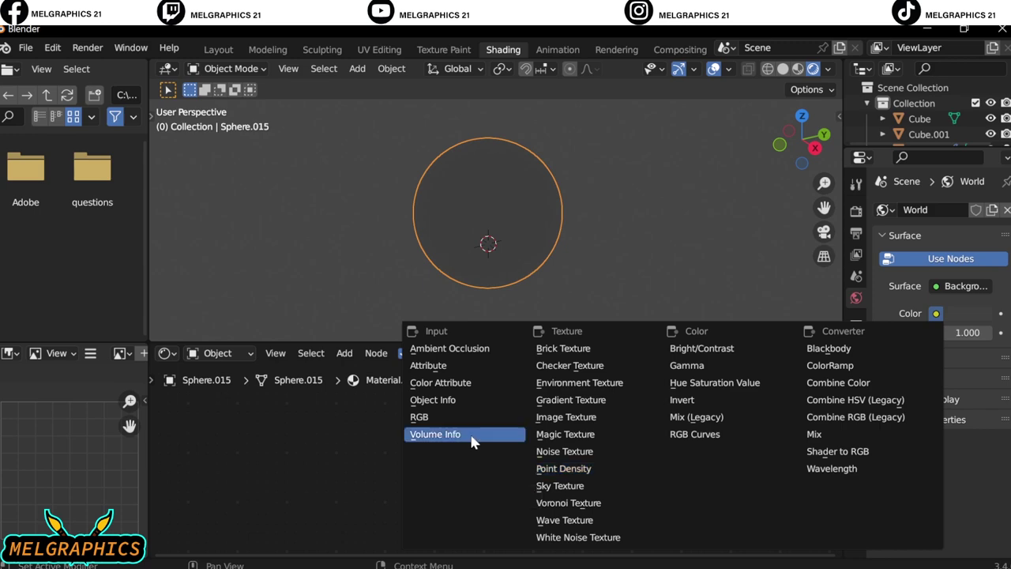
left_click(561, 382)
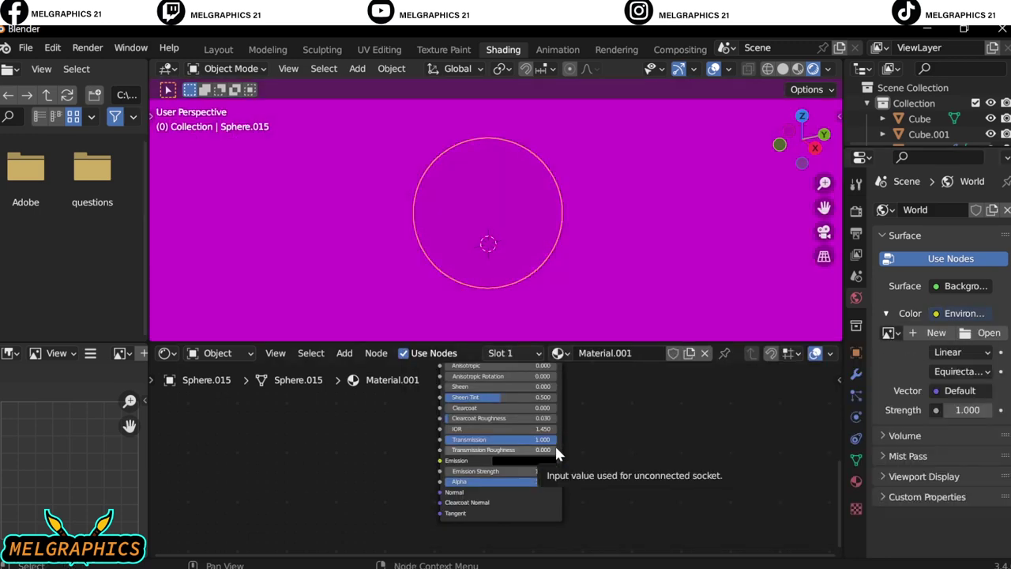
key("ctrl+z")
key("ctrl+z")
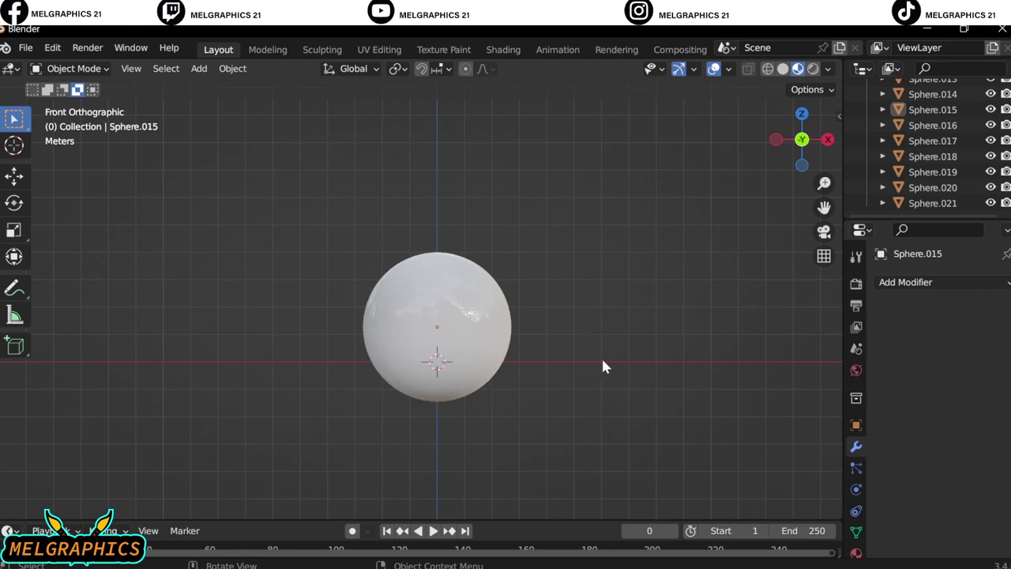
middle_click_drag(601, 356, 616, 268)
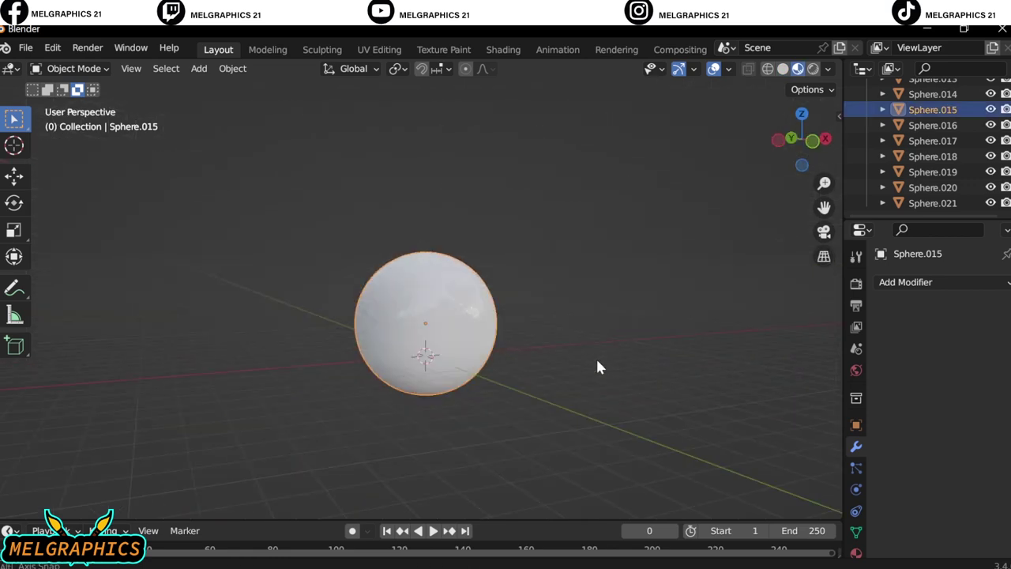
mouse_move(598, 366)
middle_mouse_down()
mouse_move(498, 331)
mouse_move(529, 387)
middle_mouse_up()
key("z")
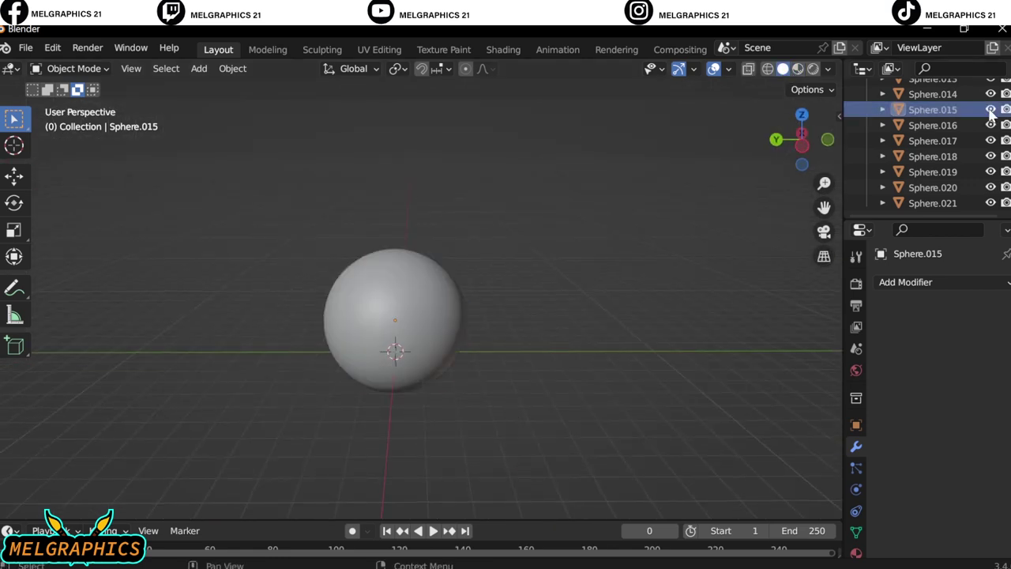
key("KP_1")
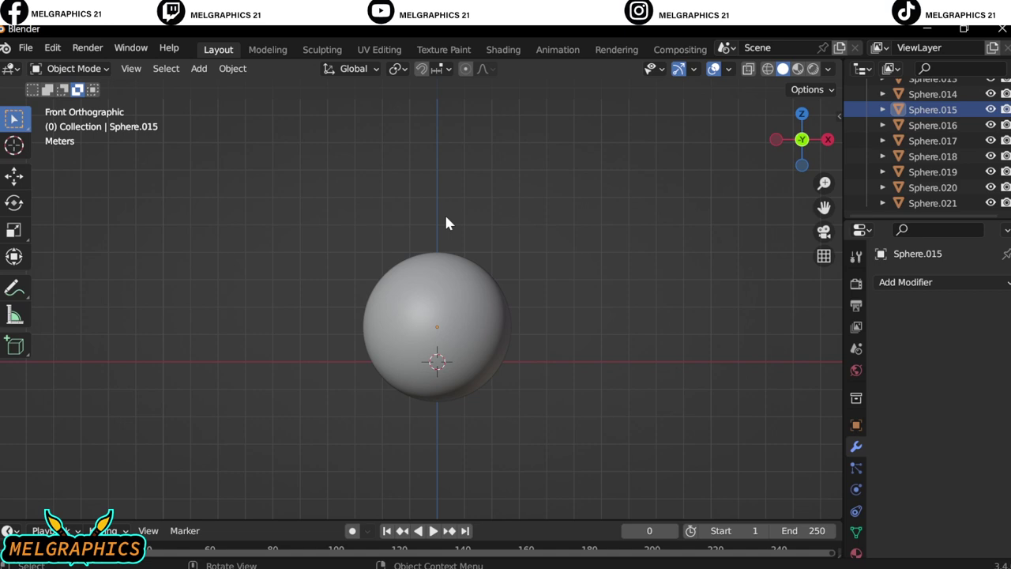
- Replace the sky sphere's Principled BSDF with a Transparent BSDF node
left_click(488, 257)
left_click(503, 49)
left_click(510, 387)
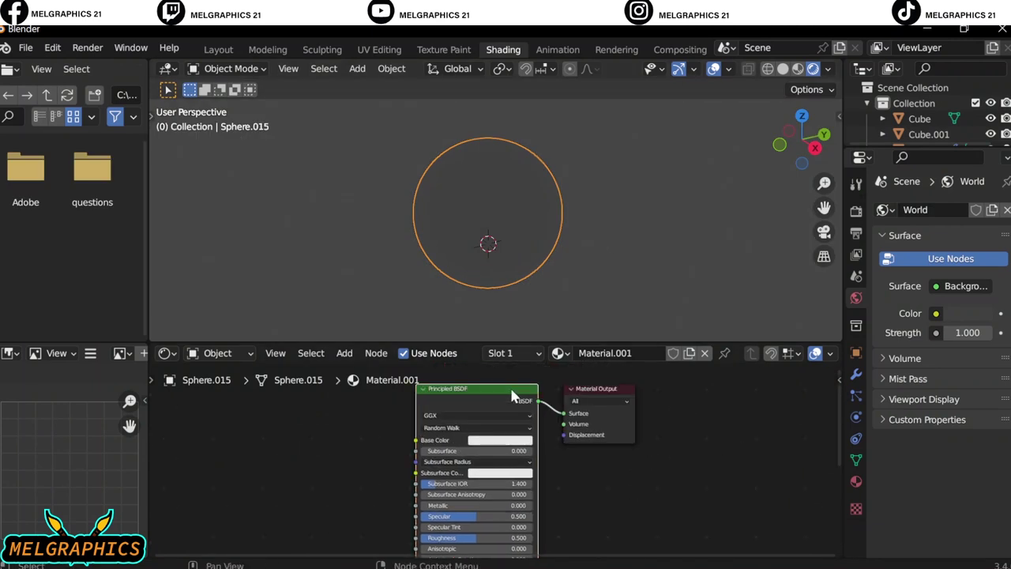
key("x")
key("shift+a")
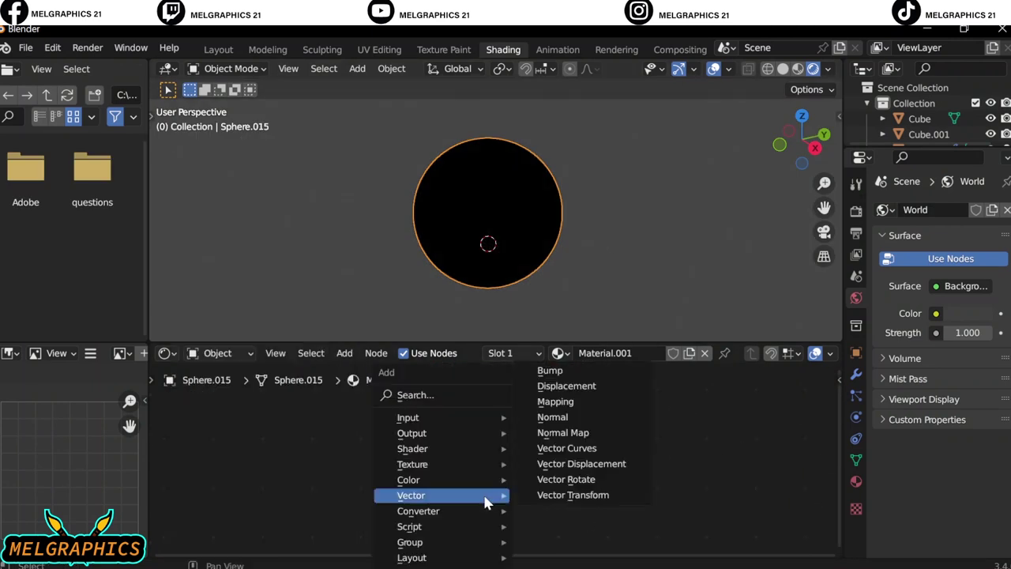
left_click(425, 395)
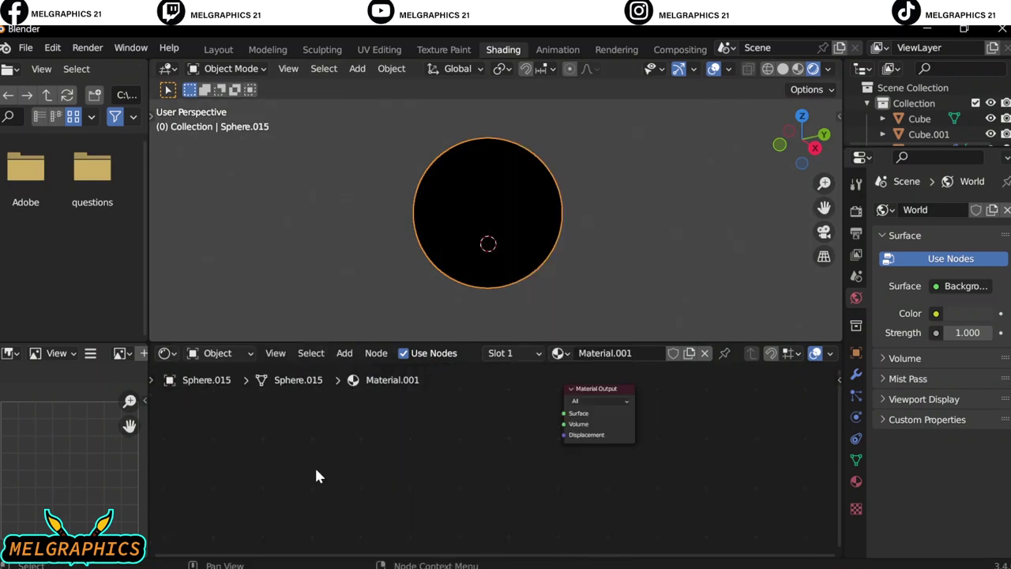
key("shift+a")
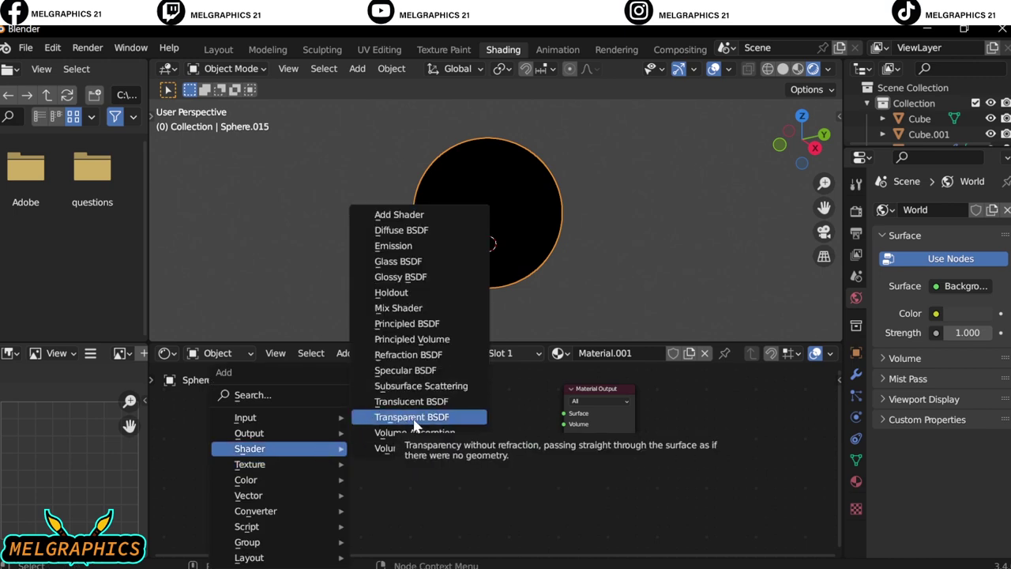
left_click(412, 416)
left_click(321, 427)
- Add Glossy BSDF and Mix Shader nodes, wiring both shaders through the mix into Material Output
key("shift+a")
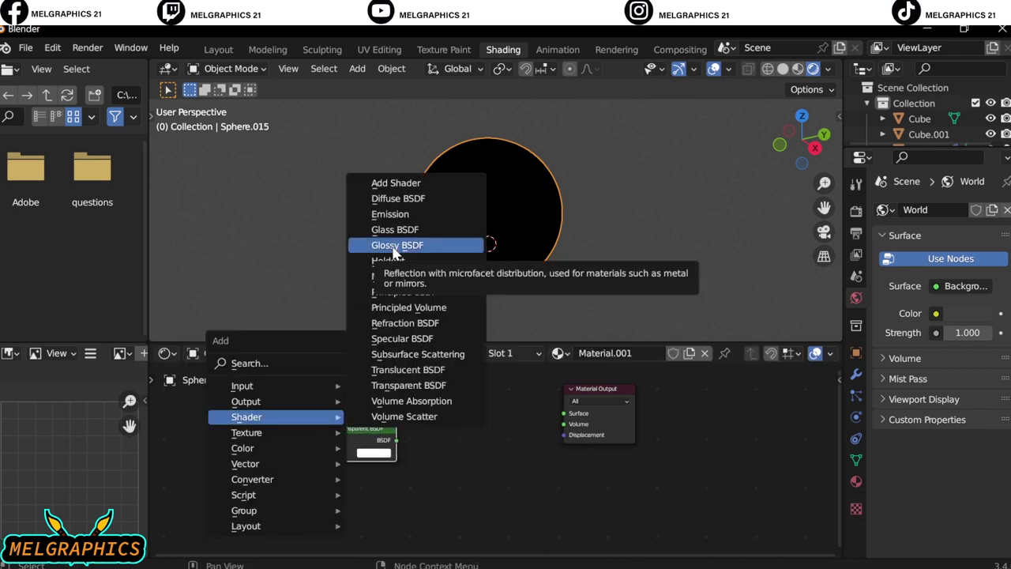
left_click(393, 246)
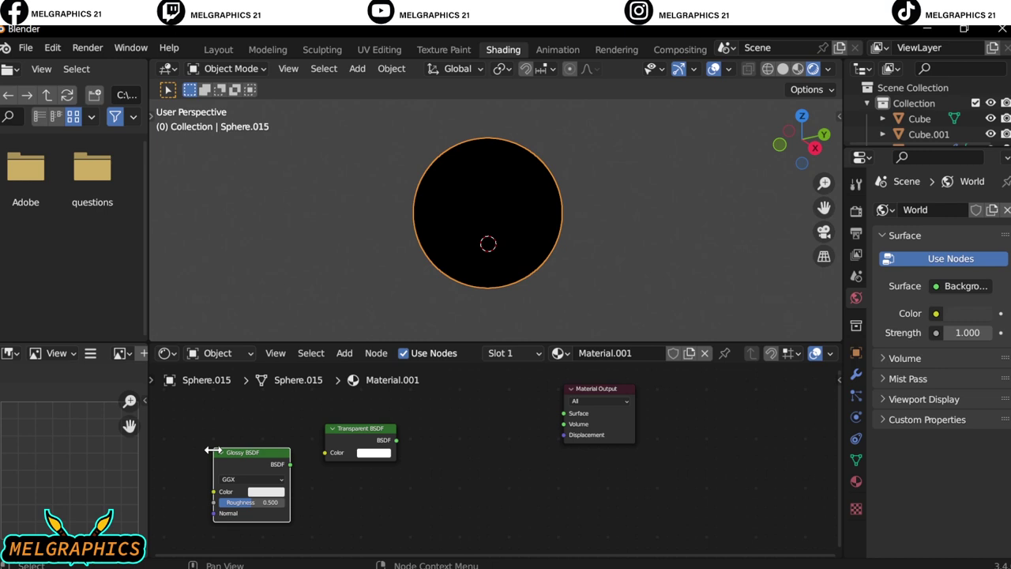
key("shift+a")
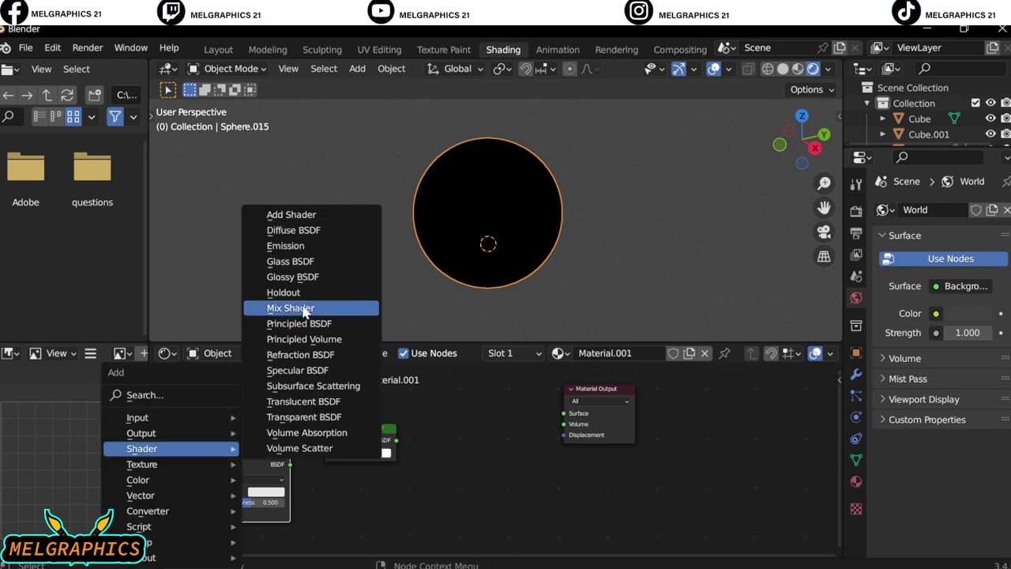
left_click(289, 244)
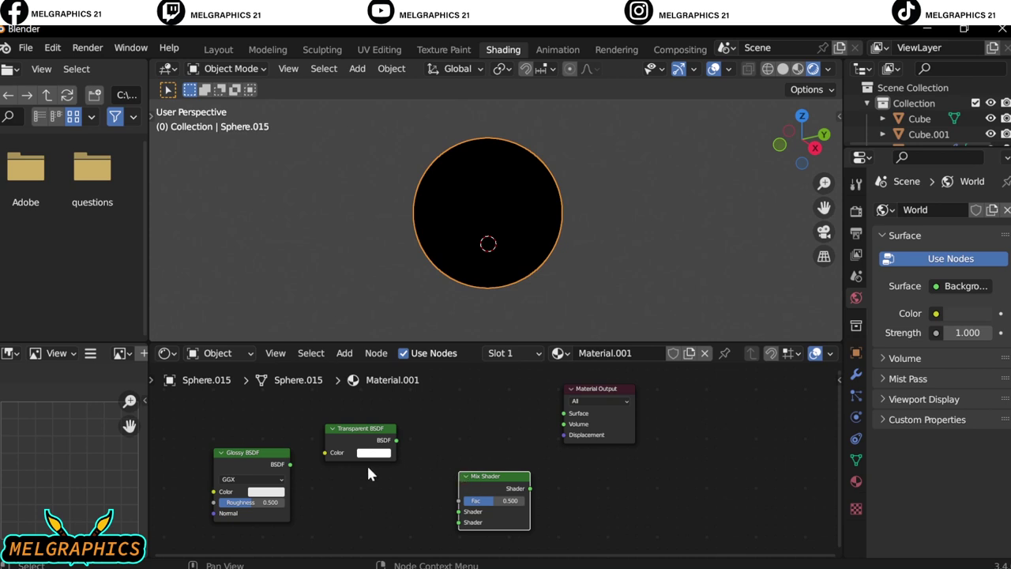
left_click_drag(396, 440, 458, 511)
left_click_drag(289, 464, 458, 522)
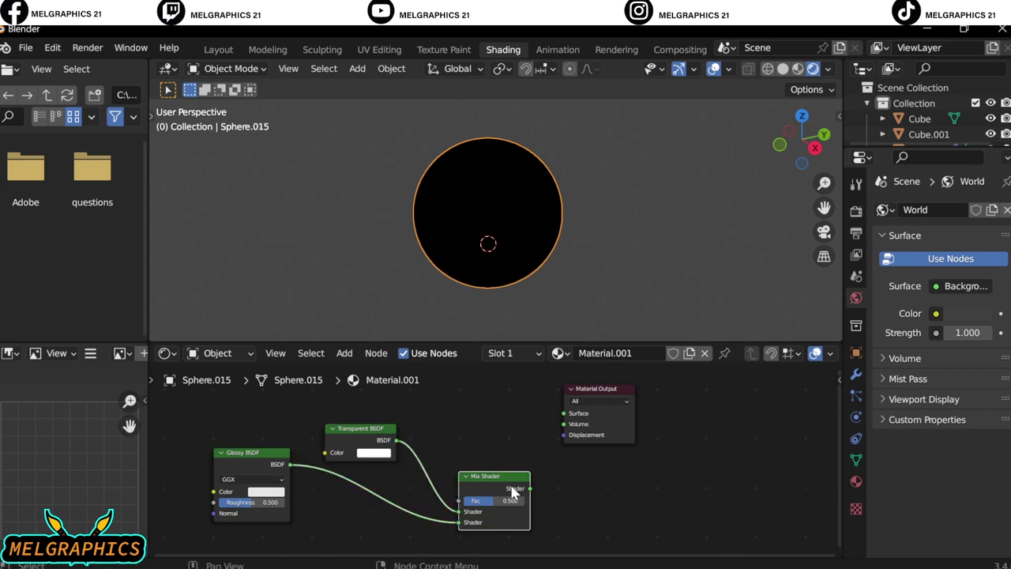
left_click_drag(530, 488, 563, 413)
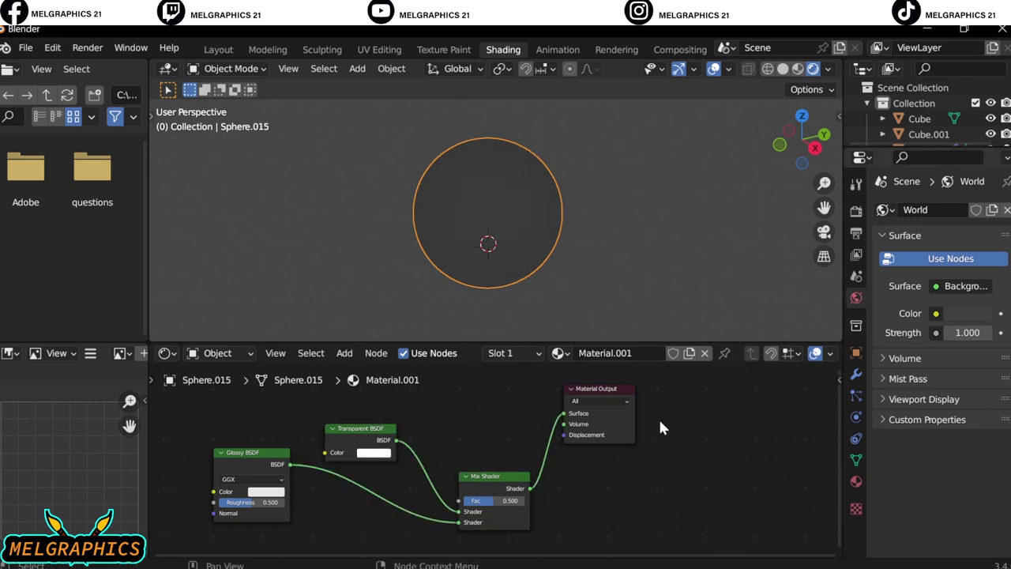
left_click(885, 209)
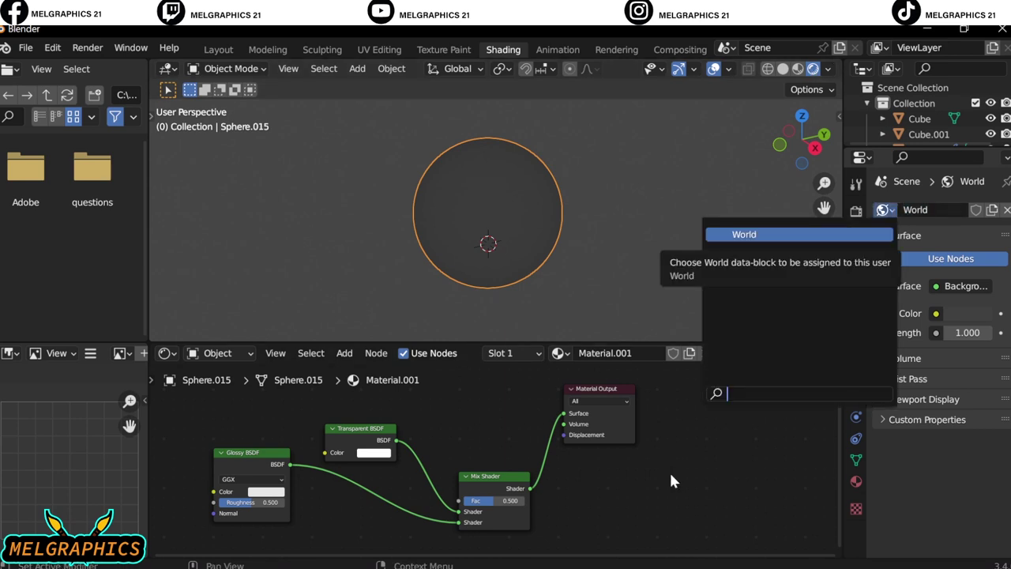
- Set the Mix Shader factor to 0.972
left_click(581, 400)
mouse_move(489, 500)
left_mouse_down()
mouse_move(466, 500)
mouse_move(522, 510)
left_mouse_up()
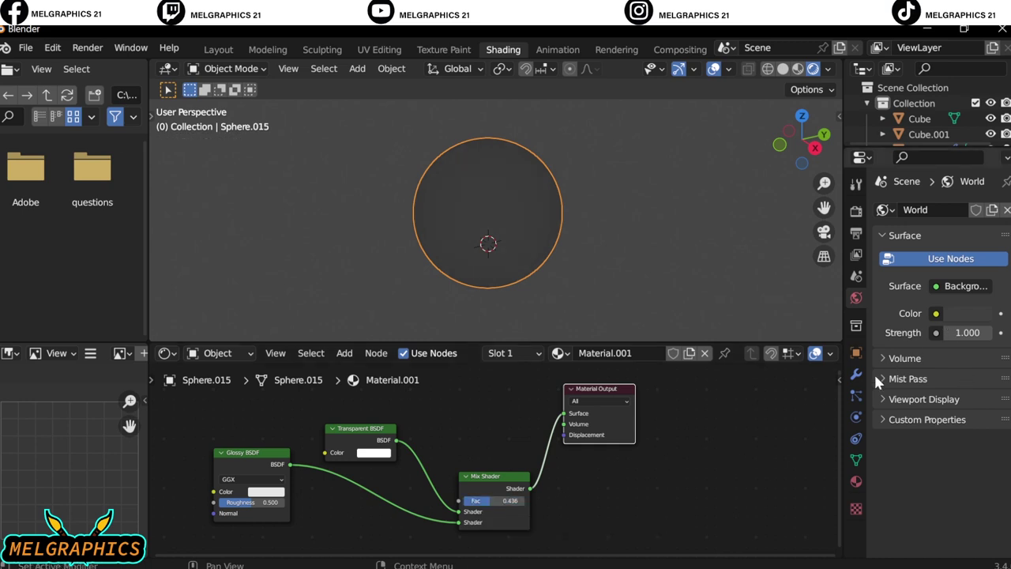
left_click(856, 211)
left_click(973, 209)
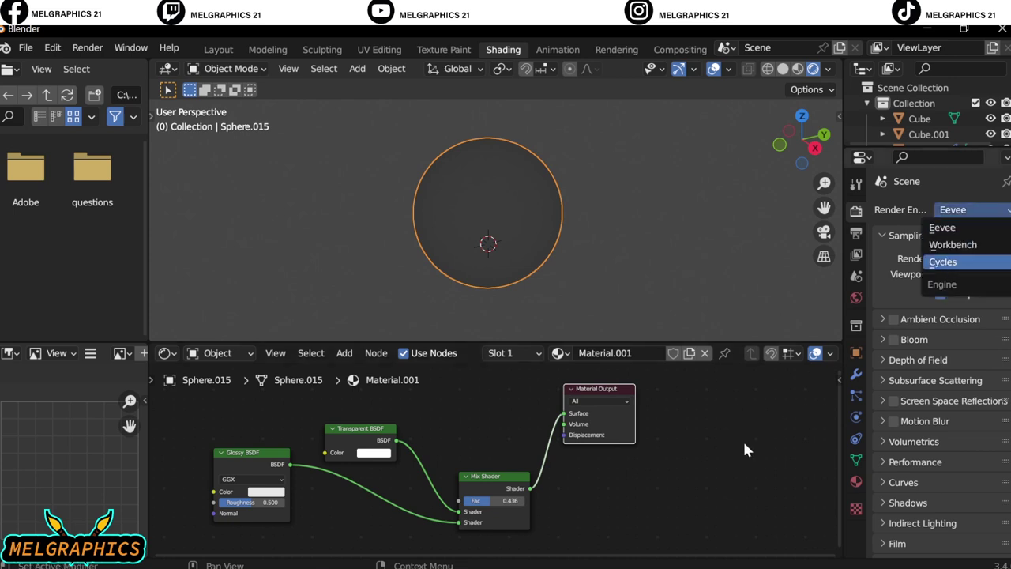
key("Return")
left_click_drag(493, 501, 610, 492)
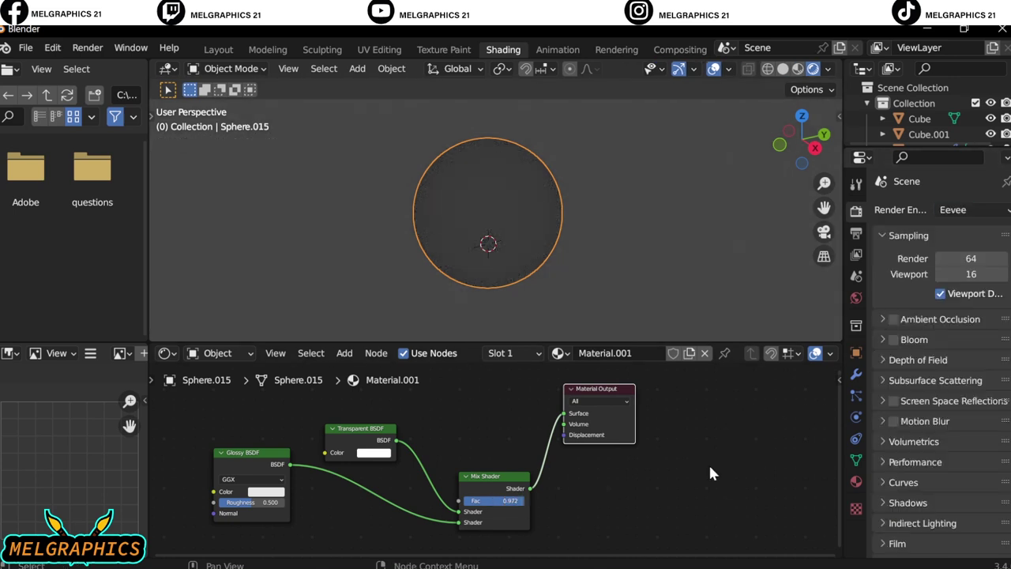
- Set Blend Mode to Alpha Blend, Shadow Mode to None, and enable Backface Culling
left_click(857, 481)
scroll(896, 479, "down", 2)
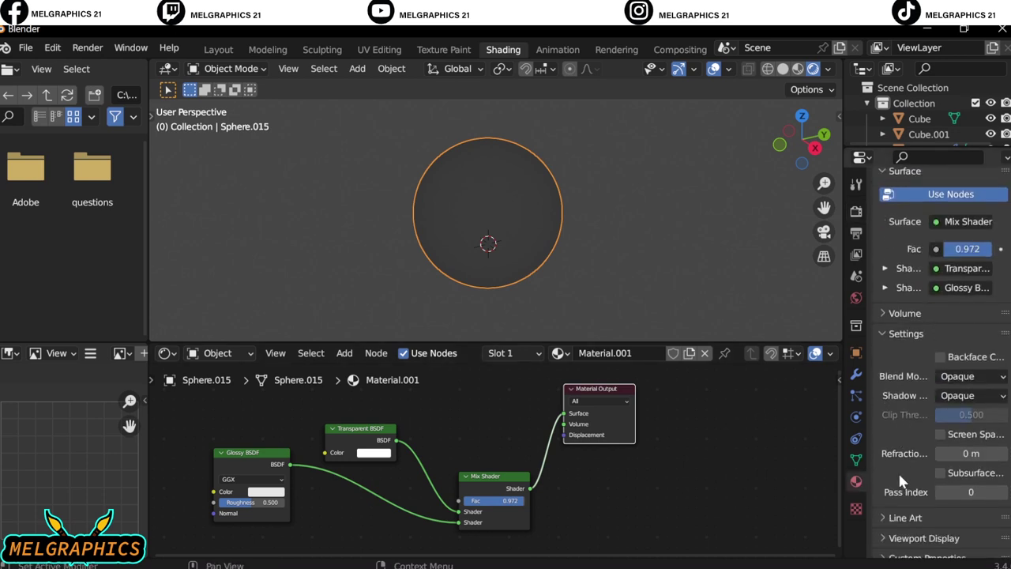
left_click(972, 376)
left_click(937, 445)
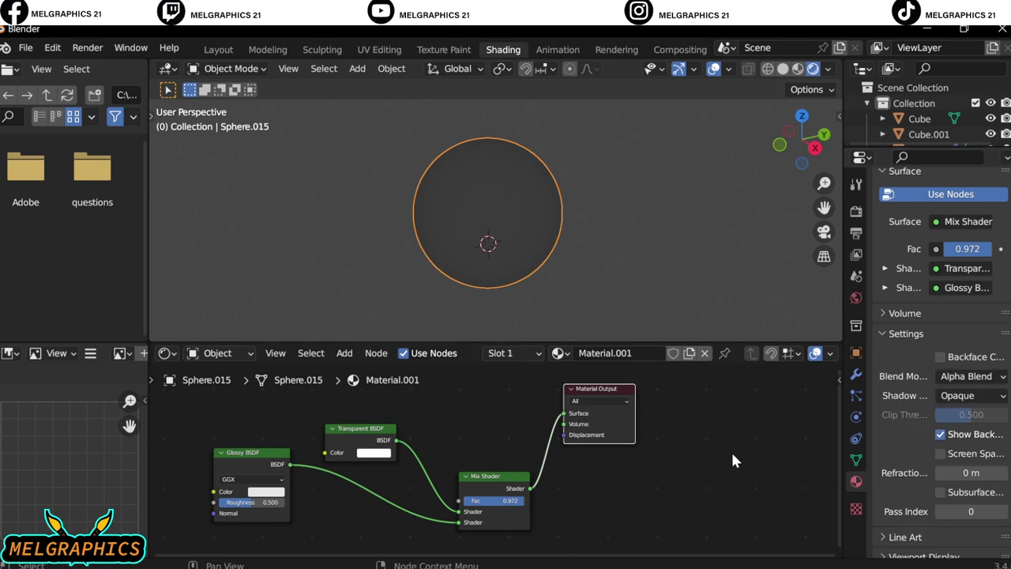
left_click(971, 395)
left_click(869, 413)
left_click(940, 357)
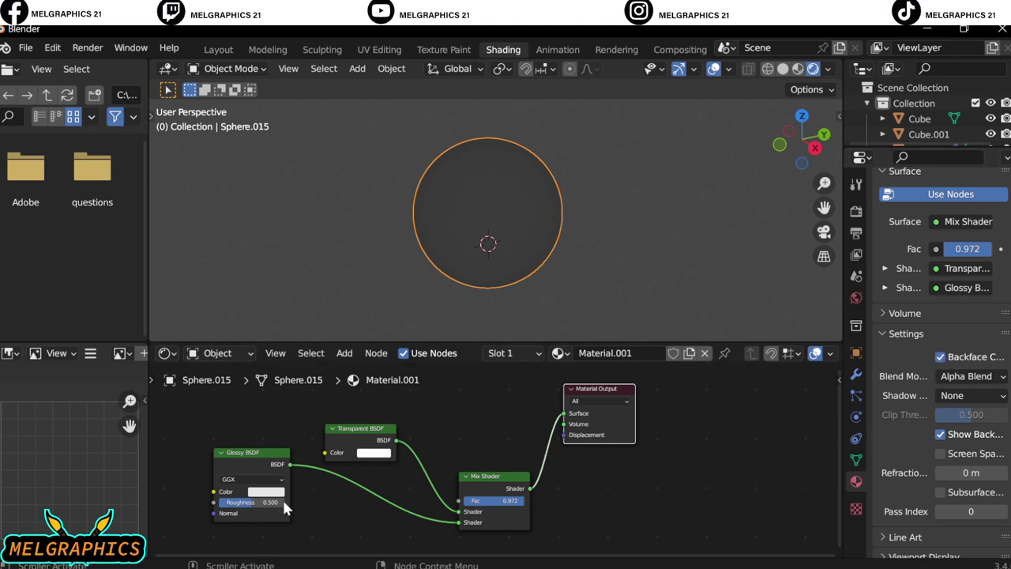
- Hide the sky sphere Sphere.015 to reveal the house, restoring it after an accidental delete
left_click(218, 49)
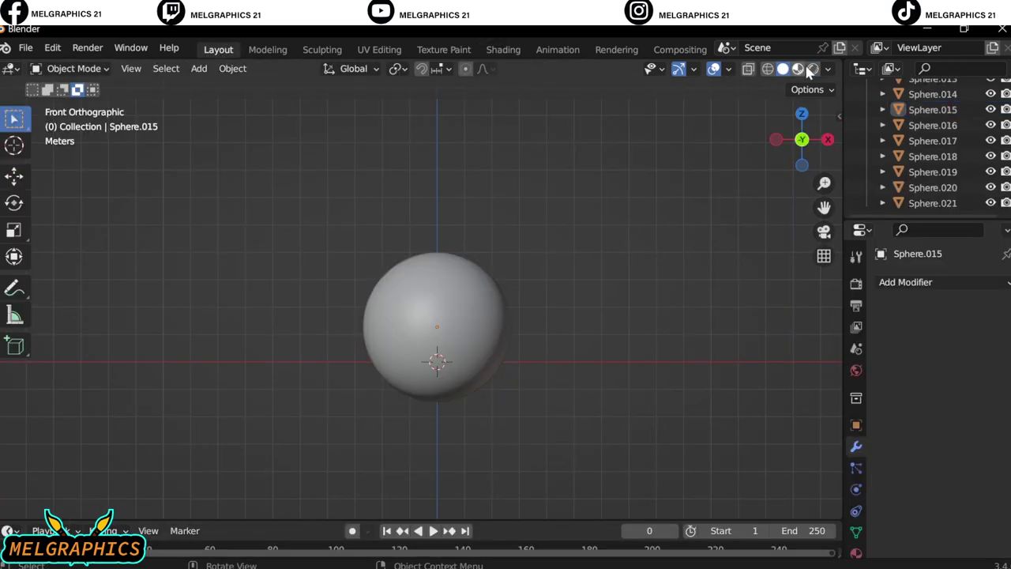
scroll(991, 195, "up", 5)
key("Delete")
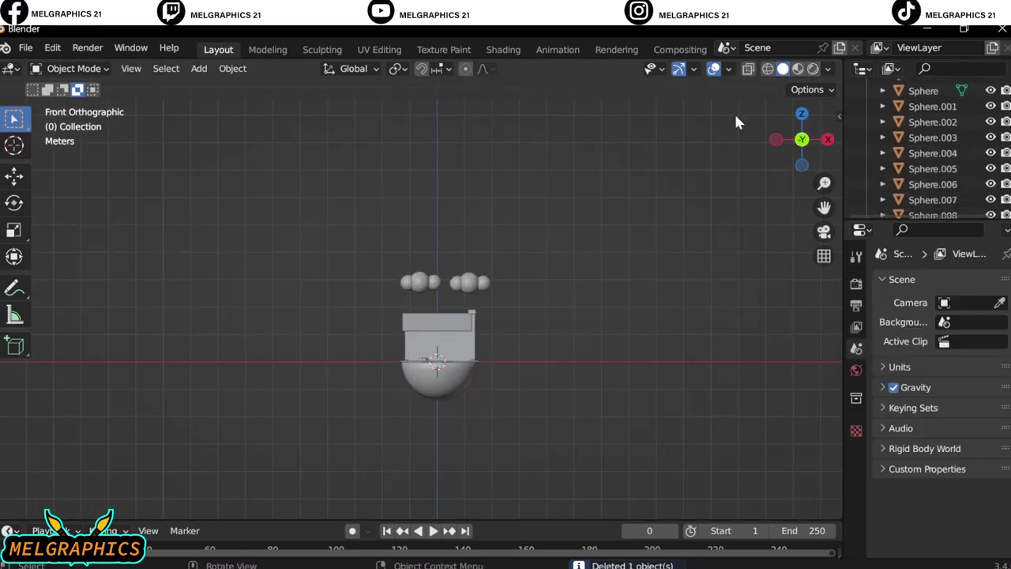
left_click(799, 70)
key("ctrl+z")
mouse_move(566, 403)
middle_mouse_down()
mouse_move(556, 399)
mouse_move(610, 366)
middle_mouse_up()
scroll(611, 367, "up", 2)
left_click(783, 69)
scroll(932, 158, "down", 5)
left_click(991, 174)
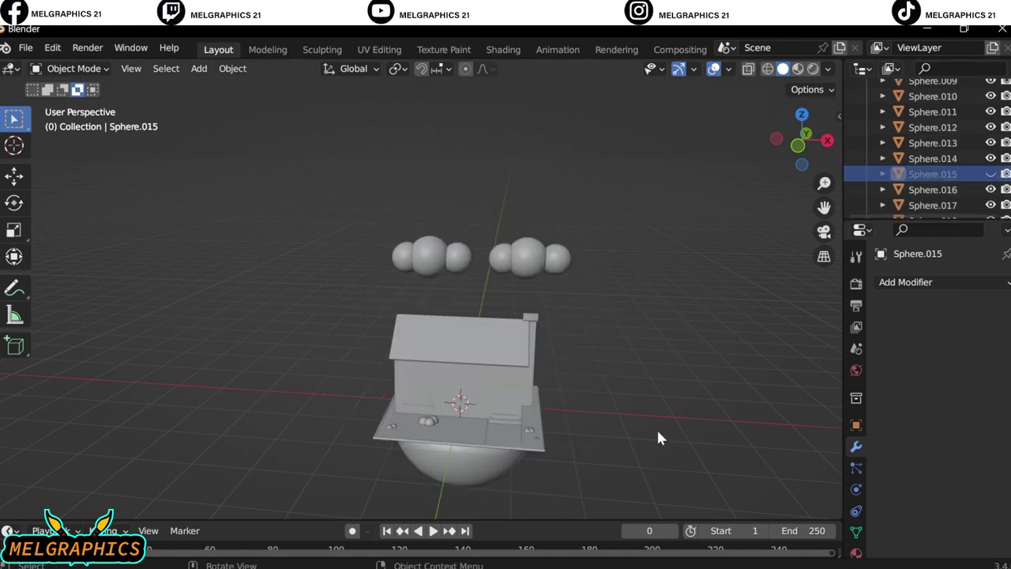
- Give the house body a new pink material, Material.002
left_click(463, 402)
left_click(856, 552)
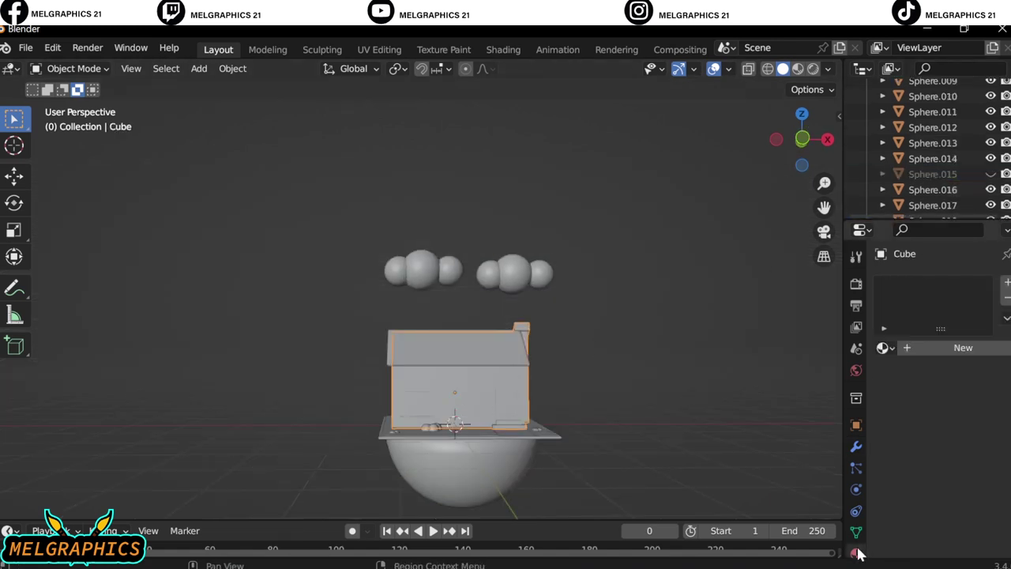
left_click(934, 347)
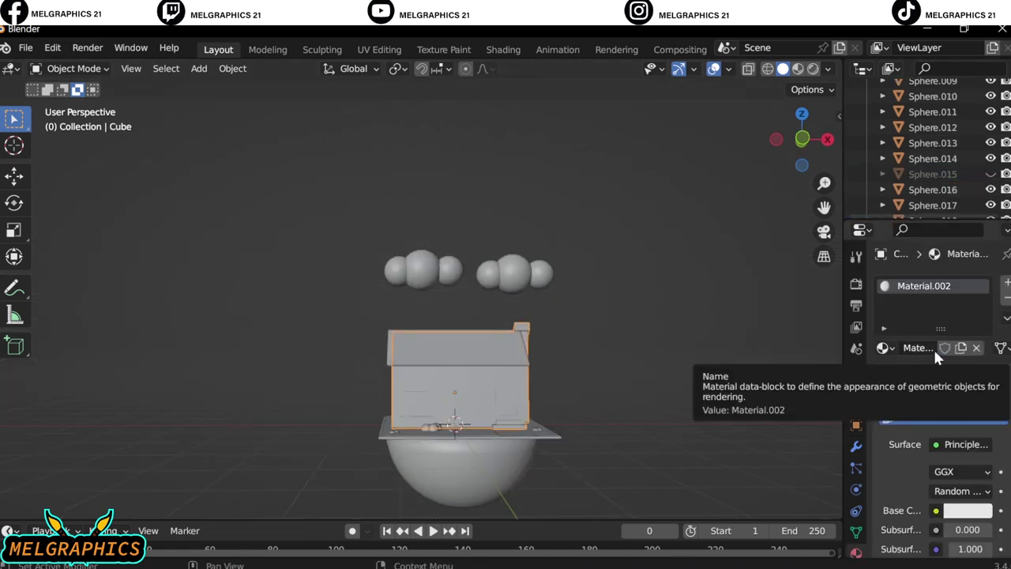
scroll(827, 357, "up", 3)
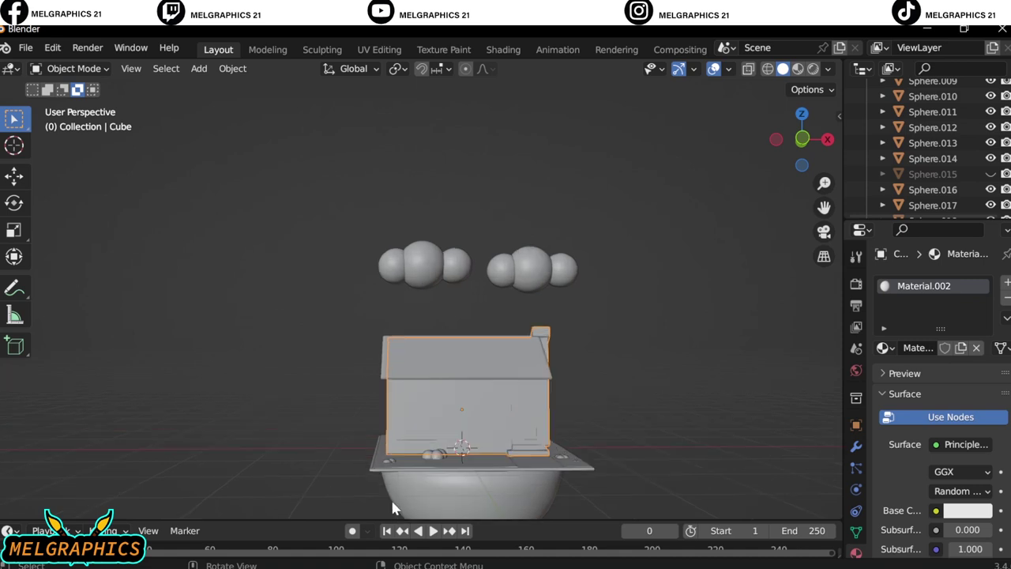
left_click(969, 510)
left_click_drag(912, 343, 932, 332)
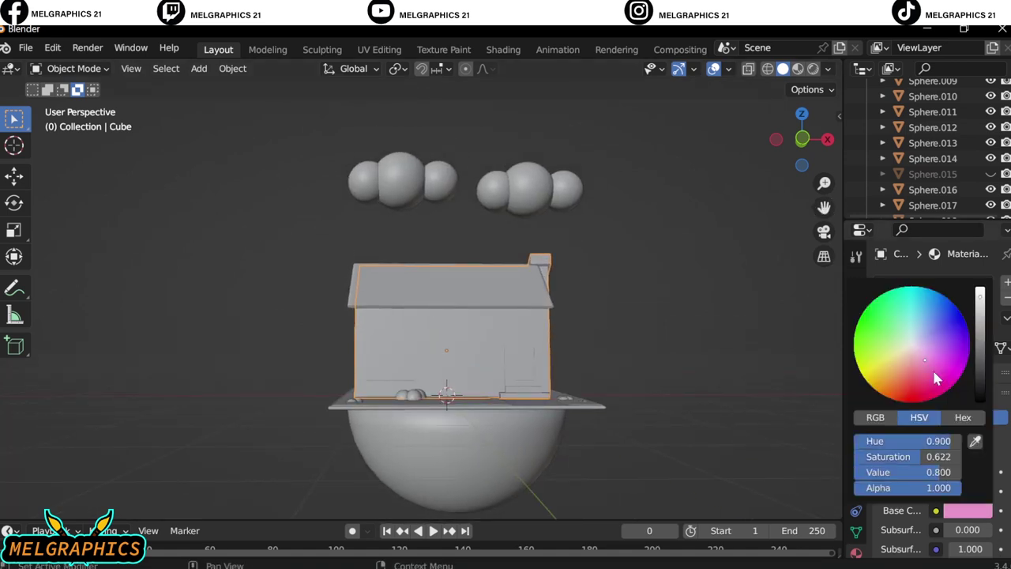
- Give the roof a darker pink Material.003 (H 0.949, S 0.724, V 0.442)
left_click(798, 68)
left_click(442, 284)
key("ctrl+v")
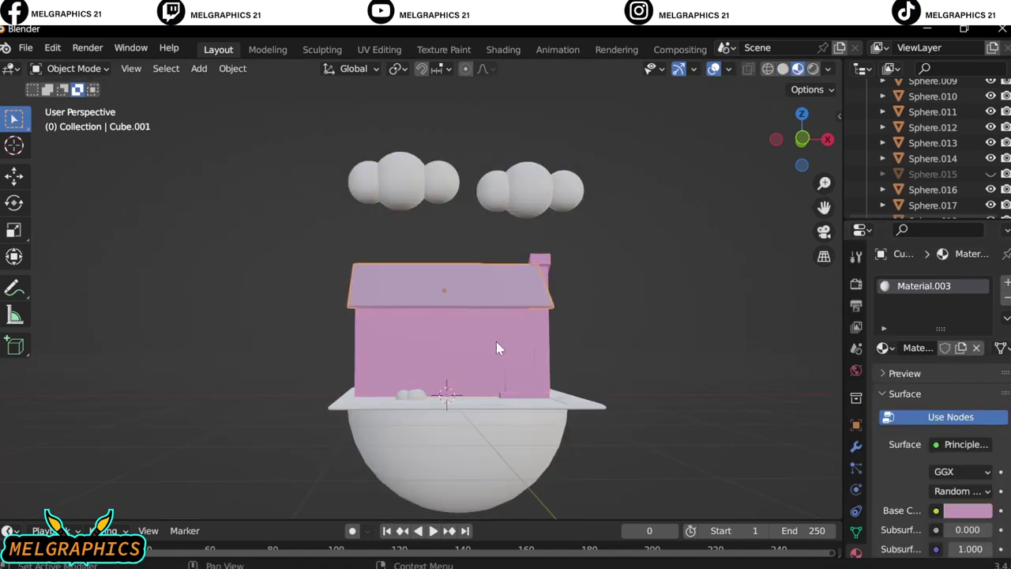
left_click(969, 510)
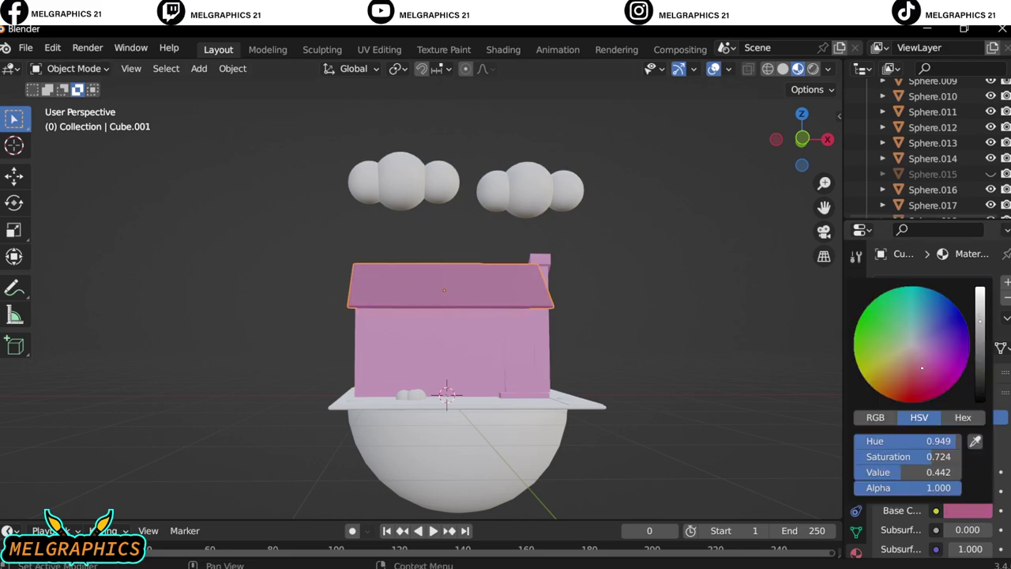
- Enter Edit Mode on the house and select the loop of door trim faces
middle_click_drag(610, 341, 451, 395)
left_click(496, 427)
left_click(68, 68)
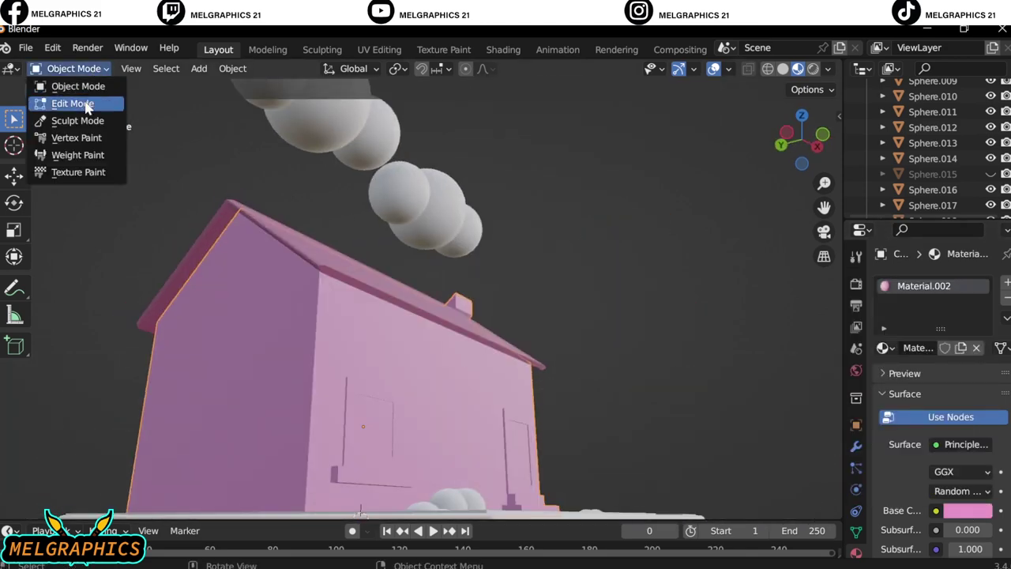
left_click(79, 101)
mouse_move(395, 332)
middle_mouse_down()
mouse_move(327, 400)
mouse_move(477, 403)
middle_mouse_up()
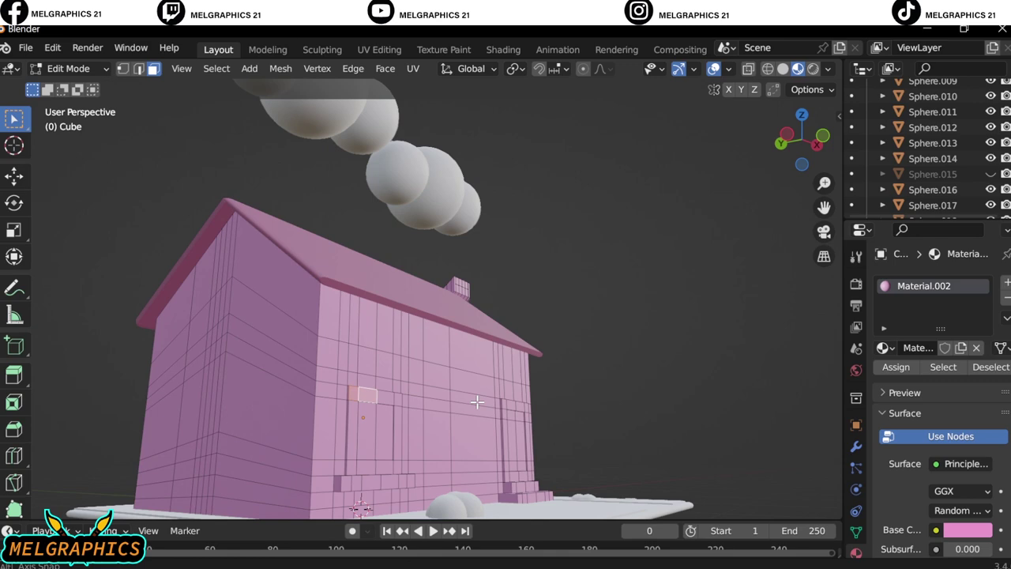
left_click(399, 458, "ctrl")
mouse_move(399, 458)
middle_mouse_down()
mouse_move(372, 448)
mouse_move(411, 468)
middle_mouse_up()
left_click(395, 474, "ctrl")
- Orbit around the house walls to inspect the window trim and chimney side
scroll(411, 468, "up", 3)
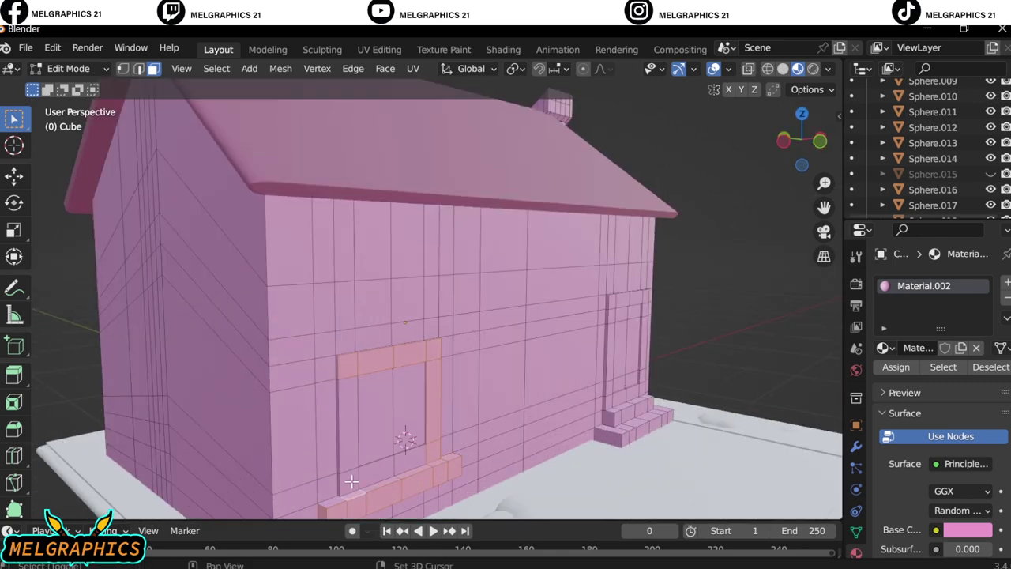
mouse_move(351, 482)
middle_mouse_down()
mouse_move(519, 420)
mouse_move(369, 445)
middle_mouse_up()
scroll(368, 445, "up", 3)
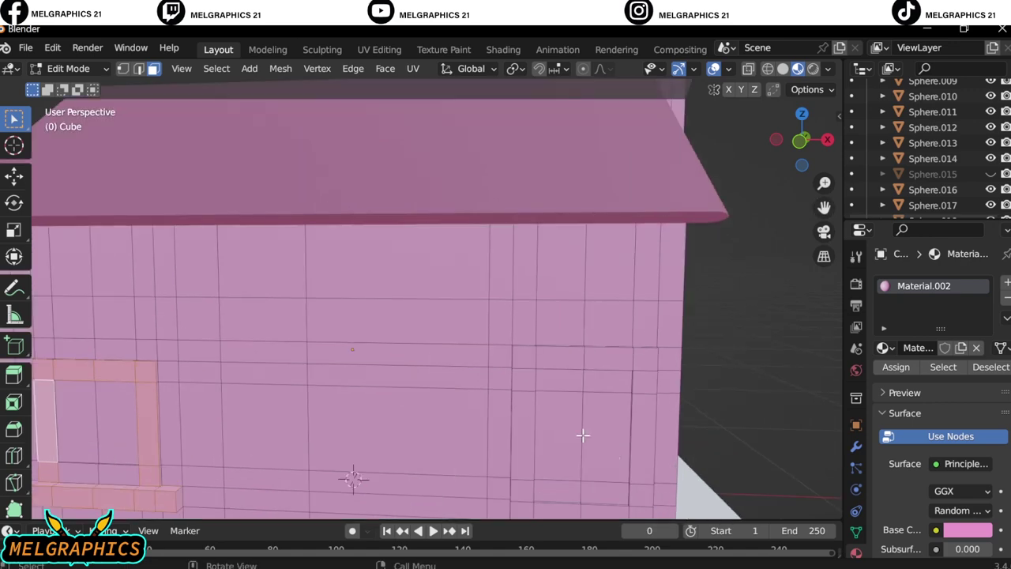
middle_click_drag(582, 435, 439, 335)
scroll(440, 335, "down", 3)
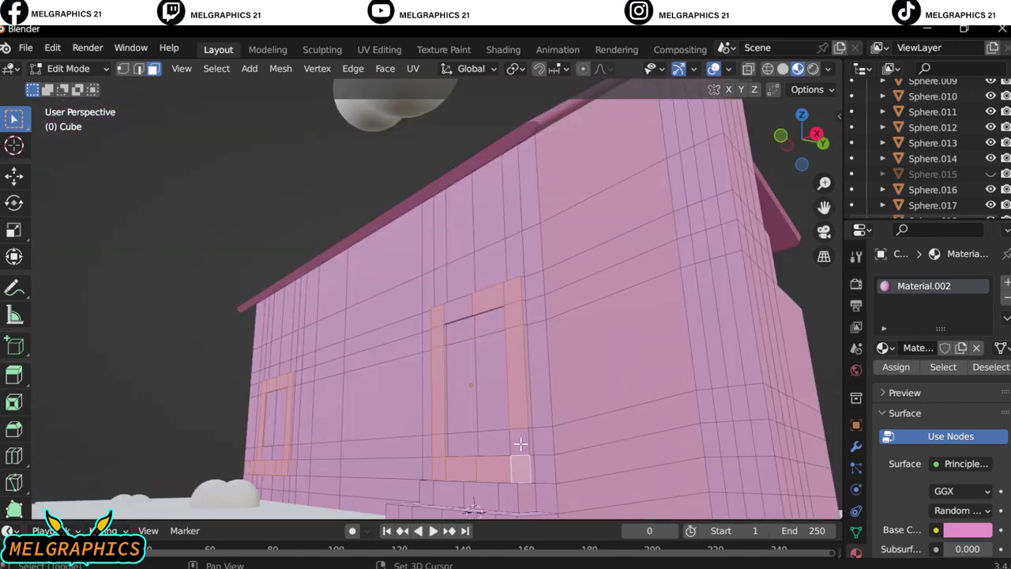
middle_click_drag(521, 445, 581, 490)
middle_click_drag(453, 487, 560, 471)
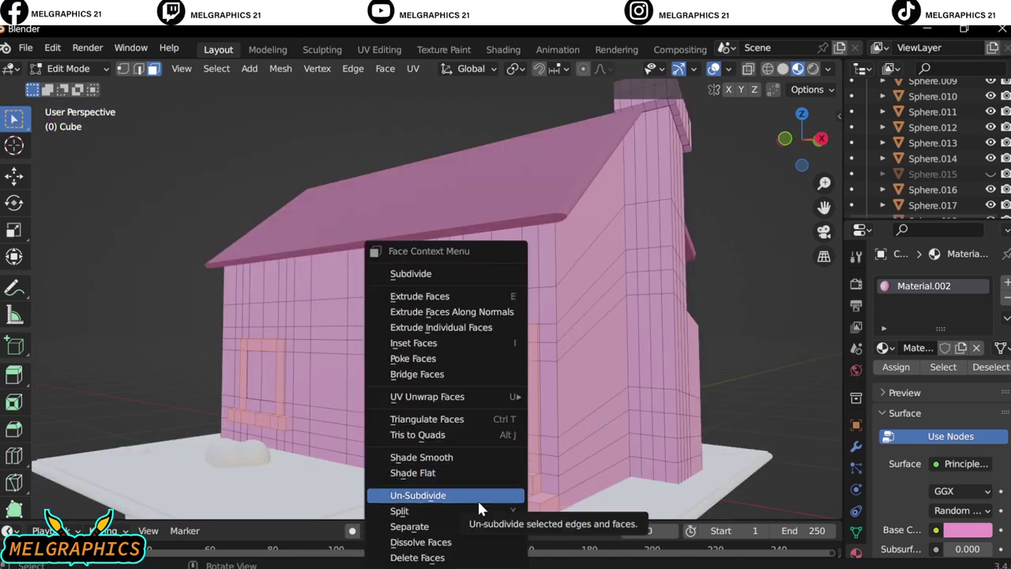
- Back in Object Mode, colour the trim Cube.002 pink (H 0.900, S 0.622, V 0.800)
left_click(93, 69)
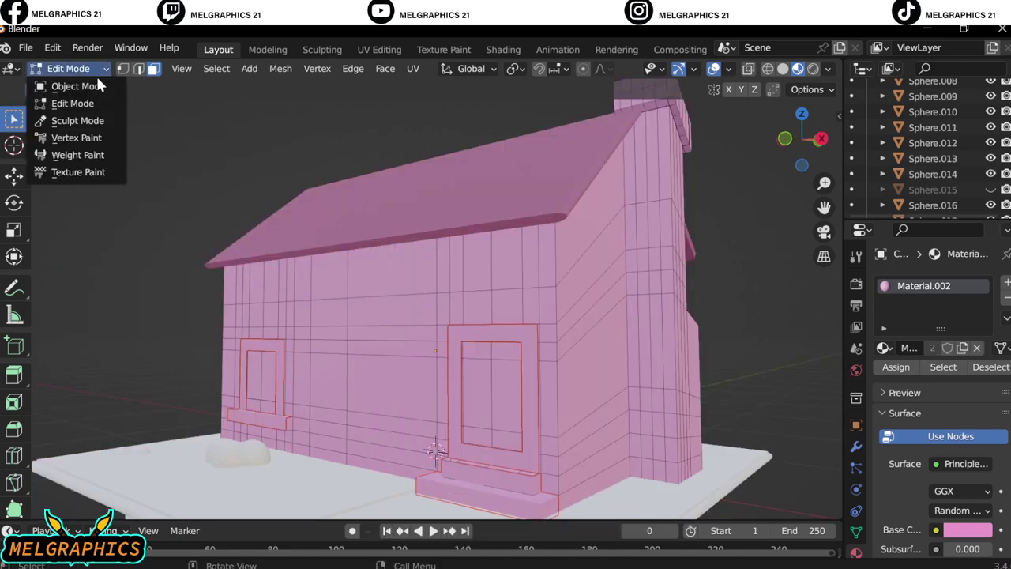
left_click(78, 86)
left_click(968, 511)
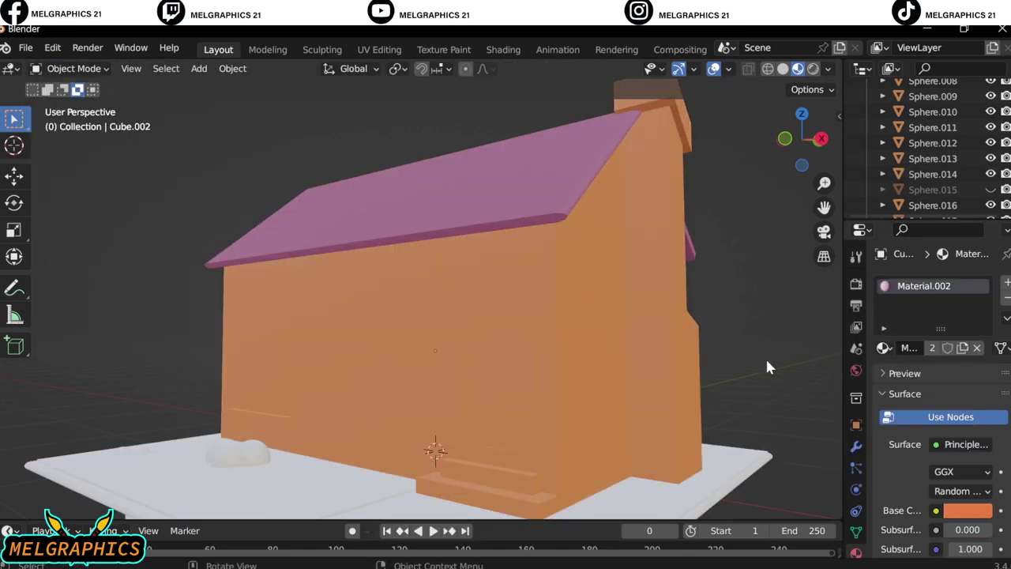
scroll(935, 156, "up", 5)
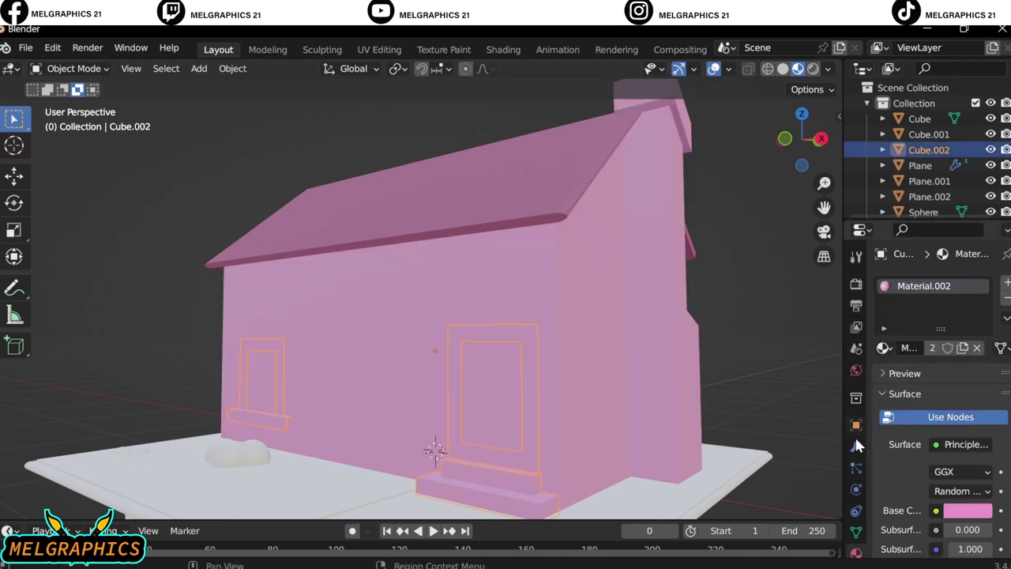
left_click(857, 445)
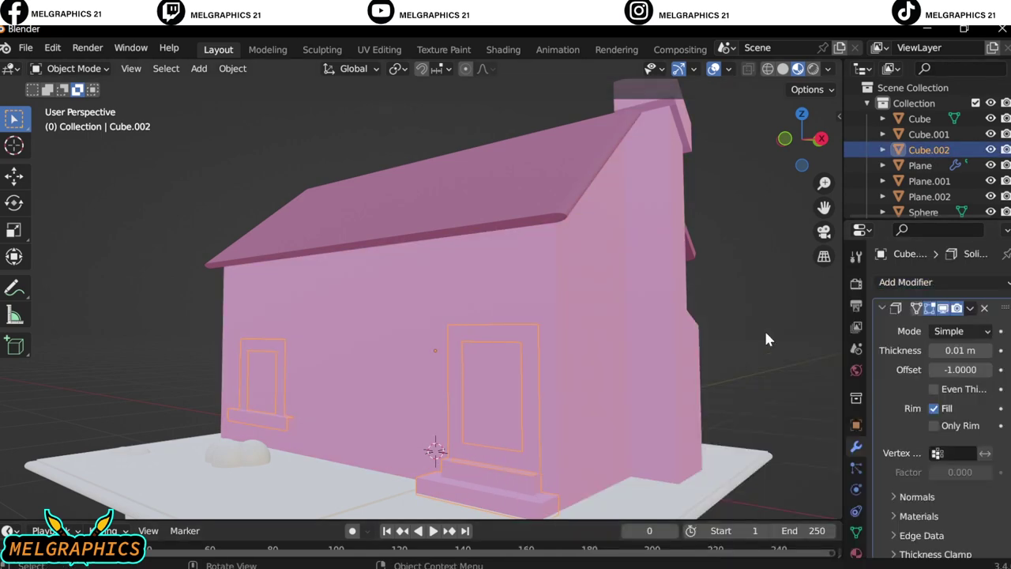
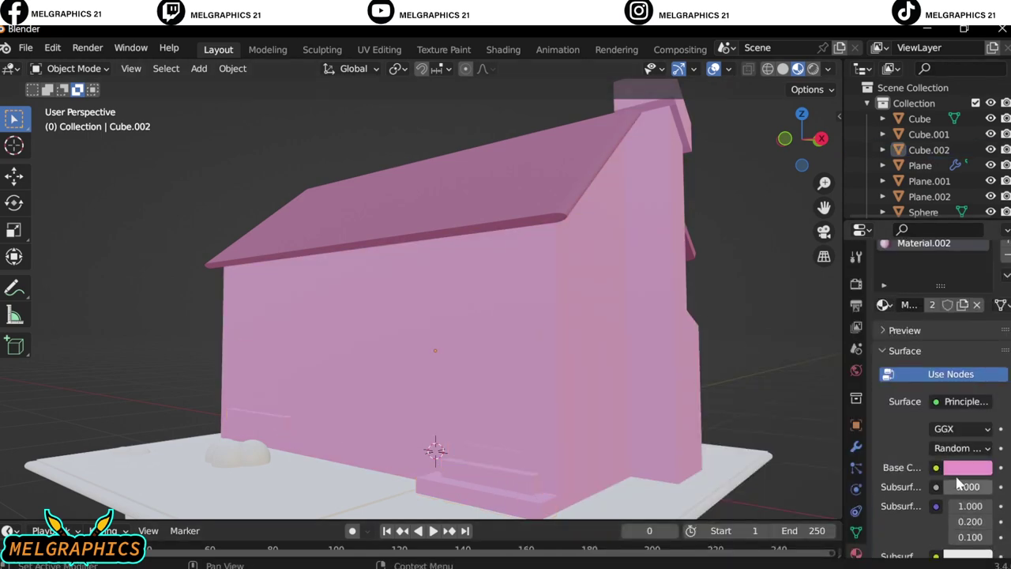
- Give the selected door and window frames a new red material, Material.004
left_click(944, 349)
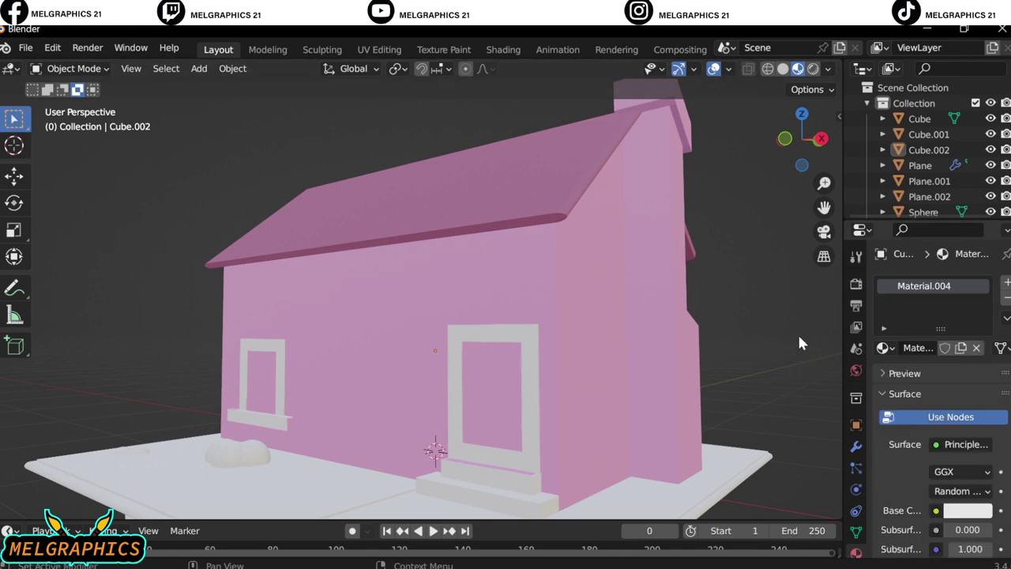
left_click(958, 512)
left_click_drag(964, 284, 980, 300)
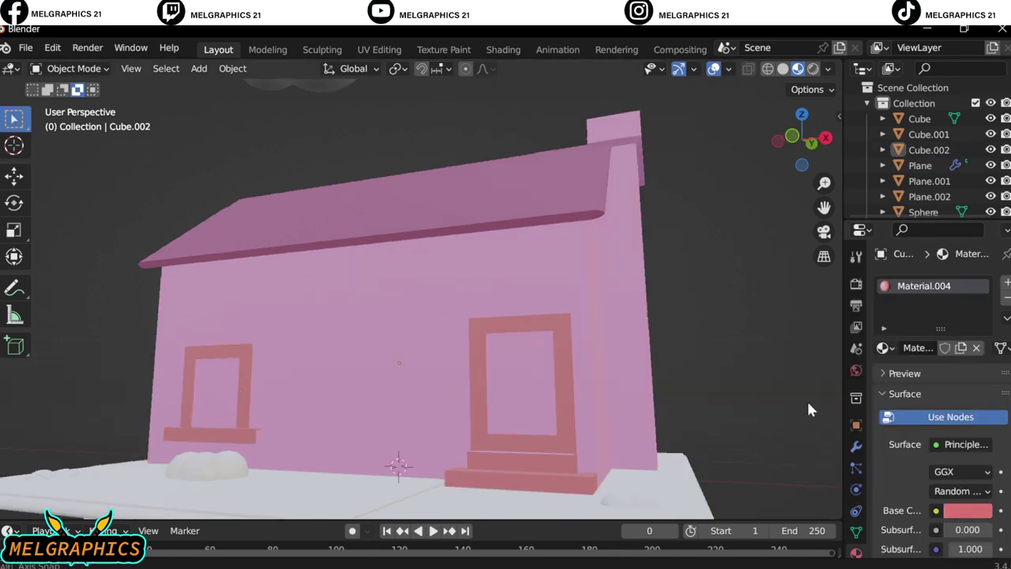
key("KP_1")
mouse_move(684, 353)
middle_mouse_down()
mouse_move(729, 375)
mouse_move(700, 324)
middle_mouse_up()
- Put the house body in Edit Mode and box-select the door panel faces
left_click(474, 276)
left_click(73, 68)
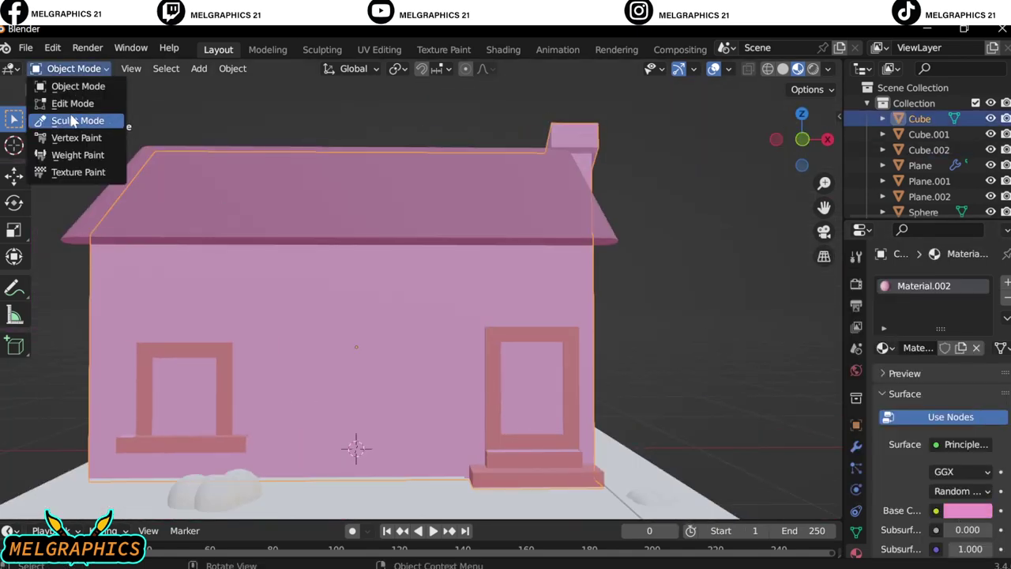
left_click(79, 86)
left_click_drag(517, 350, 552, 427)
scroll(551, 427, "up", 2)
middle_click_drag(551, 430, 546, 452)
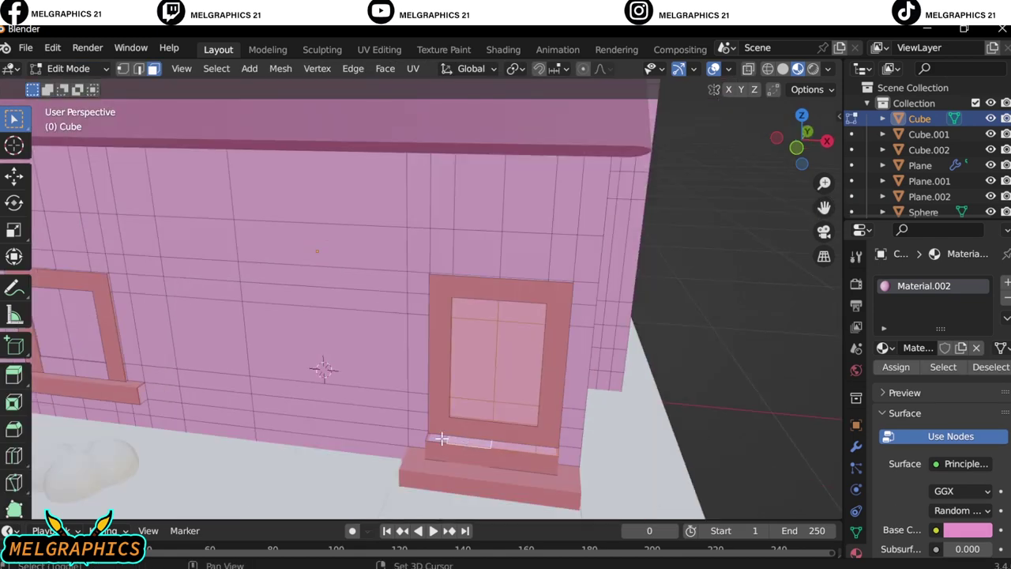
- Try separating the door panel with Solidify and a salmon colour, then undo it
right_click(441, 439)
left_click(553, 490)
left_click(856, 447)
left_click(909, 282)
left_click(675, 550)
left_click(856, 551)
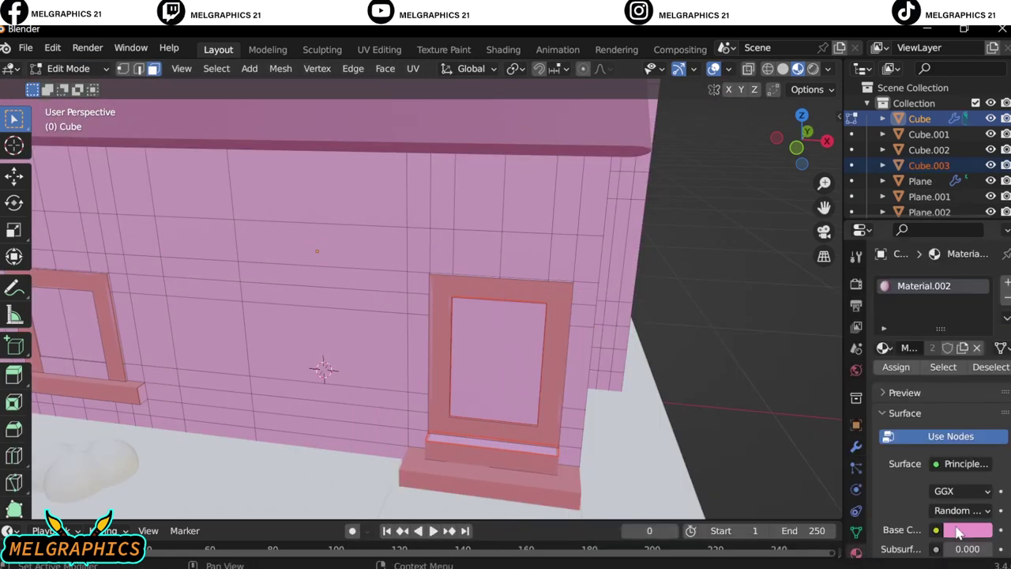
left_click(959, 530)
left_click(934, 462)
key("ctrl+z")
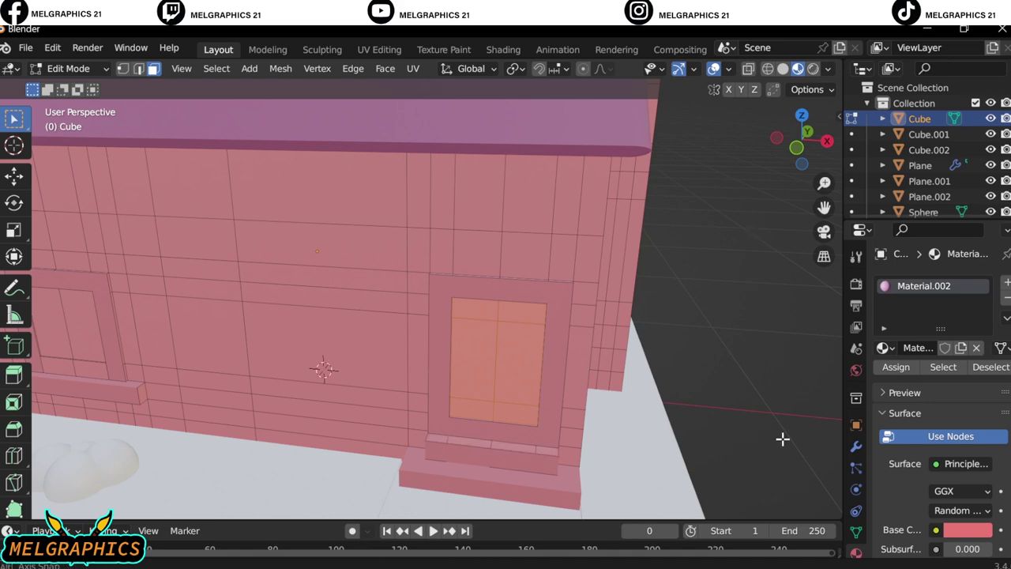
- Separate the door panel faces into their own object, Cube.003
key("KP_1")
mouse_move(708, 320)
middle_mouse_down()
mouse_move(450, 388)
mouse_move(481, 433)
middle_mouse_up()
right_click(426, 418)
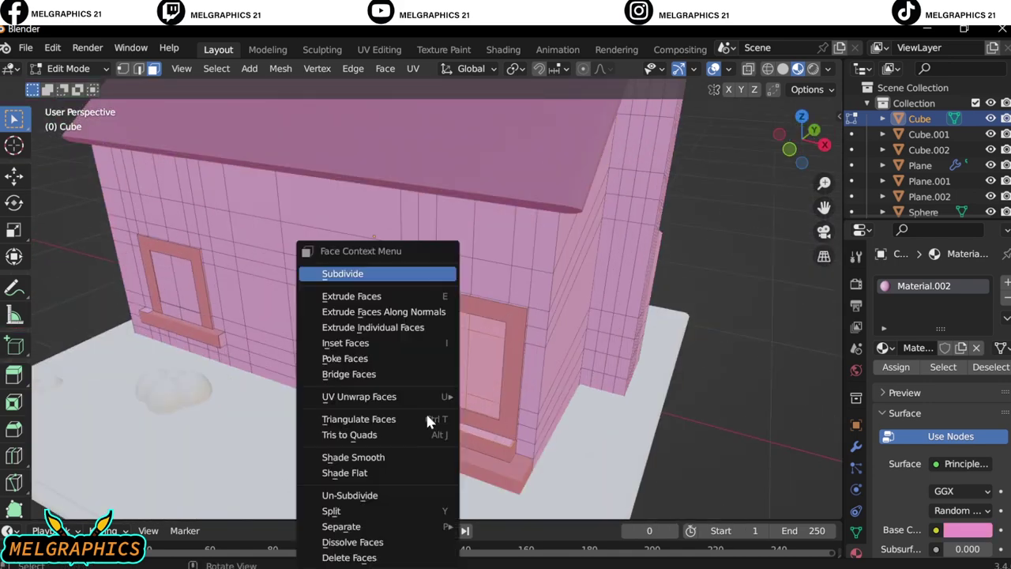
mouse_move(342, 526)
left_click(508, 489)
key("Tab")
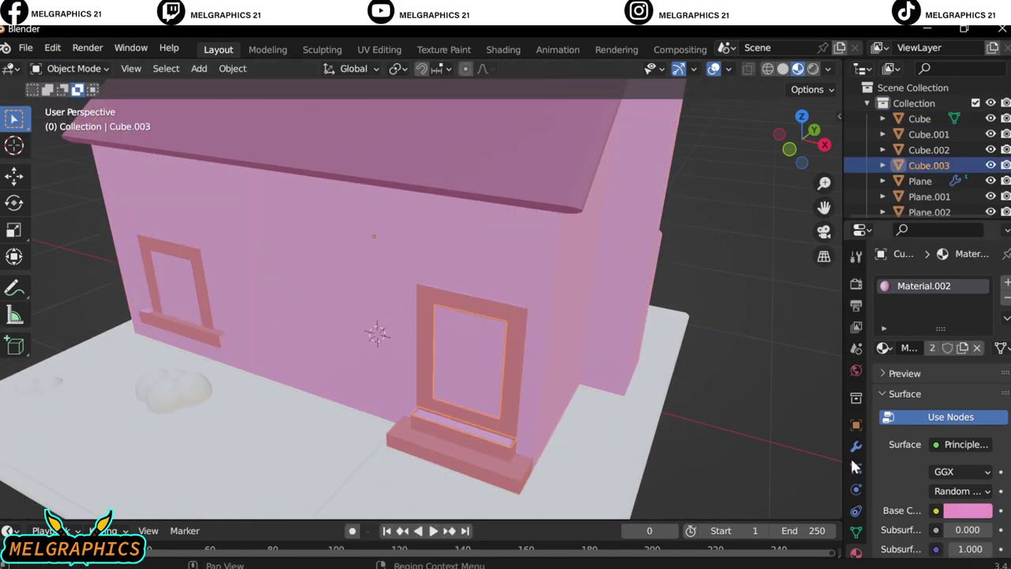
- Thicken the door panel with a Solidify modifier and give it a new pink material, Material.005
left_click(855, 446)
left_click(914, 271)
left_click(670, 534)
left_click(856, 551)
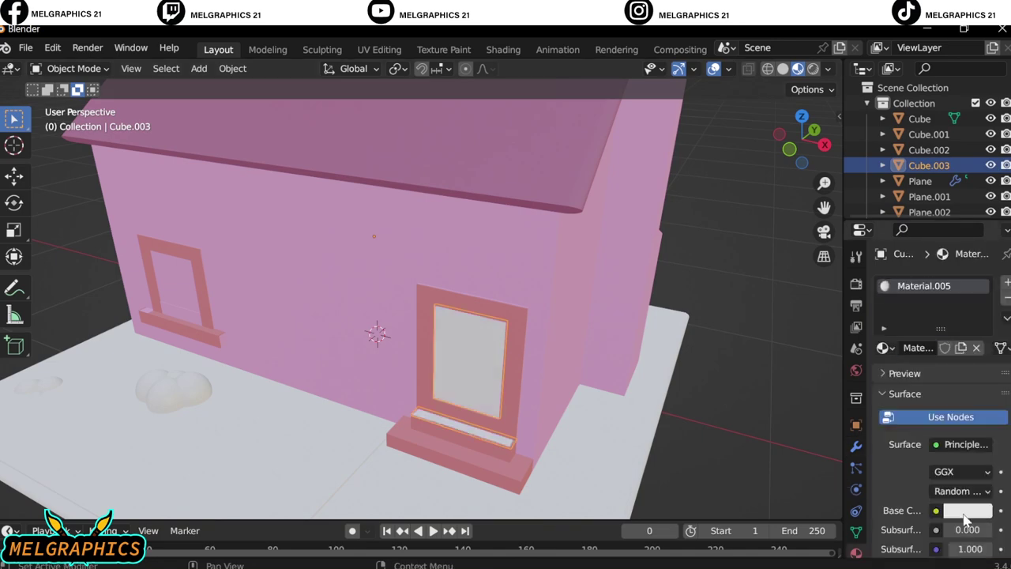
left_click(965, 510)
left_click(913, 365)
mouse_move(758, 411)
middle_mouse_down()
mouse_move(796, 454)
mouse_move(237, 426)
mouse_move(293, 418)
mouse_move(194, 409)
middle_mouse_up()
- Separate the side window face from the house into its own object
left_click(193, 409)
key("Tab")
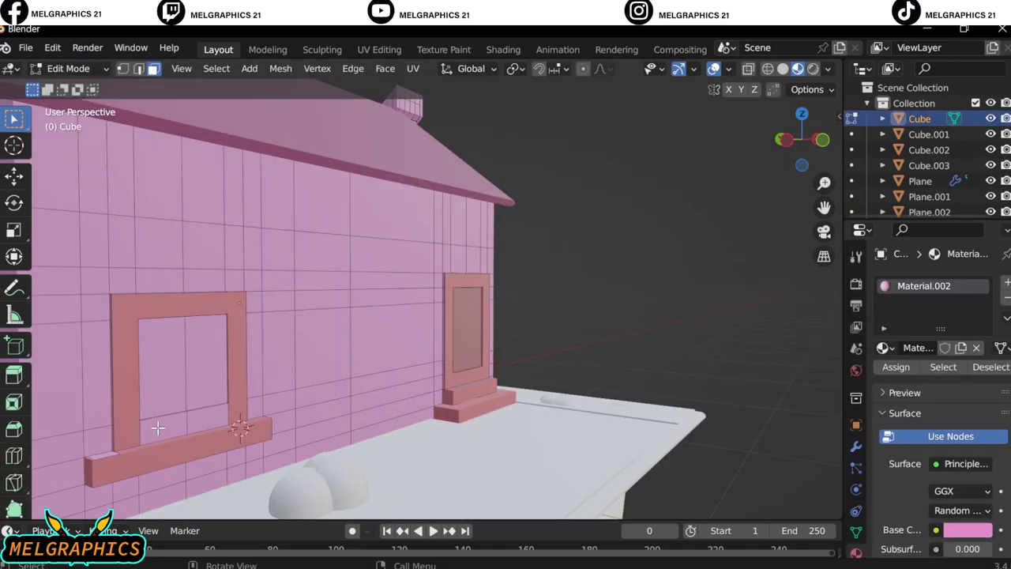
right_click(193, 421)
left_click(193, 489)
key("Tab")
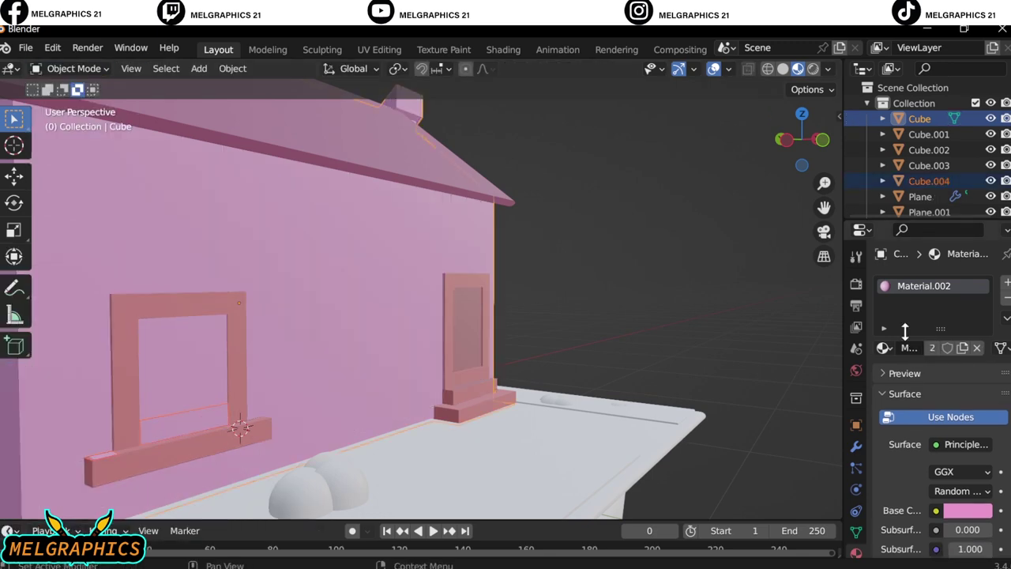
left_click(1007, 299)
key("ctrl+z")
- Add a Solidify modifier to the window piece and remove its inherited material slot
left_click(855, 446)
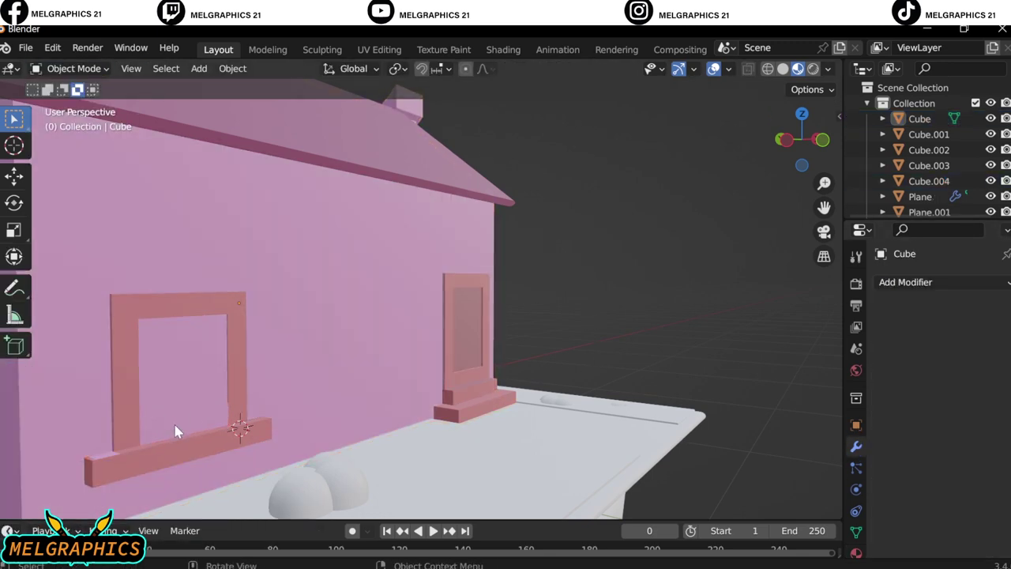
left_click(176, 426)
left_click(905, 282)
left_click(711, 548)
left_click(856, 552)
left_click(1007, 298)
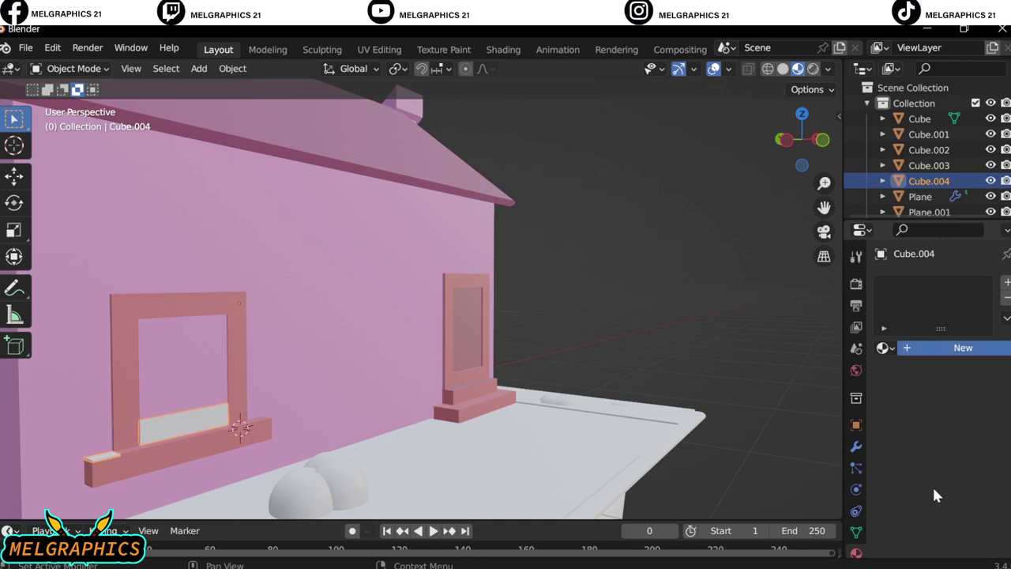
left_click(967, 345)
- Separate the front window glass from the house into its own object
middle_click_drag(258, 421, 571, 350)
left_click(572, 350)
left_click(71, 68)
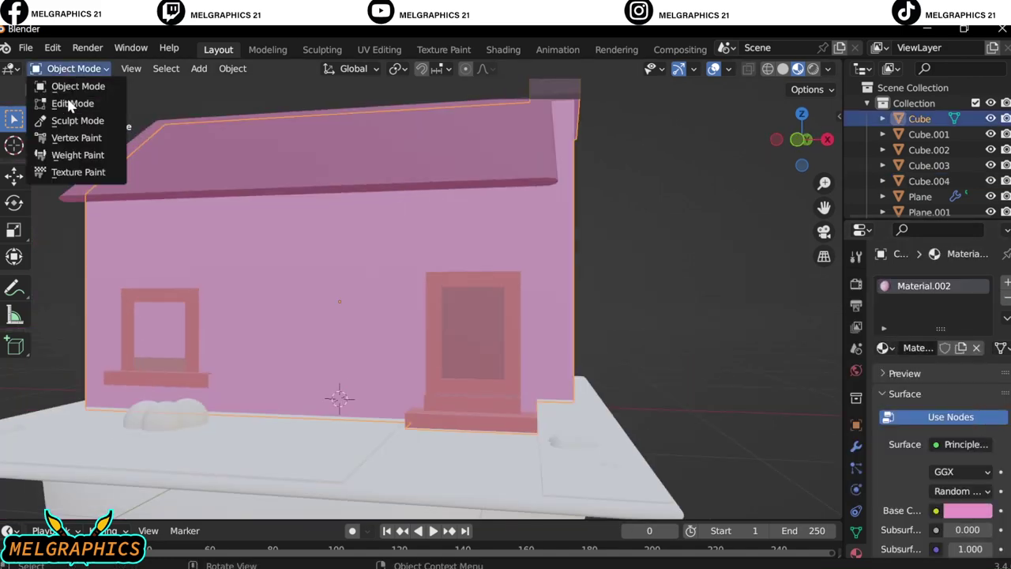
left_click(75, 102)
right_click(95, 260)
left_click(79, 521)
key("Tab")
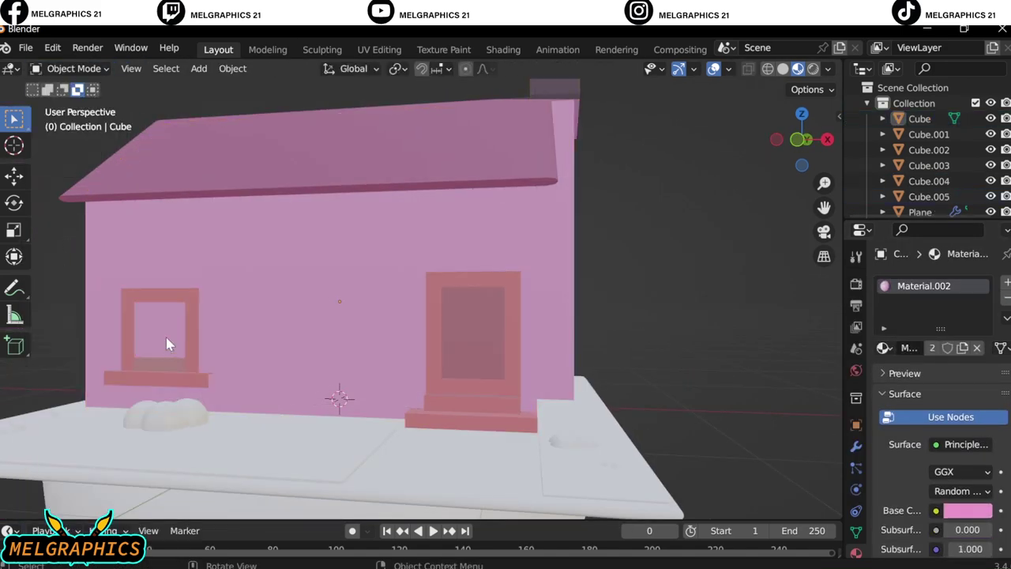
left_click(162, 332)
- Give the window glass a new light cyan material
left_click(963, 348)
left_click(968, 511)
left_click(912, 320)
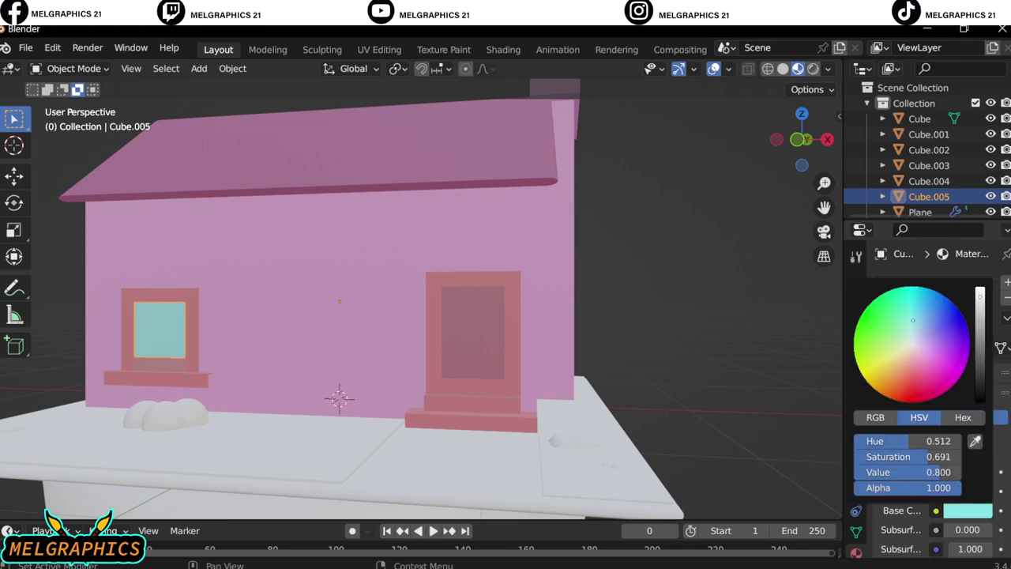
scroll(295, 399, "down", 5)
middle_click_drag(296, 399, 314, 387)
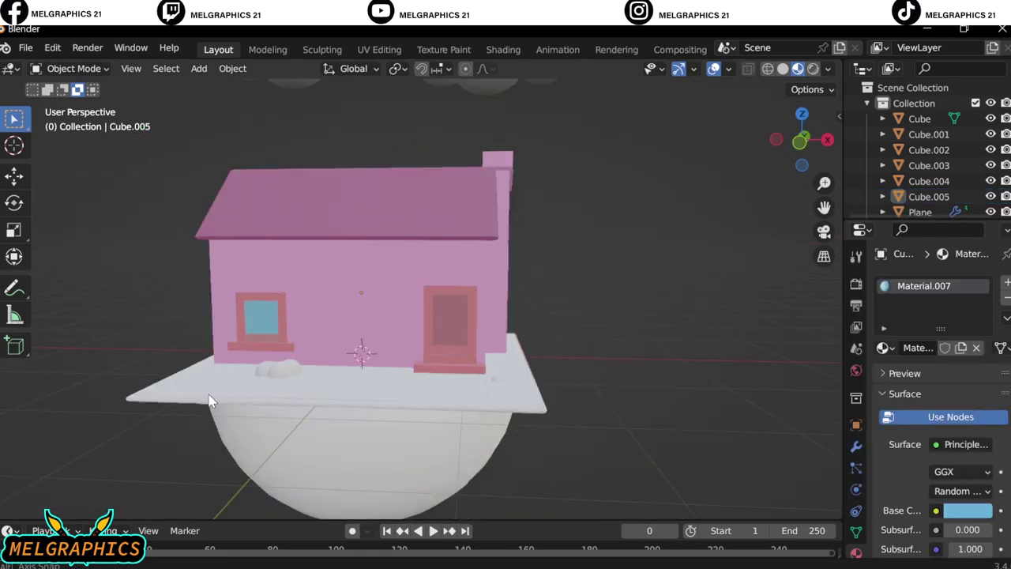
mouse_move(131, 451)
middle_mouse_down()
mouse_move(450, 347)
mouse_move(283, 387)
middle_mouse_up()
- Colour the left and right lawn patches beside the path green
left_click(283, 387)
left_click(990, 353)
left_click(966, 510)
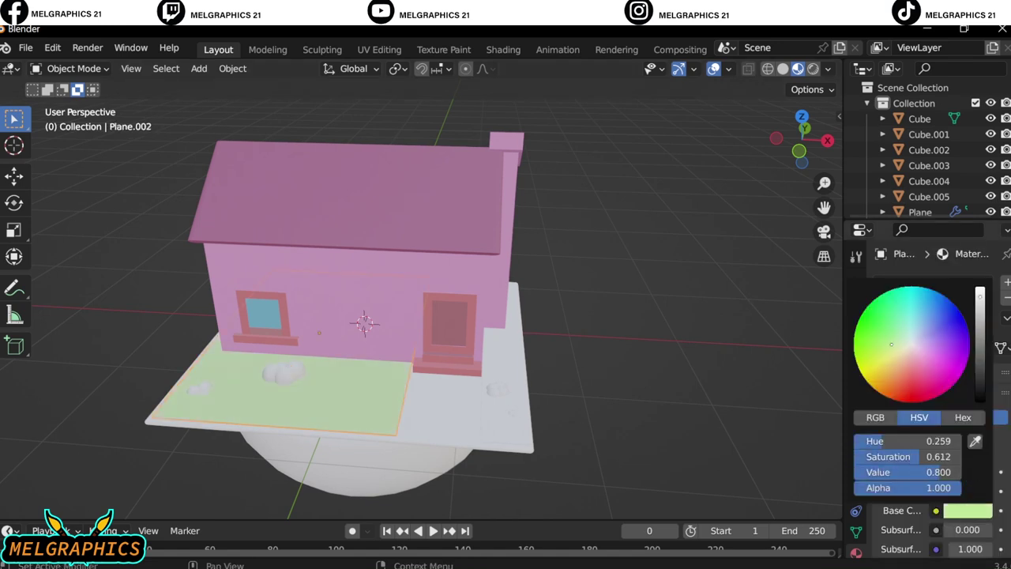
left_click_drag(891, 344, 887, 346)
left_click(480, 422)
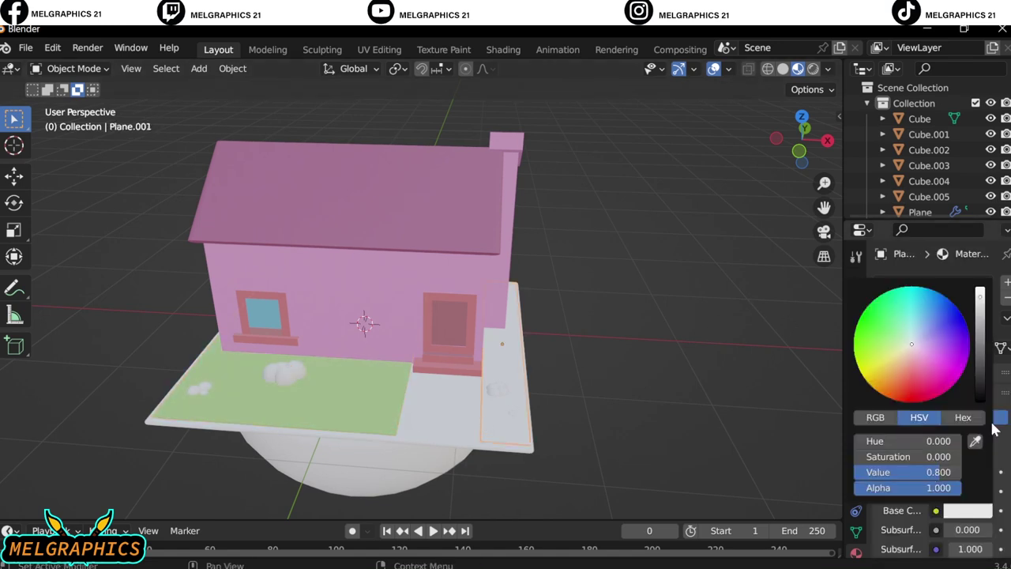
middle_click_drag(538, 366, 435, 421)
left_click(293, 377)
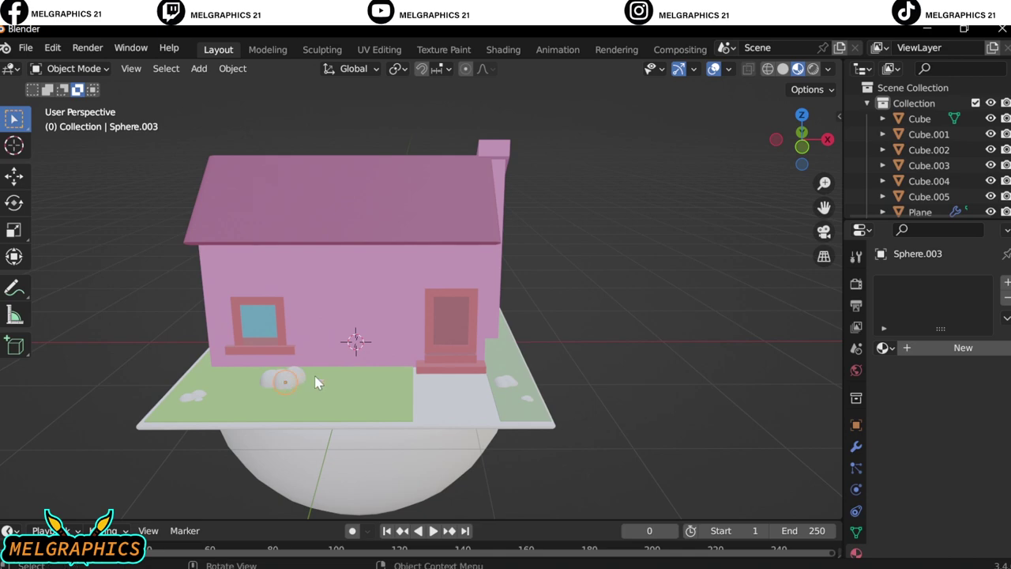
left_click(248, 459)
- Move the selected bush spheres into a new collection named GRASS
middle_click_drag(248, 458, 410, 447)
left_click(410, 447)
right_click(403, 450)
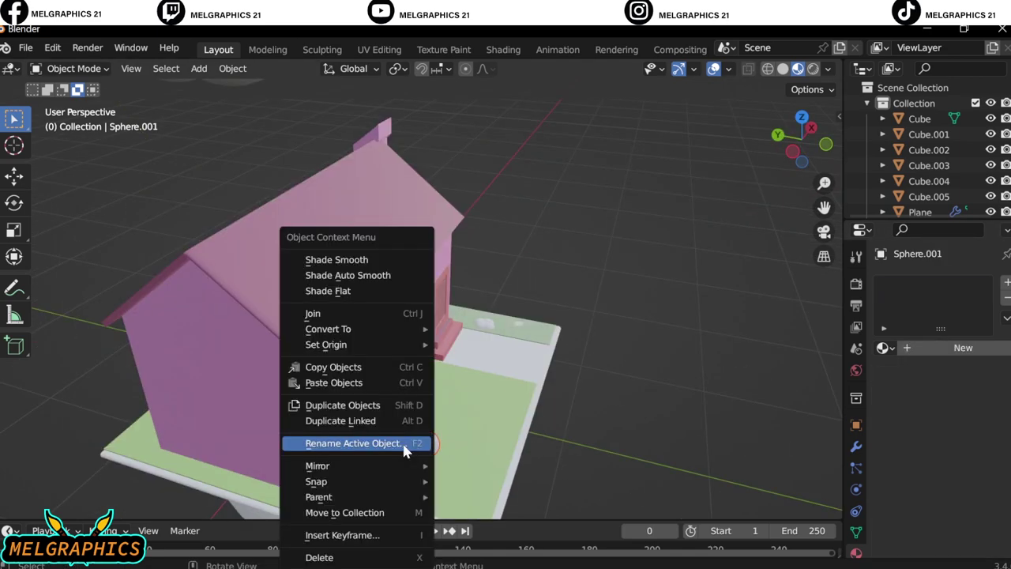
scroll(403, 478, "up", 3)
middle_click_drag(629, 370, 606, 424)
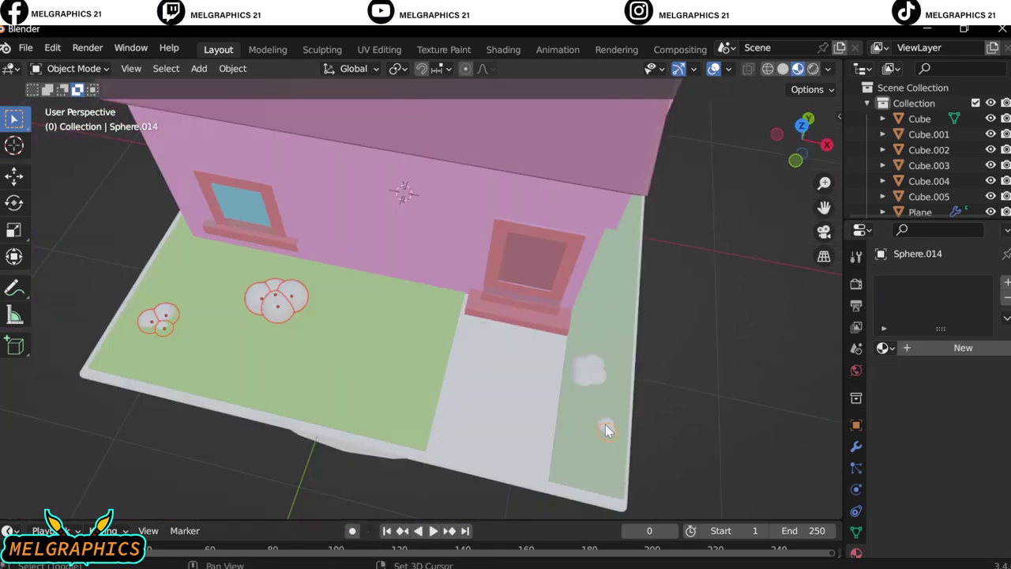
scroll(605, 424, "up", 3)
left_click(589, 452, "shift")
left_click(575, 440)
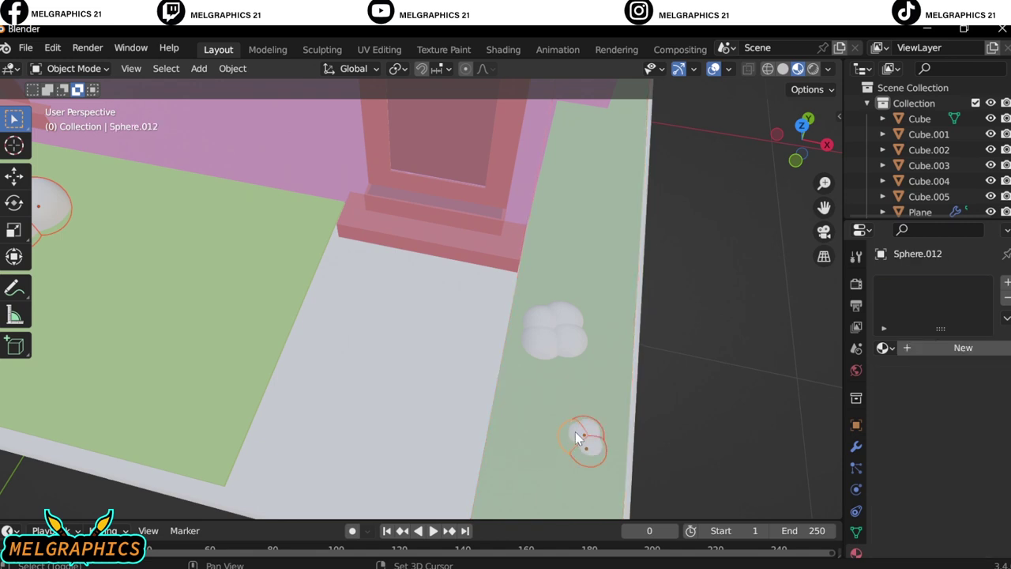
left_click(574, 327, "shift")
right_click(573, 327)
left_click(544, 482)
type("GRA")
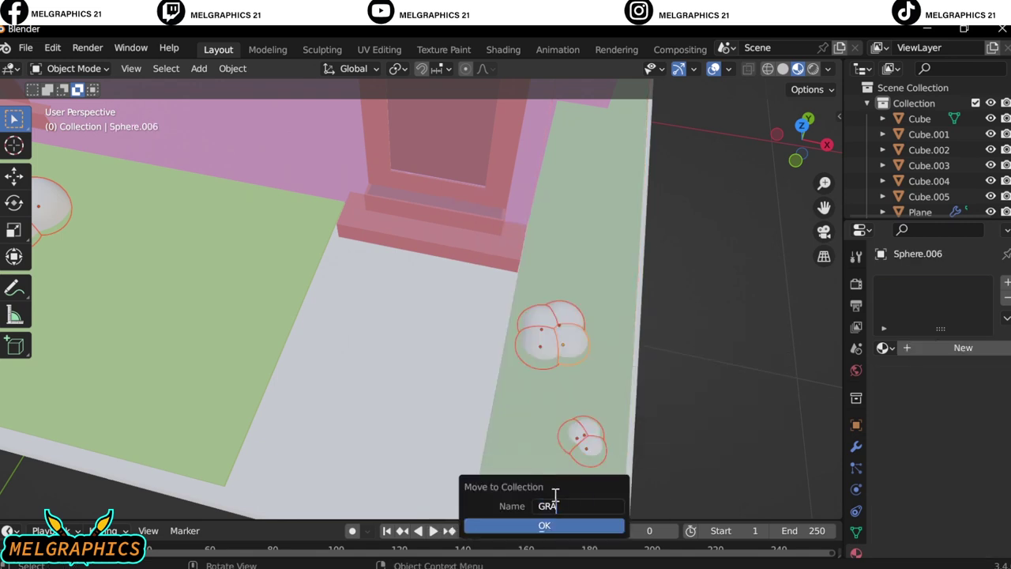
type("SS")
key("Return")
- Give bush sphere Sphere.001 a new green material
scroll(925, 150, "down", 5)
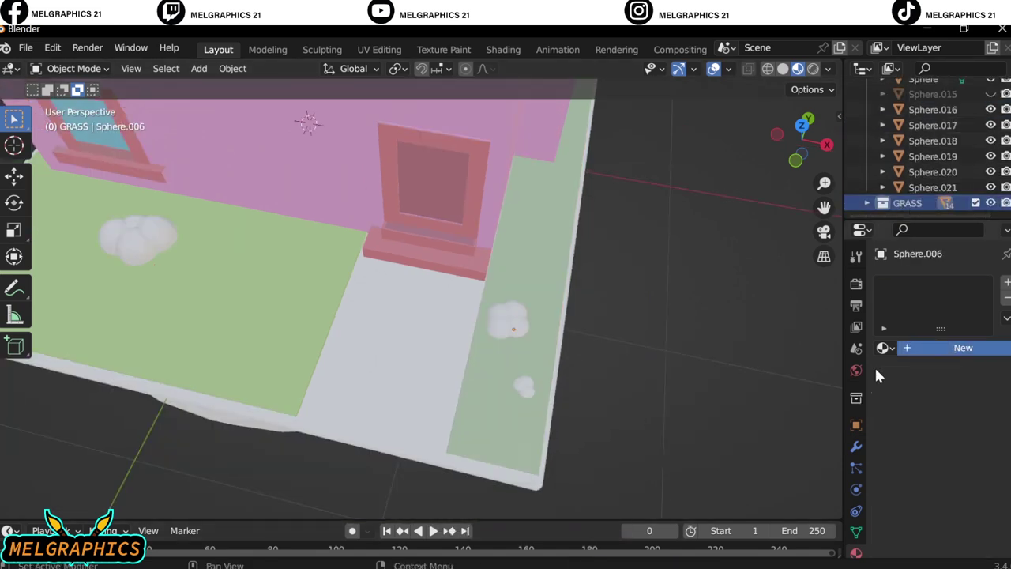
left_click(963, 348)
left_click(962, 511)
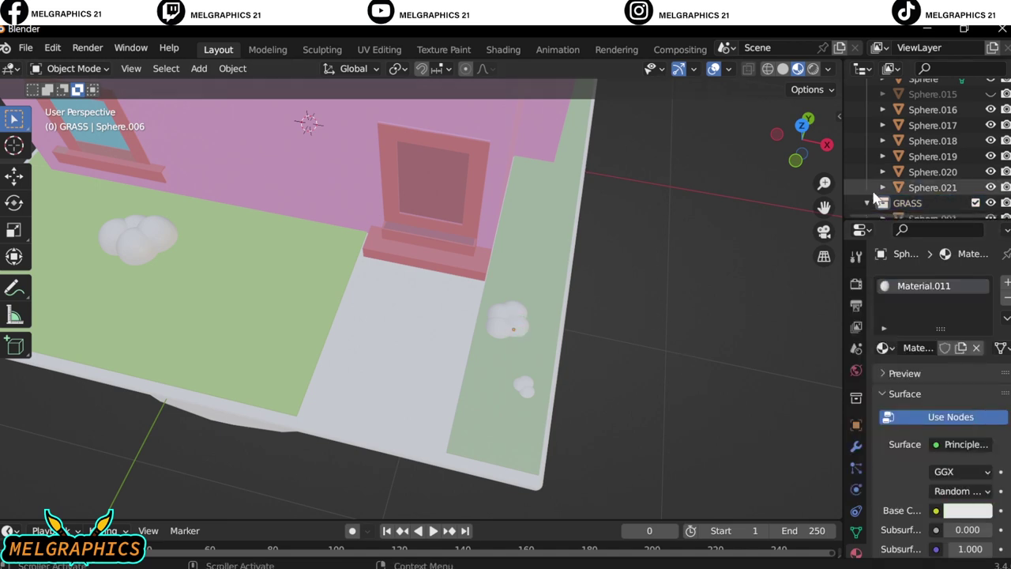
scroll(875, 198, "up", 5)
left_click(921, 142)
left_click(959, 345)
left_click(968, 511)
left_click(884, 384)
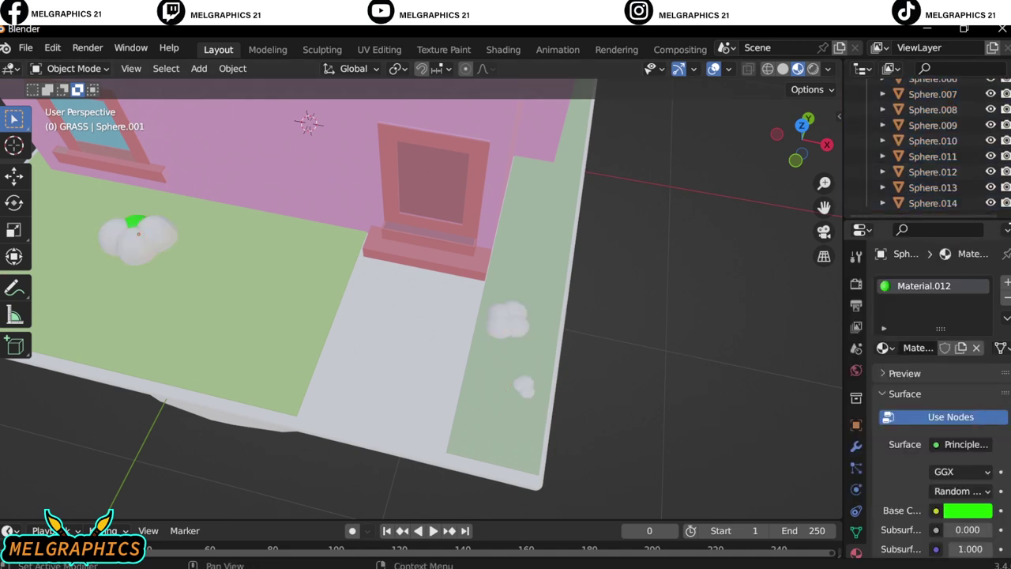
- Select spheres Sphere.001 to Sphere.007 and collapse the GRASS collection
scroll(933, 158, "up", 5)
left_click(933, 201, "shift")
middle_click_drag(474, 316, 543, 325)
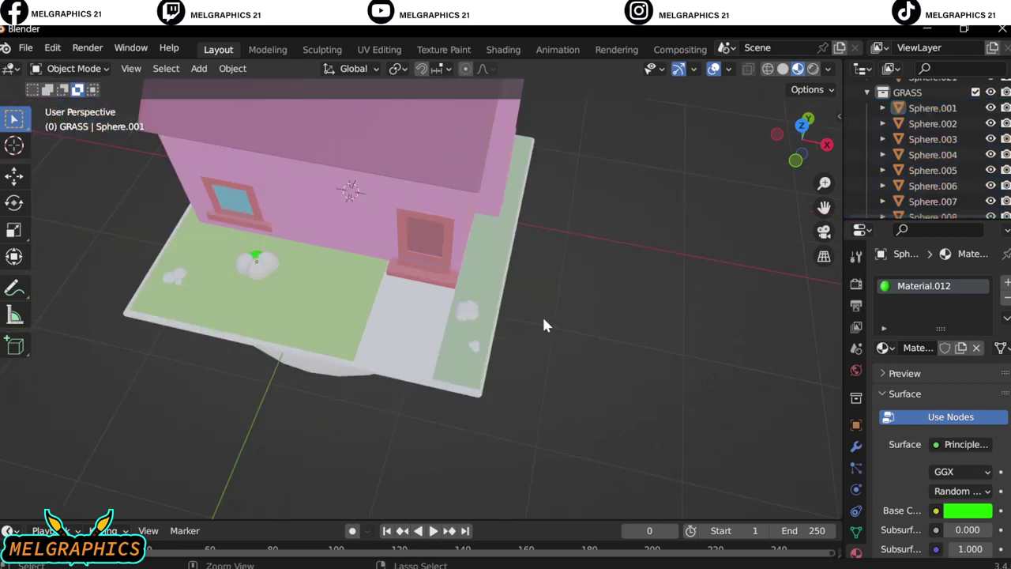
right_click(898, 166)
left_click(864, 86)
left_click(977, 203)
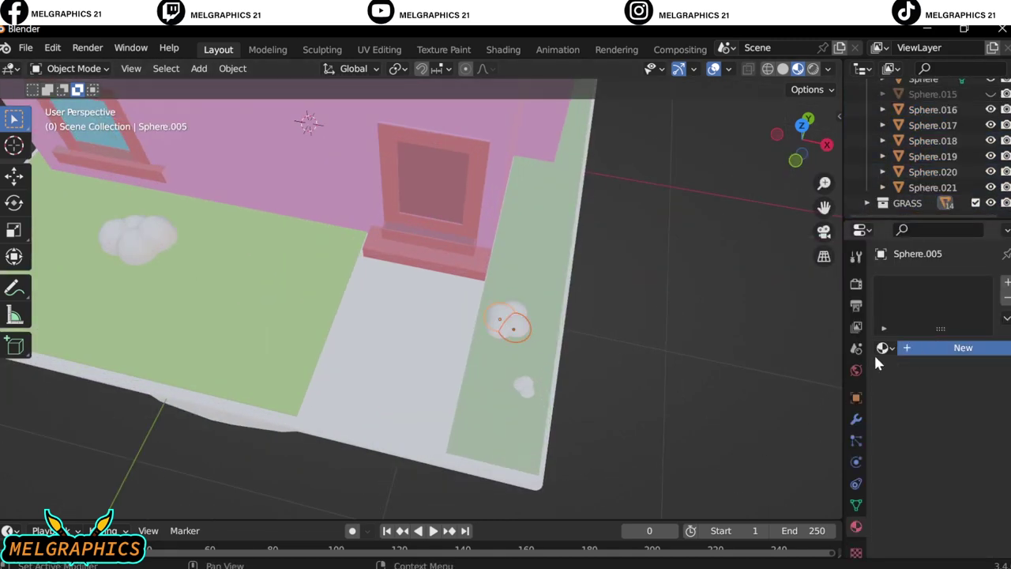
left_click(963, 348)
- Colour the lower small bush spheres by eyedropping the existing bush green
left_click(502, 317)
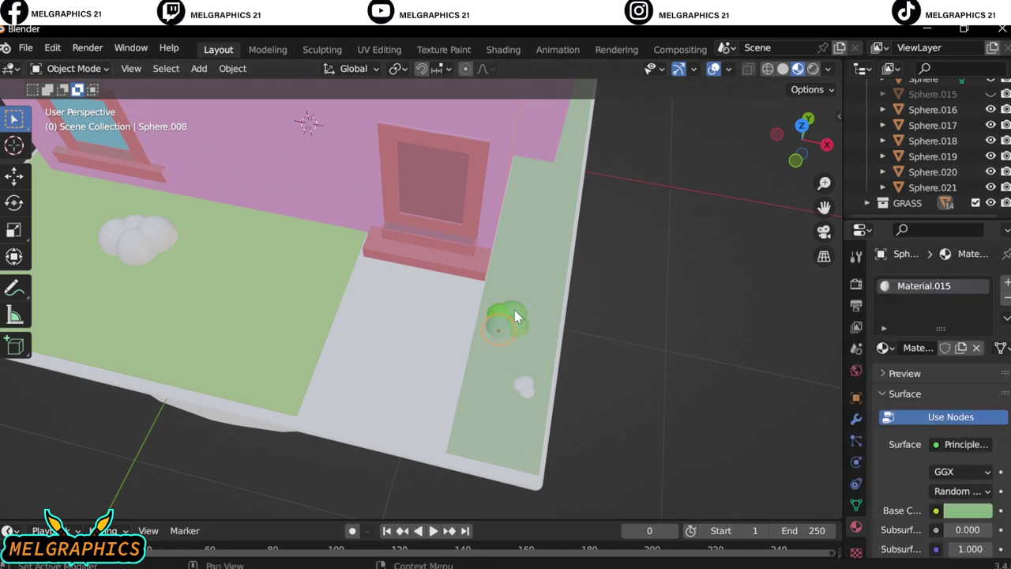
left_click(524, 387)
left_click(937, 348)
left_click(968, 511)
left_click(975, 435)
left_click(513, 313)
scroll(513, 313, "up", 3)
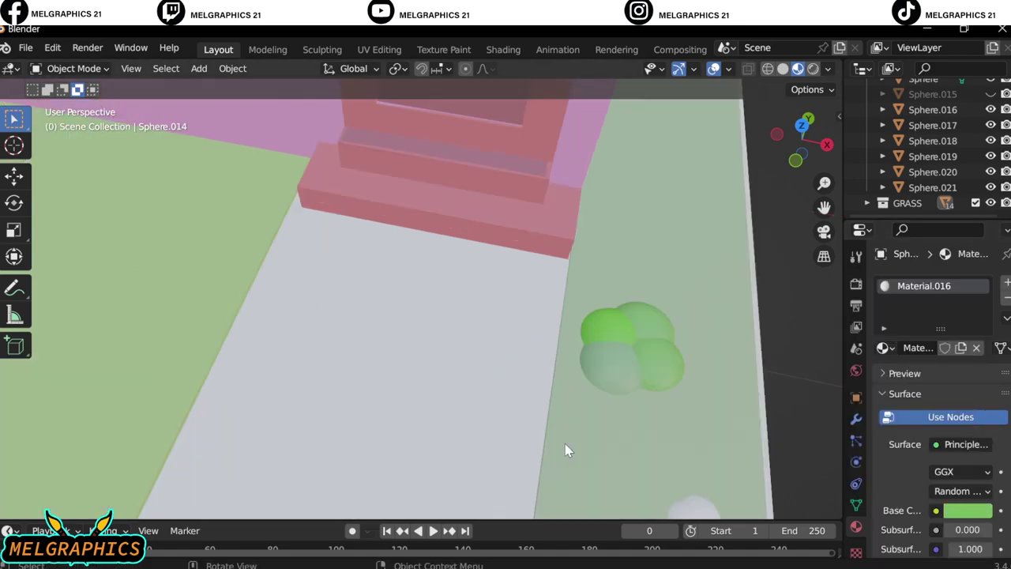
left_click(513, 415)
left_click(963, 348)
key("e")
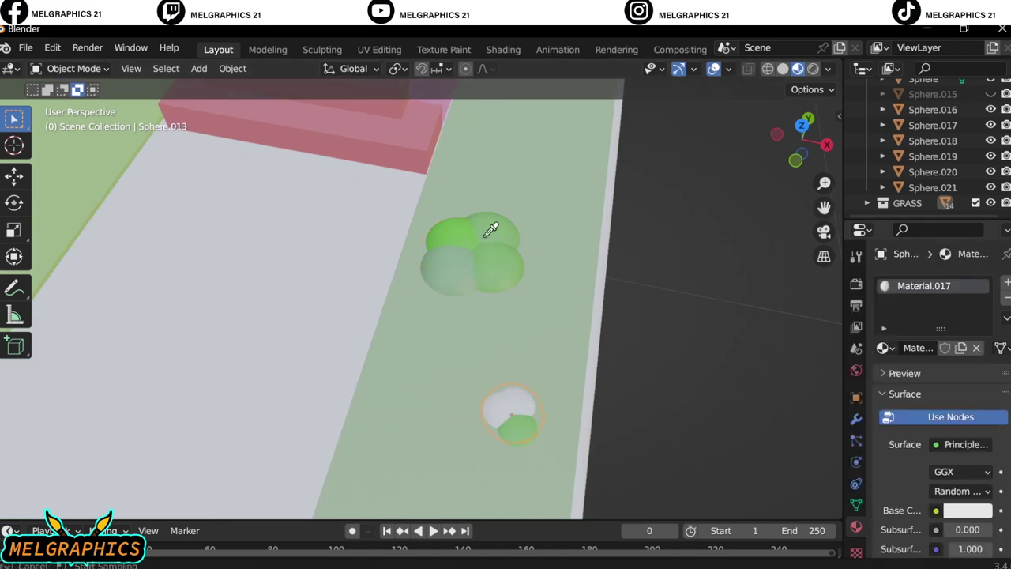
left_click(501, 413)
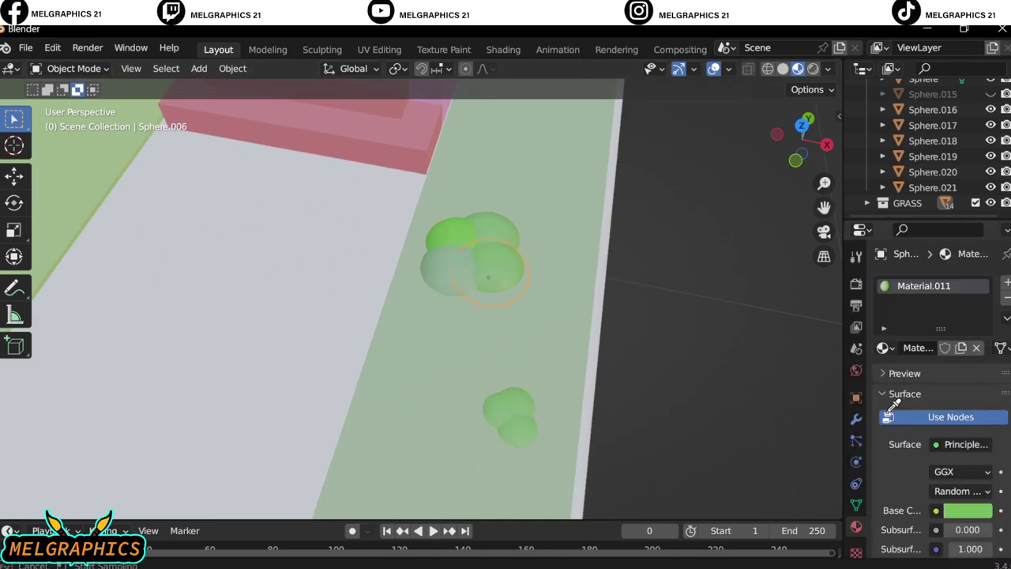
- Eyedrop the green onto the remaining pale spheres of the upper and lower bushes
left_click(968, 511)
key("e")
left_click(474, 237)
left_click(546, 292)
left_click(968, 510)
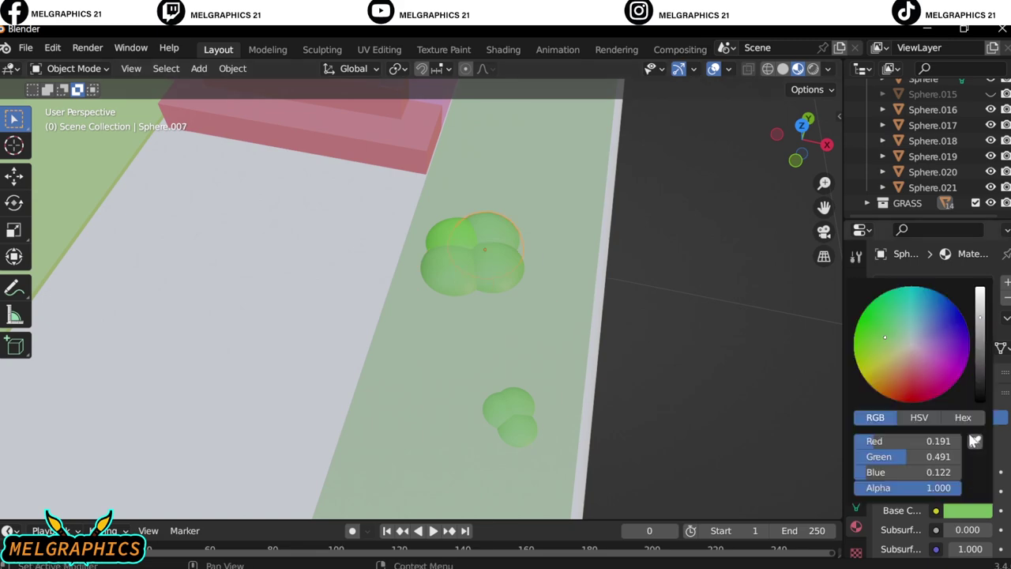
left_click(501, 294)
left_click(972, 511)
left_click(501, 415)
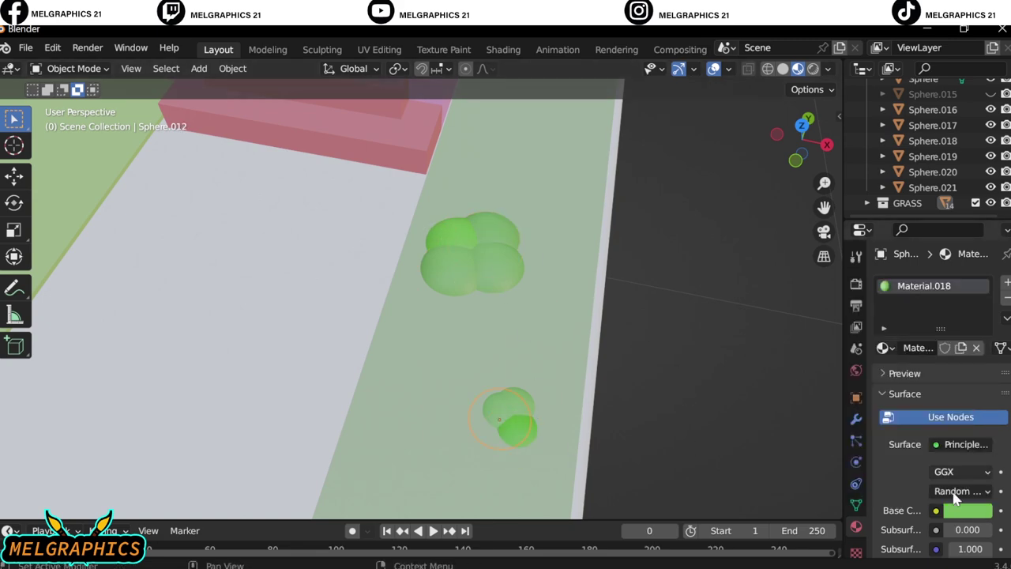
scroll(662, 426, "down", 5)
- Colour the white spheres of the lawn bush and small left bush the sampled green
middle_click_drag(531, 283, 312, 257)
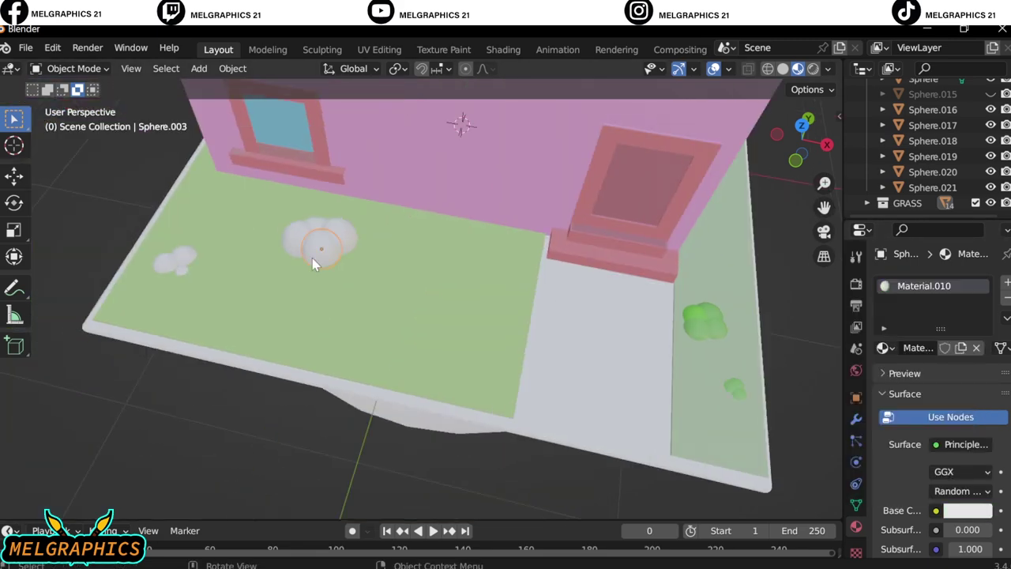
left_click(312, 249)
left_click(899, 348)
key("e")
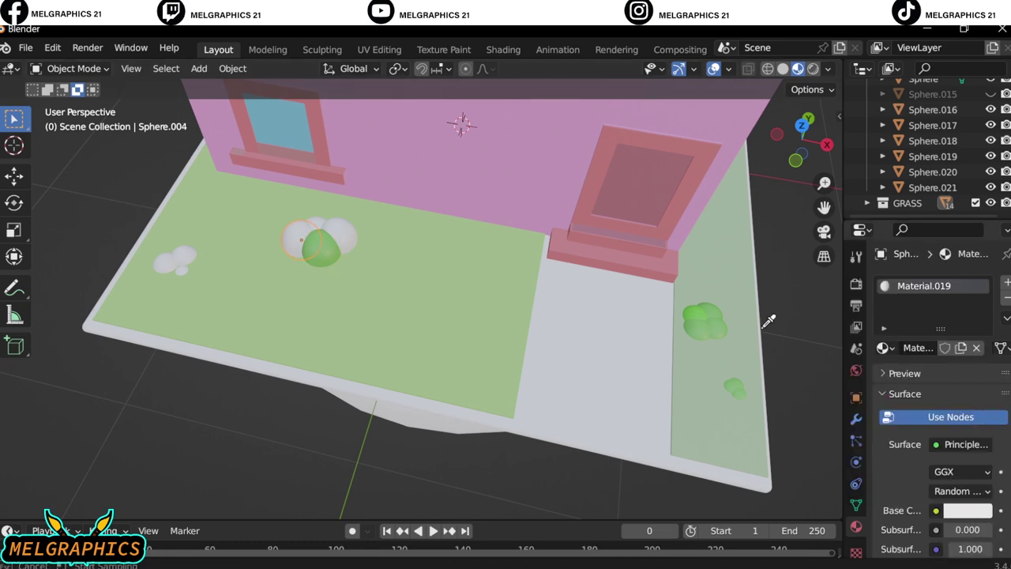
left_click(703, 316)
left_click(346, 229)
left_click(713, 309)
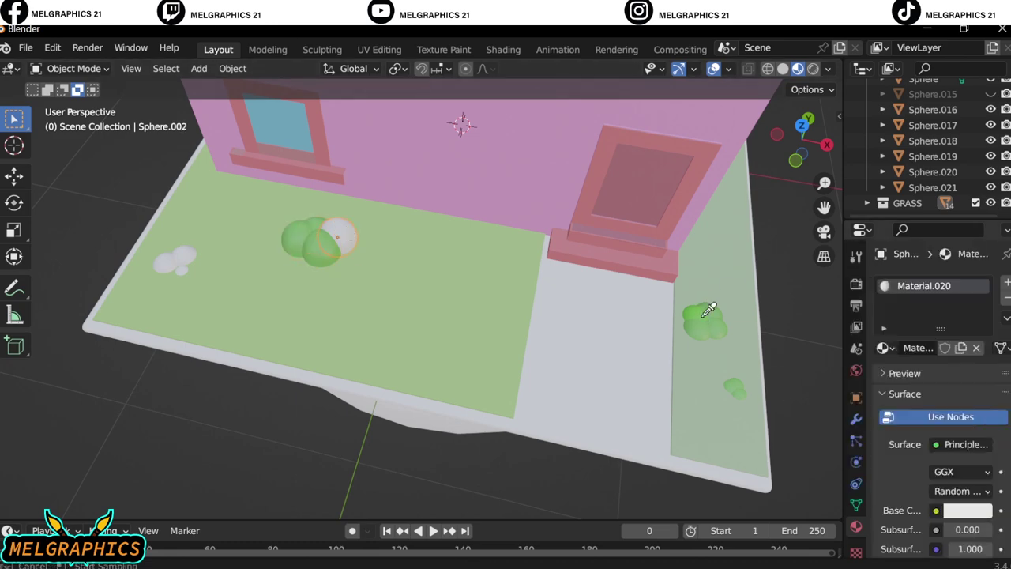
left_click(182, 260)
left_click(703, 316)
left_click(183, 257)
left_click(711, 312)
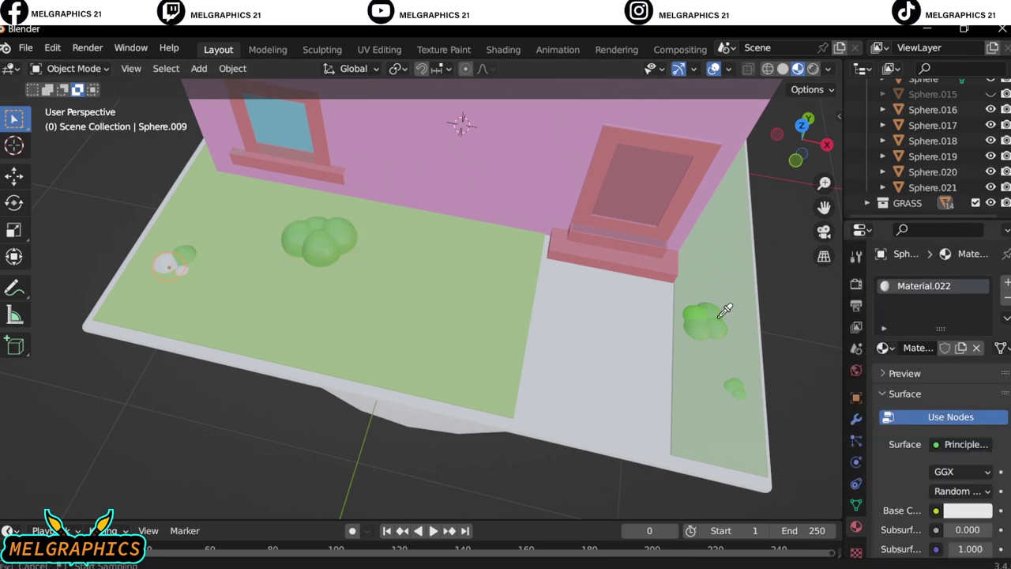
left_click(182, 269)
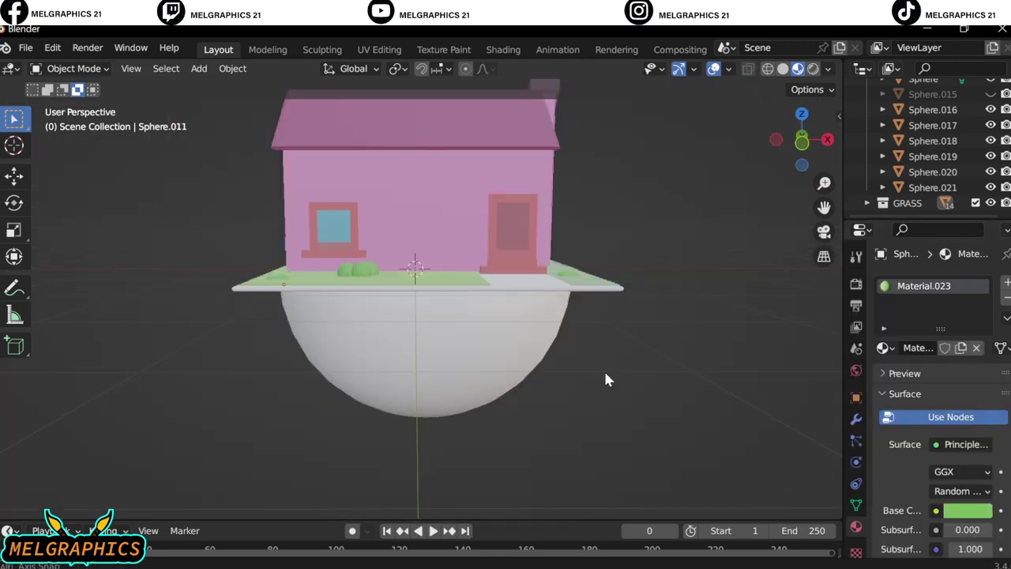
- Inspect the house walls in Edit Mode from several angles, then return to Object Mode
key("Tab")
scroll(350, 166, "up", 2)
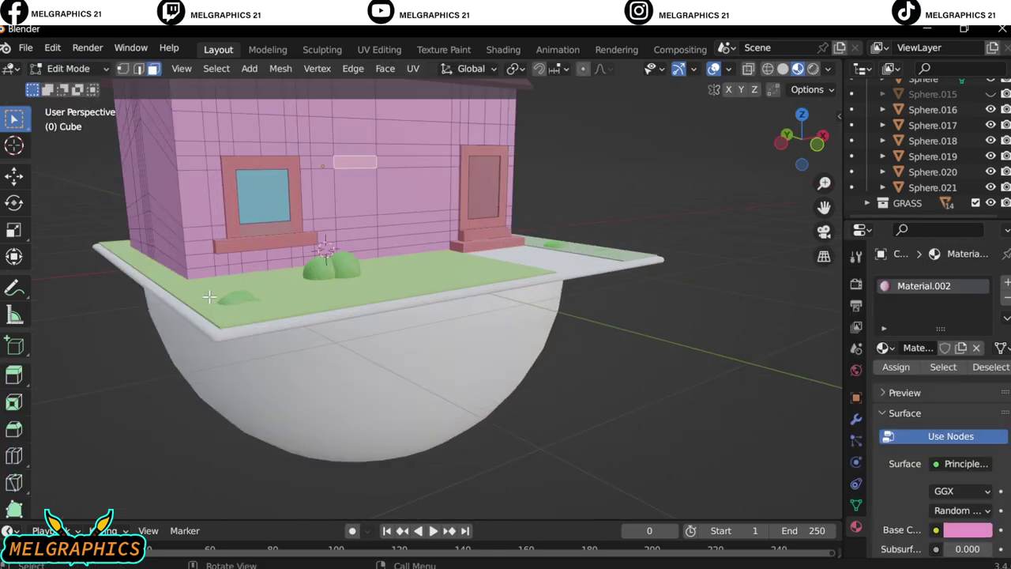
left_click_drag(825, 208, 236, 202)
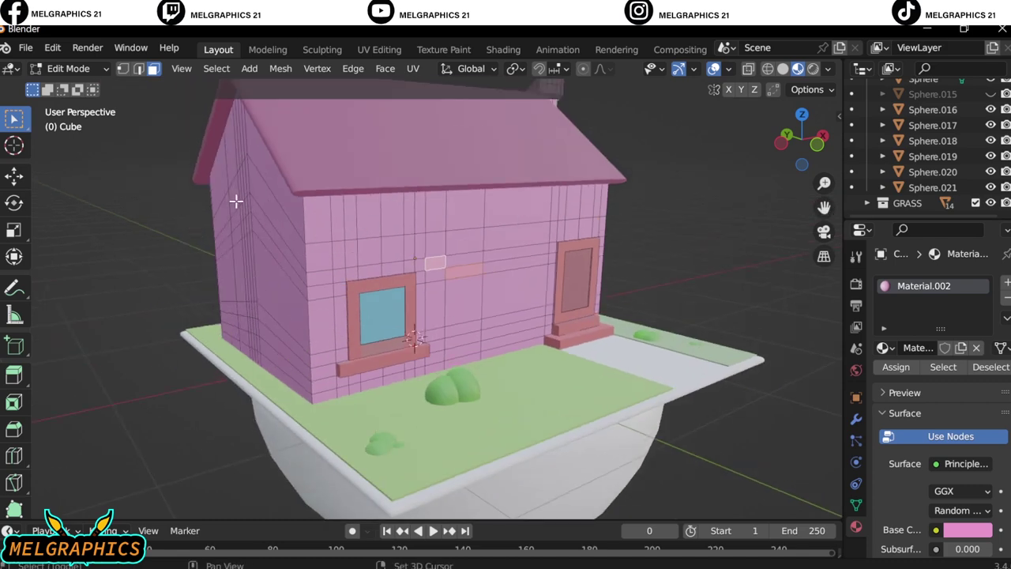
middle_click_drag(467, 353, 395, 258, "alt")
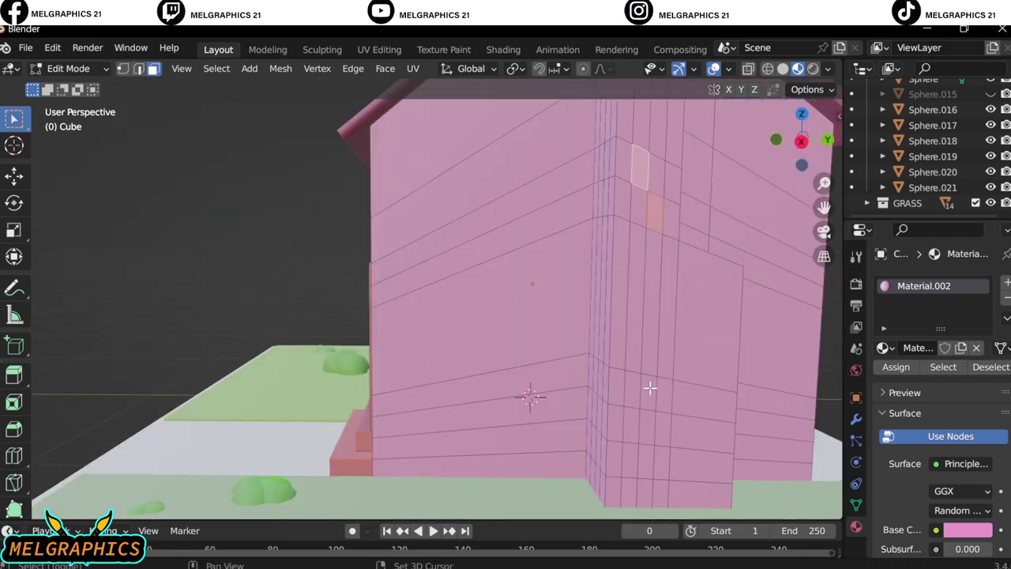
middle_click_drag(650, 387, 601, 345)
scroll(553, 316, "down", 2)
scroll(442, 331, "down", 2)
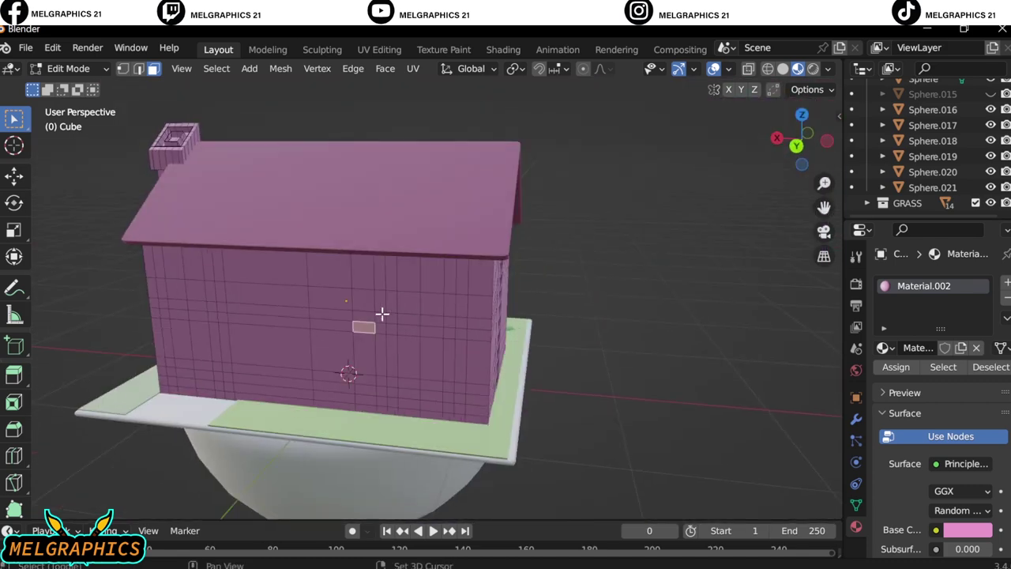
middle_click_drag(207, 338, 443, 455)
right_click(442, 455)
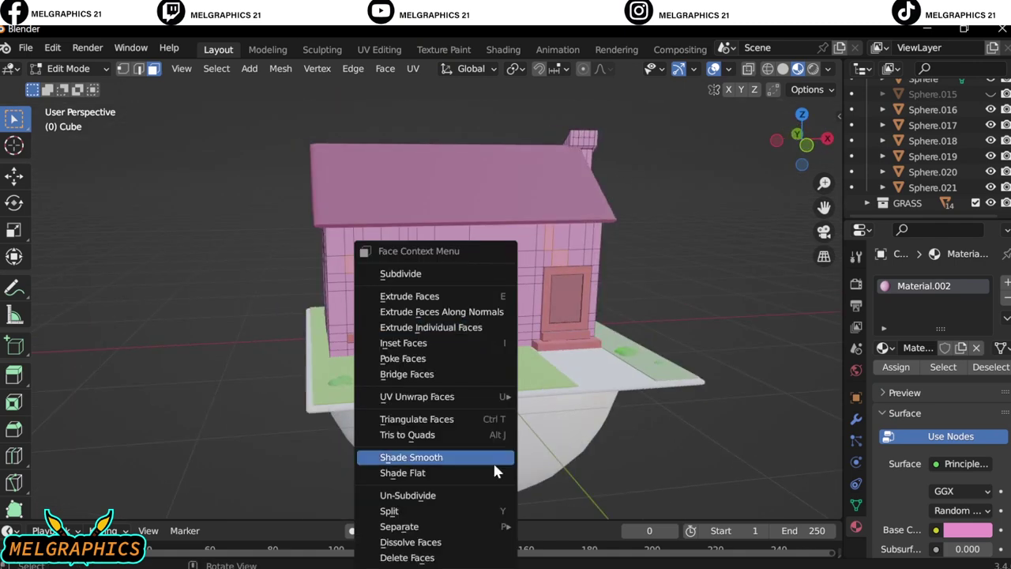
key("Tab")
- Change the house wall material's Base Color to salmon
left_click(565, 304)
left_click(968, 510)
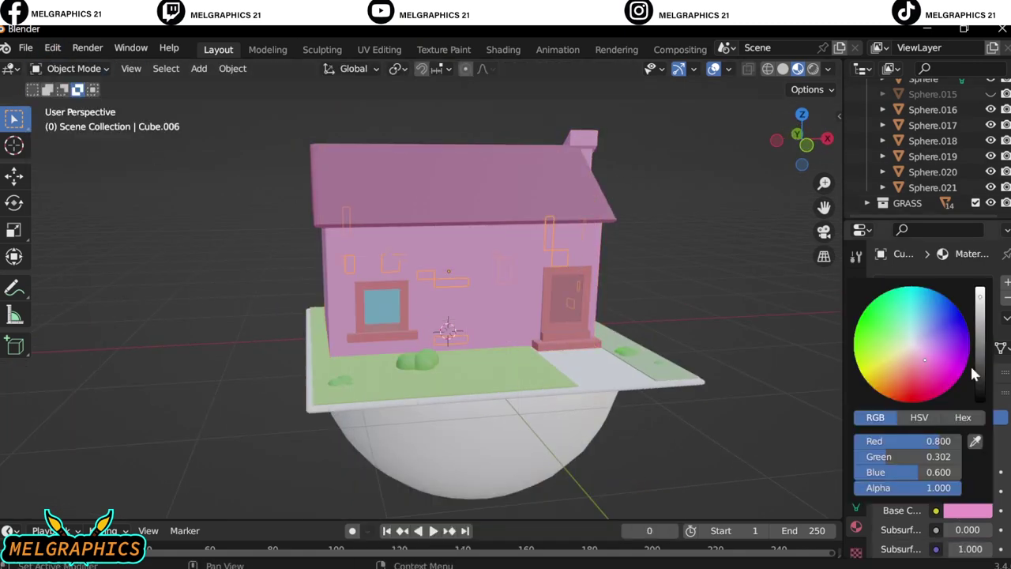
left_click(970, 363)
scroll(956, 147, "up", 5)
scroll(956, 146, "up", 10)
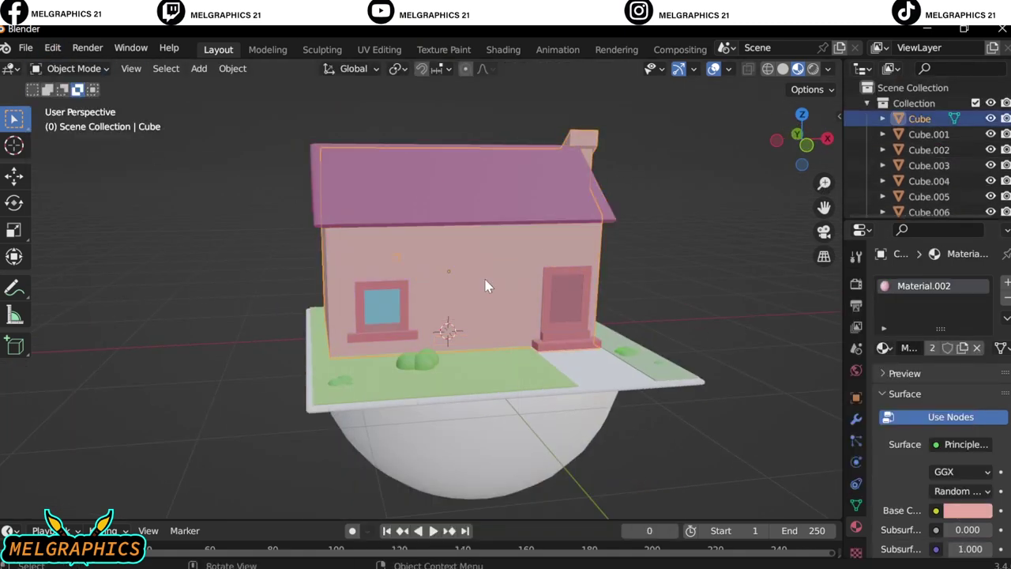
- Give the Cube.006 wall details and door trim a new material of their own (Material.024)
left_click(1006, 299)
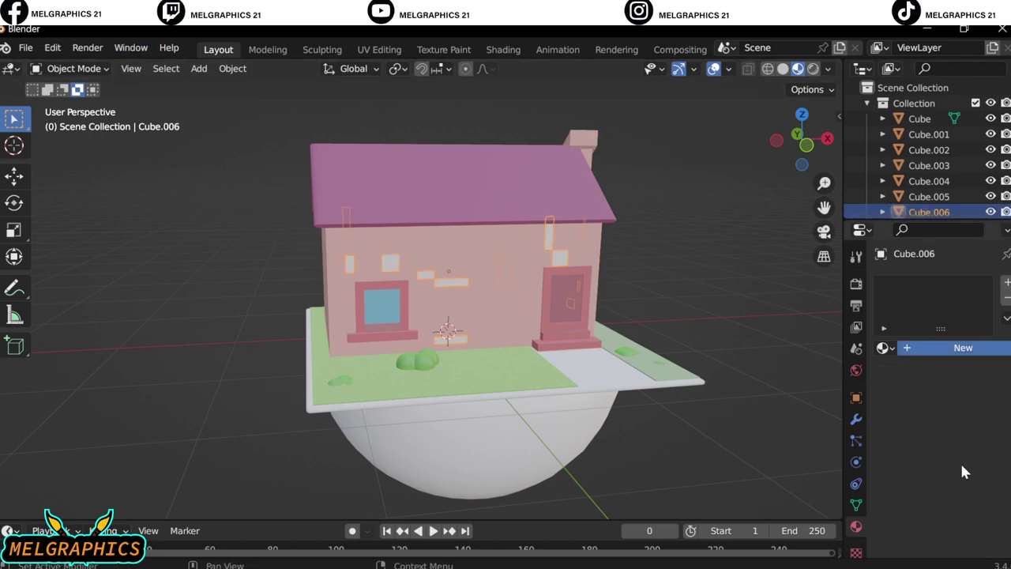
left_click(963, 348)
left_click(968, 511)
middle_click_drag(778, 349, 719, 418)
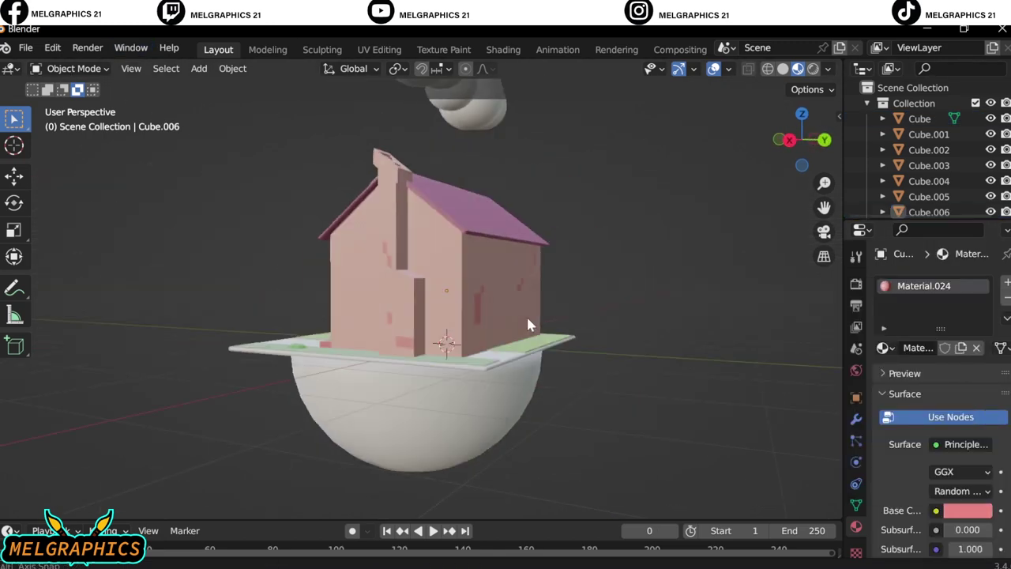
- Give the hemisphere base a new material with a red Base Color
key("KP_1")
left_click(447, 372)
left_click(920, 351)
left_click(968, 510)
left_click(973, 346)
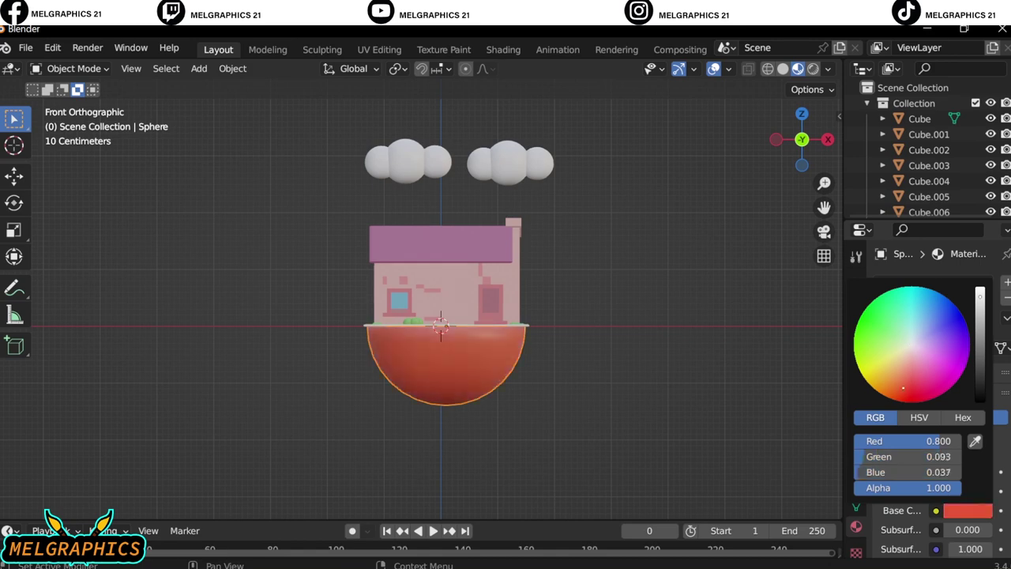
left_click(952, 348)
mouse_move(632, 356)
middle_mouse_down()
mouse_move(486, 343)
mouse_move(475, 237)
middle_mouse_up()
- Add a new pale blue material to the first cloud spheres
left_click(468, 199)
left_click(964, 348)
left_click(968, 510)
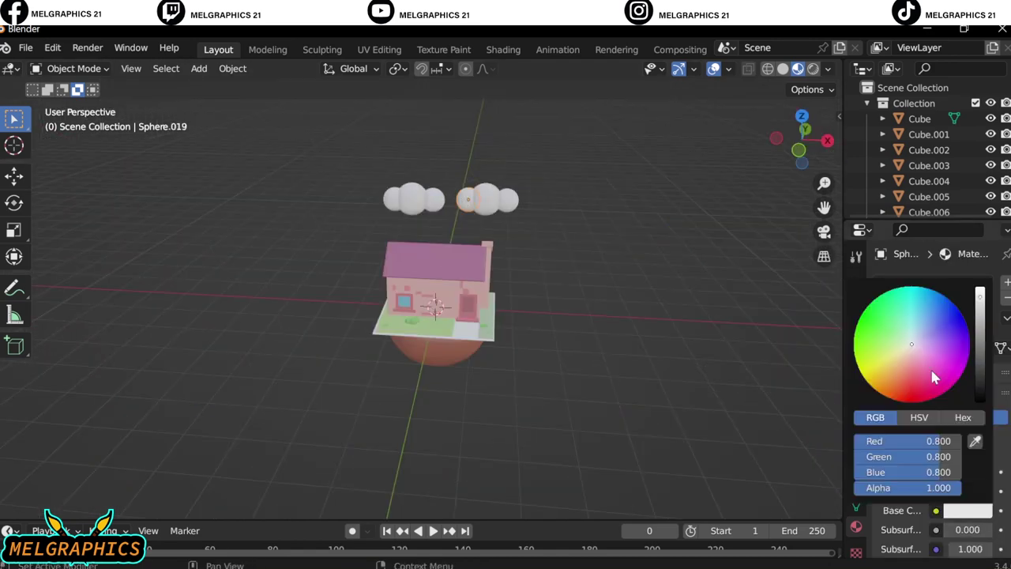
left_click(486, 198)
left_click(964, 348)
left_click(968, 510)
- Give the remaining cloud spheres matching pale blue materials, sampling the colour from another cloud
left_click(507, 204)
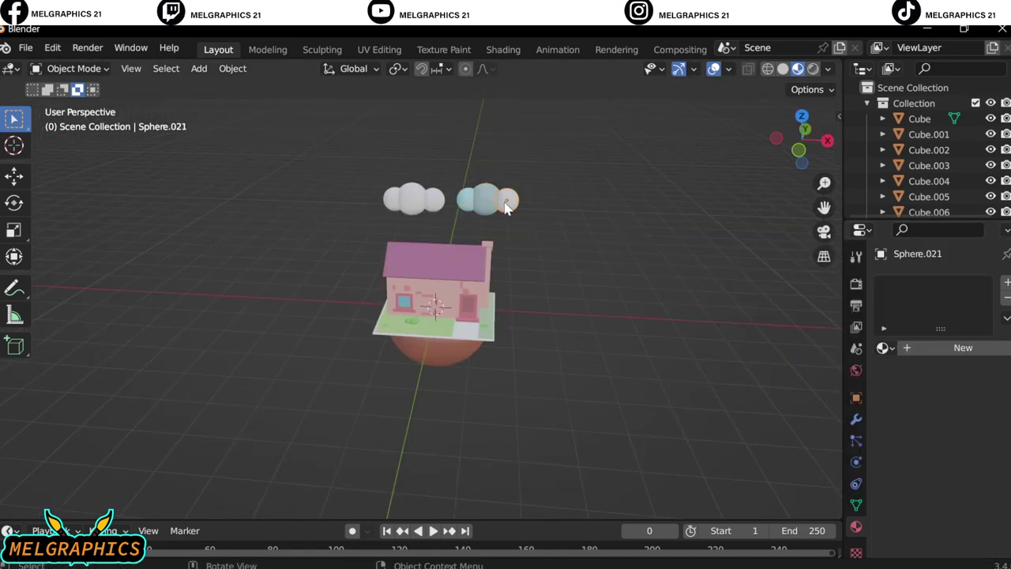
left_click(932, 350)
key("e")
left_click(428, 210)
left_click(968, 510)
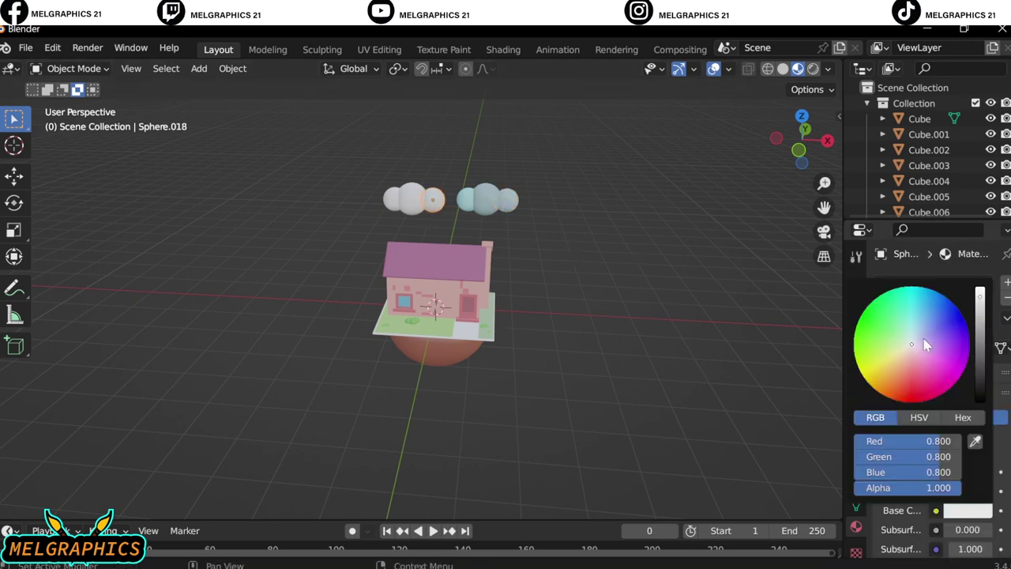
left_click(392, 198)
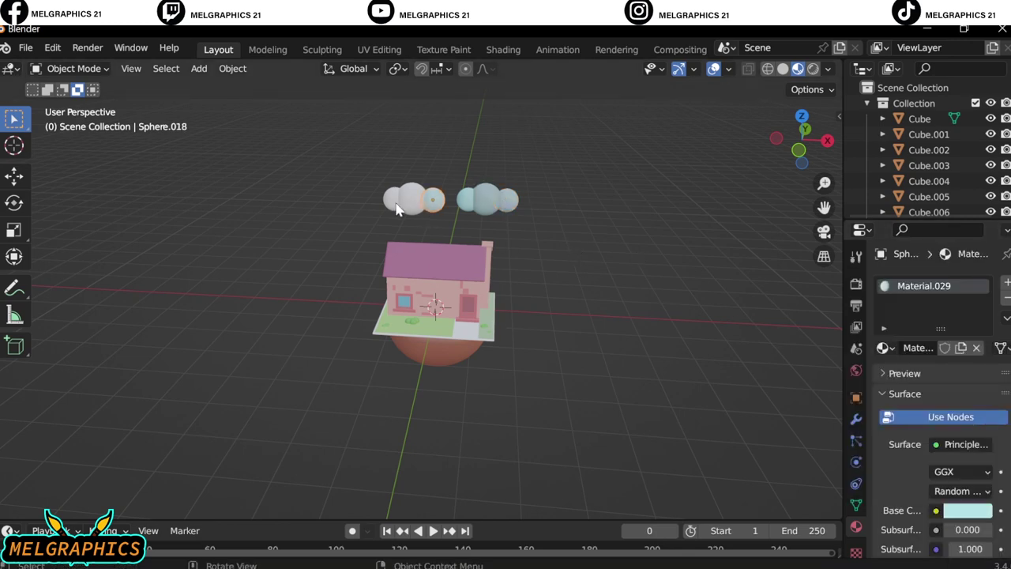
left_click(438, 205)
middle_click_drag(624, 353, 445, 296)
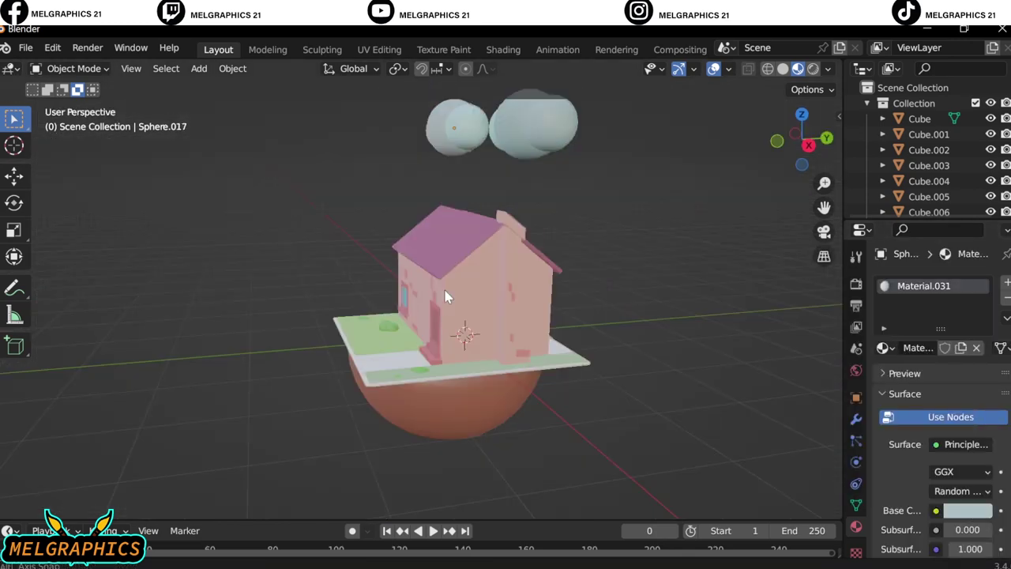
- Select the large glass sphere Sphere.015 and review its data, constraint and physics settings
left_click(573, 442)
scroll(917, 488, "down", 10)
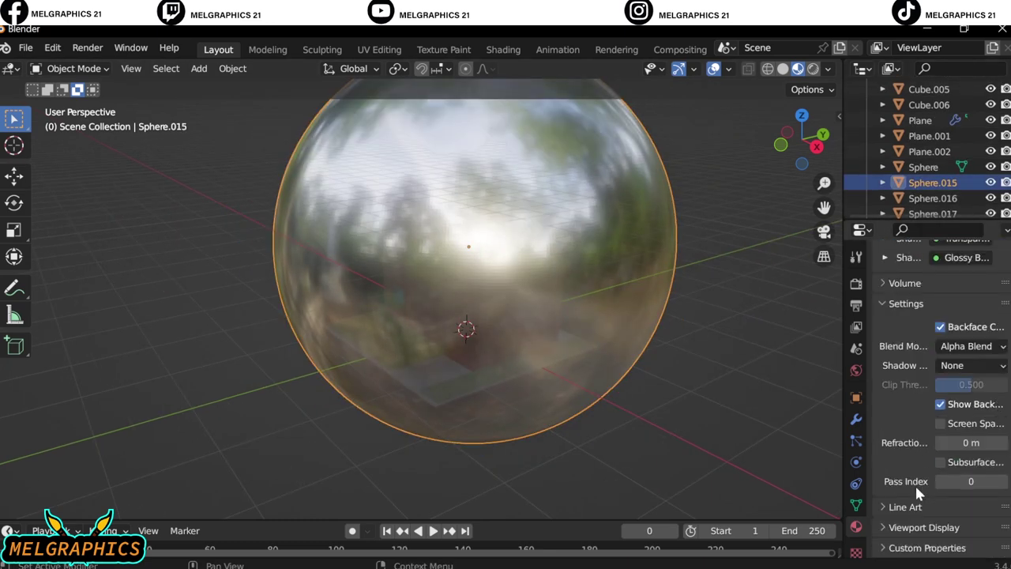
scroll(915, 483, "up", 10)
left_click(856, 506)
scroll(900, 485, "down", 5)
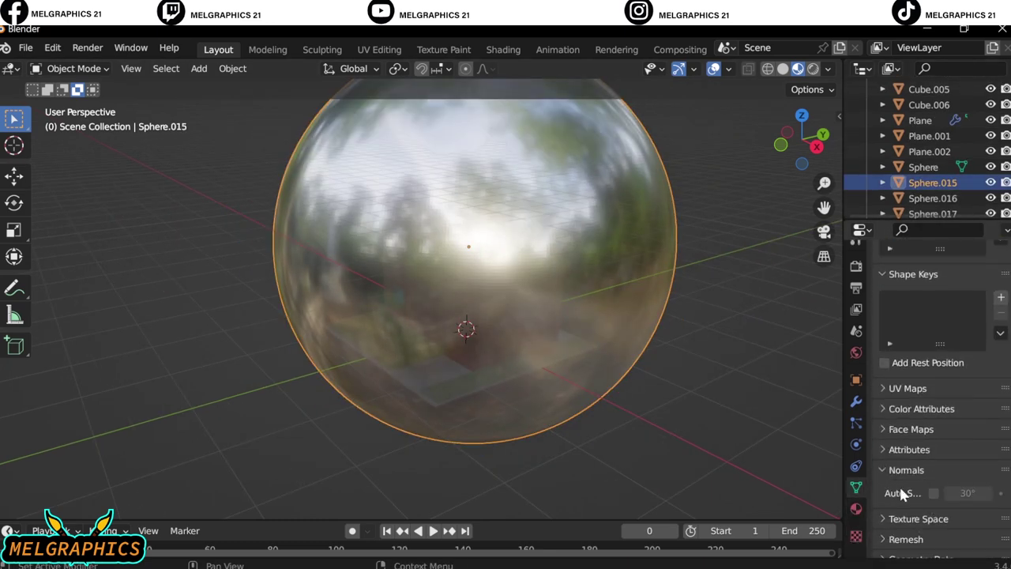
scroll(889, 470, "up", 3)
left_click(856, 466)
left_click(856, 444)
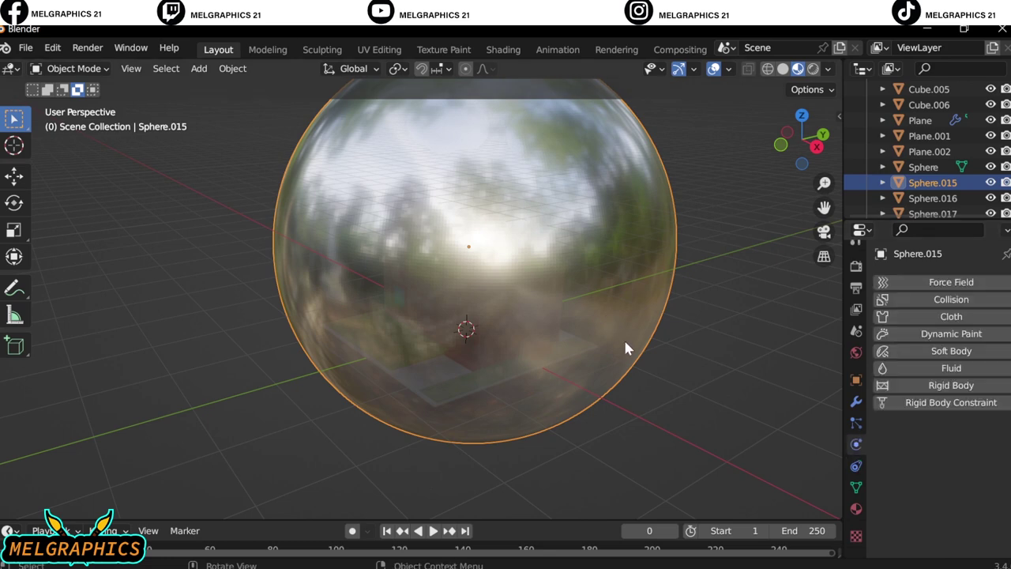
scroll(632, 355, "down", 2)
key("KP_1")
scroll(479, 334, "up", 3)
- Review the glass sphere's Transparent and Glossy material in the Shading workspace, checking it from the front
left_click(503, 49)
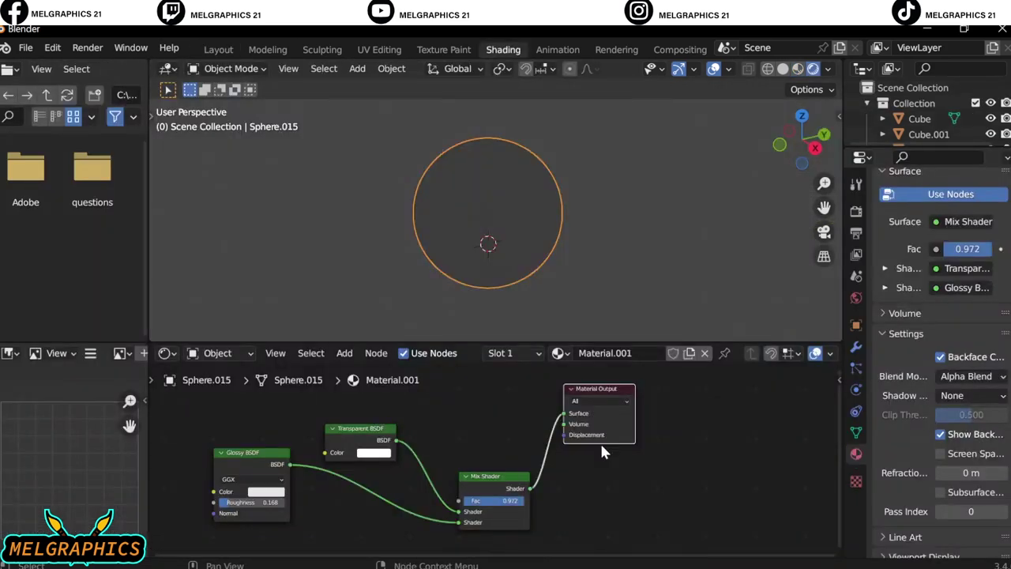
left_click(223, 49)
middle_click_drag(587, 291, 490, 278)
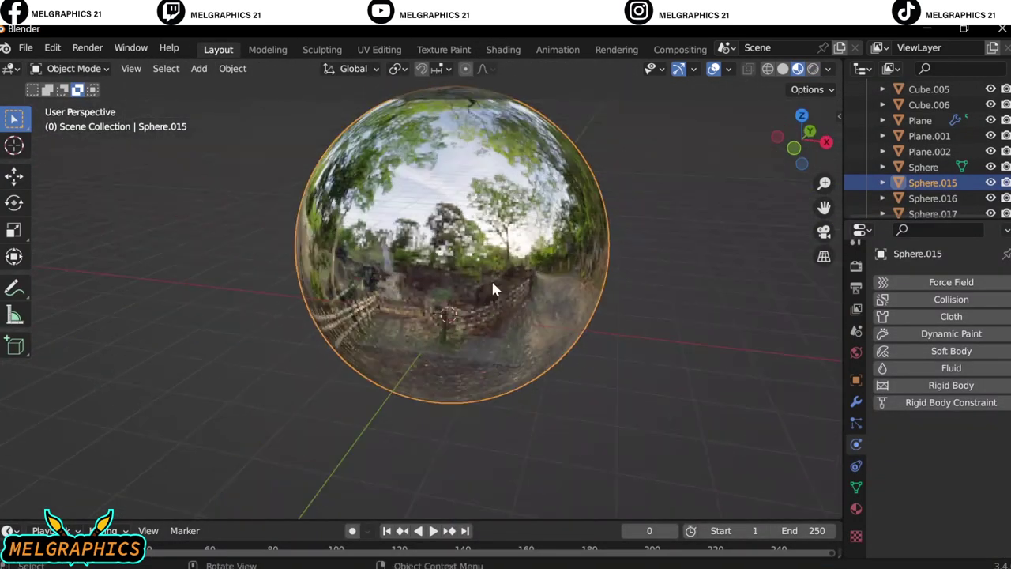
key("KP_1")
left_click(508, 49)
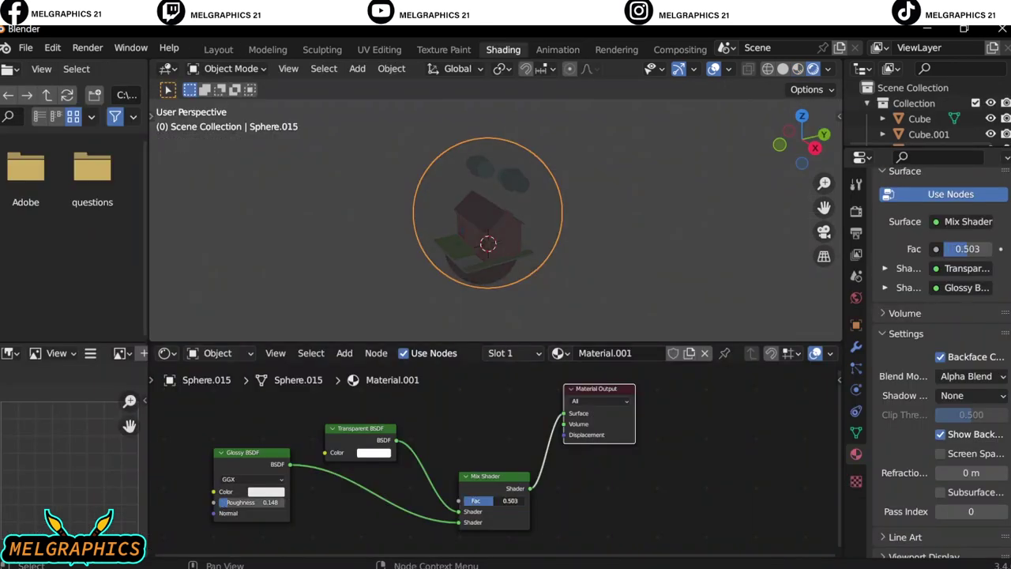
left_click(221, 49)
mouse_move(586, 243)
middle_mouse_down()
mouse_move(502, 215)
mouse_move(260, 253)
middle_mouse_up()
key("KP_1")
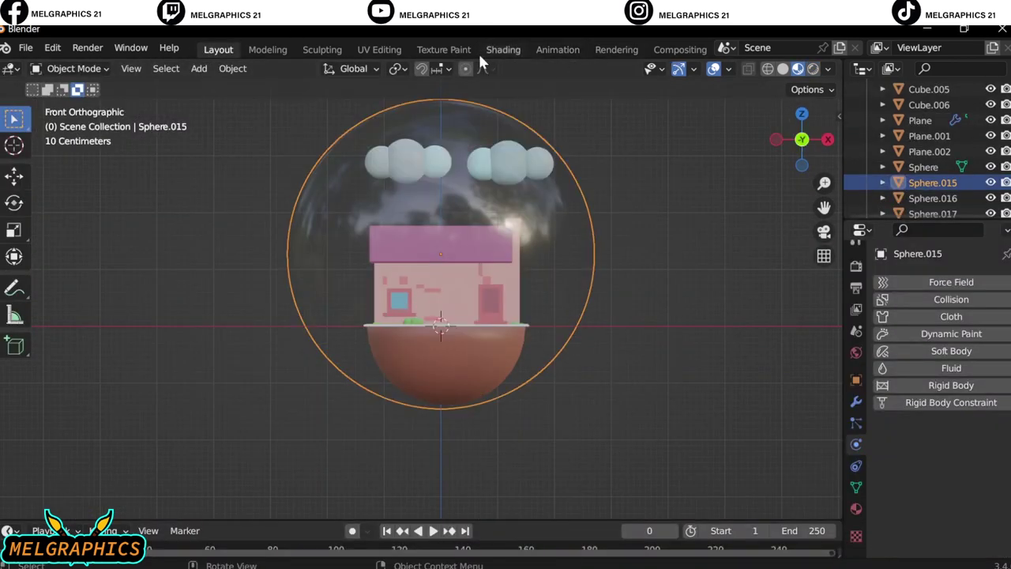
left_click(503, 50)
- Set the glass sphere's Shadow Mode to Opaque
left_click(973, 395)
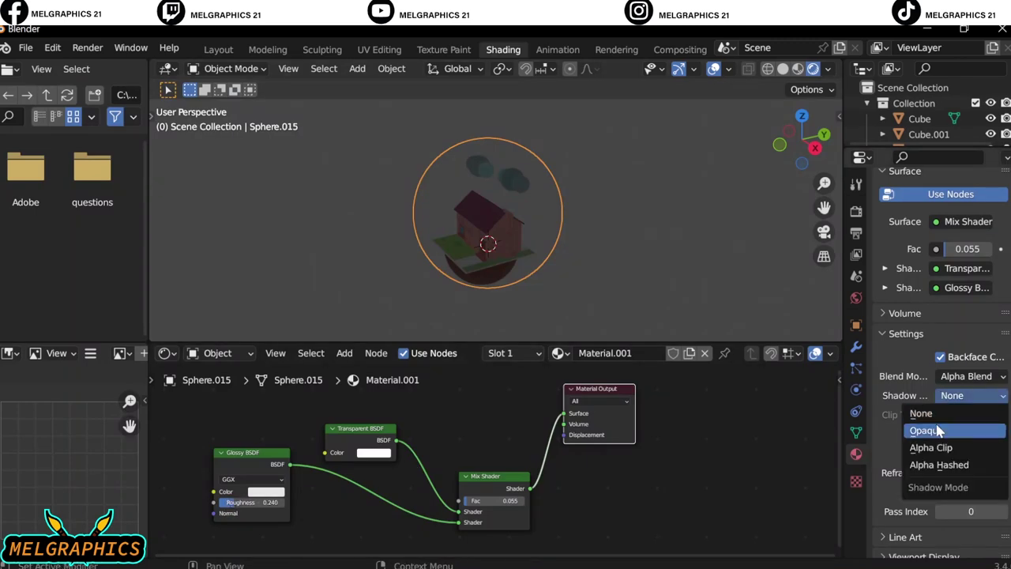
left_click(984, 431)
left_click(218, 49)
middle_click_drag(666, 230, 591, 257)
key("KP_1")
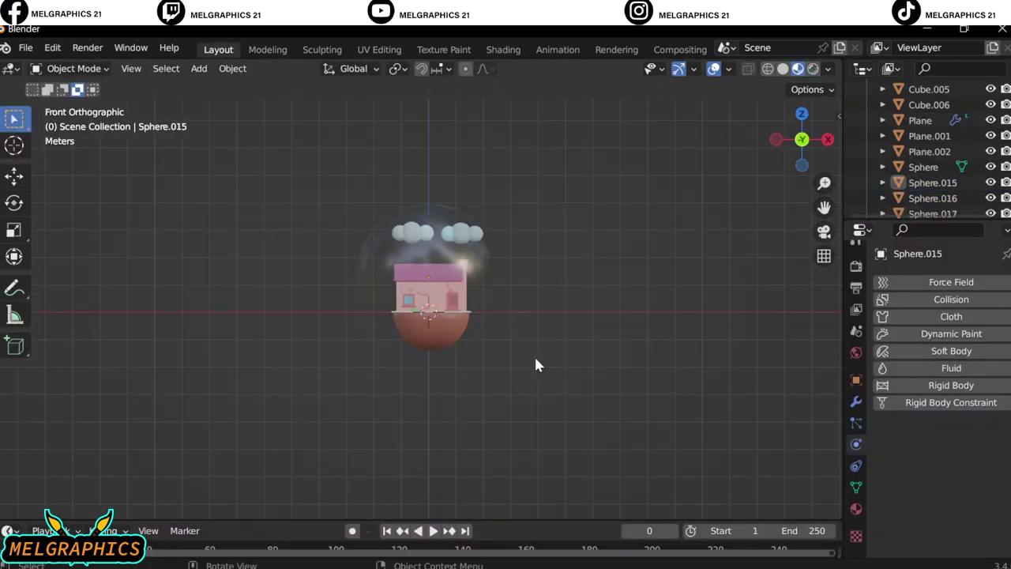